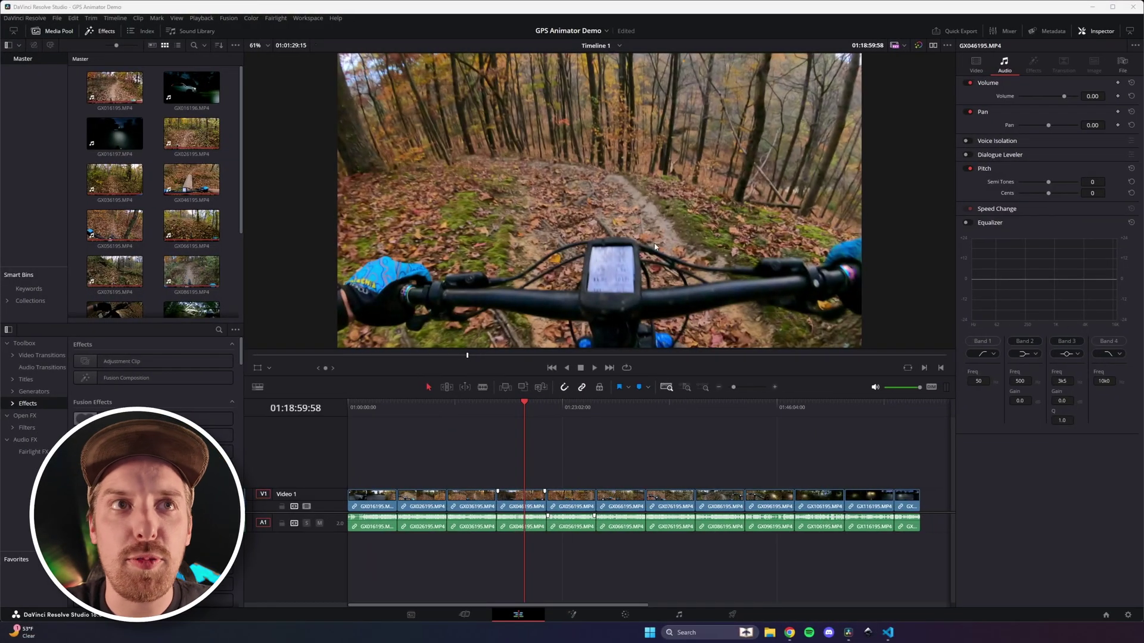
Step: Check the frame rate of the GX046195.MP4 clip in the media pool
key("q")
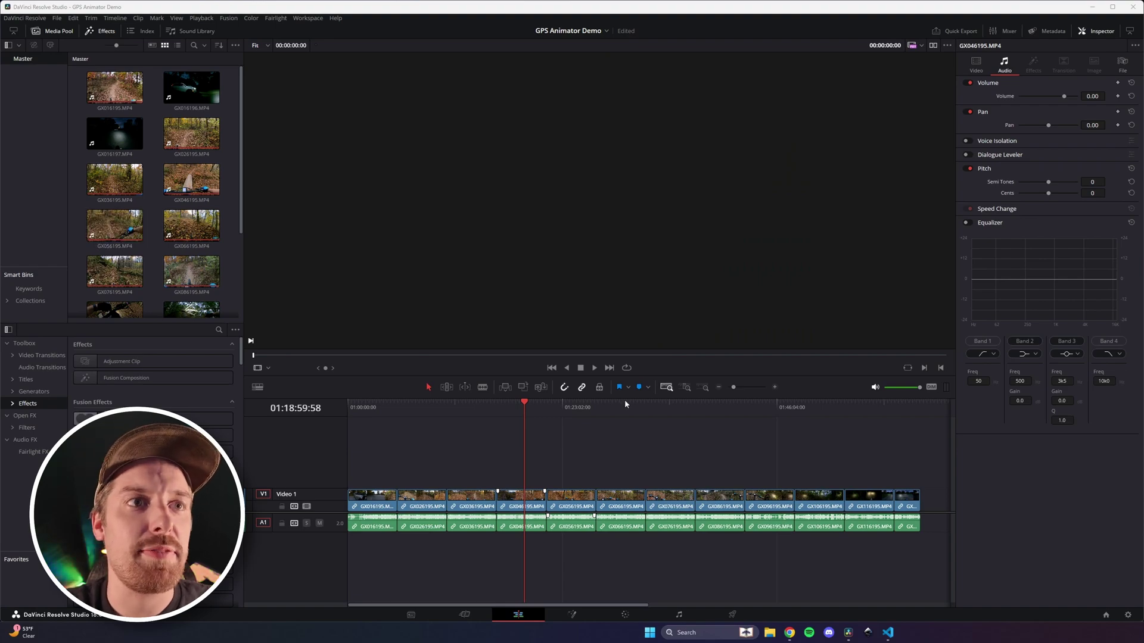
left_click_drag(526, 405, 591, 408)
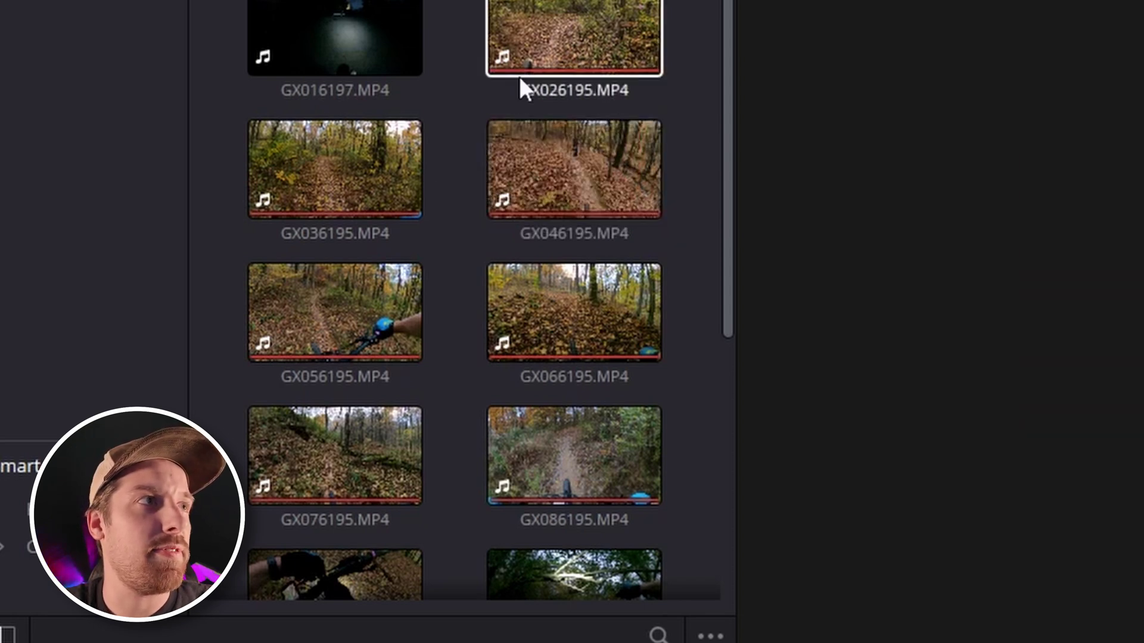
mouse_move(643, 205)
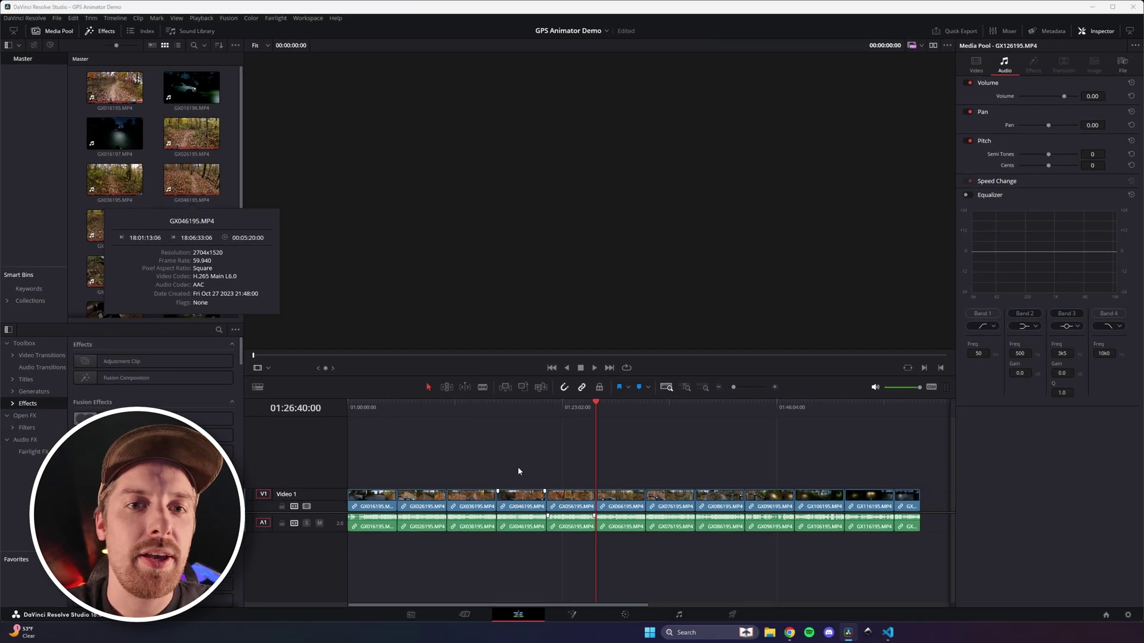
Step: Switch to Chrome and open the GPS Animator Tool at gpstool.bikeswithben.com
left_click(789, 632)
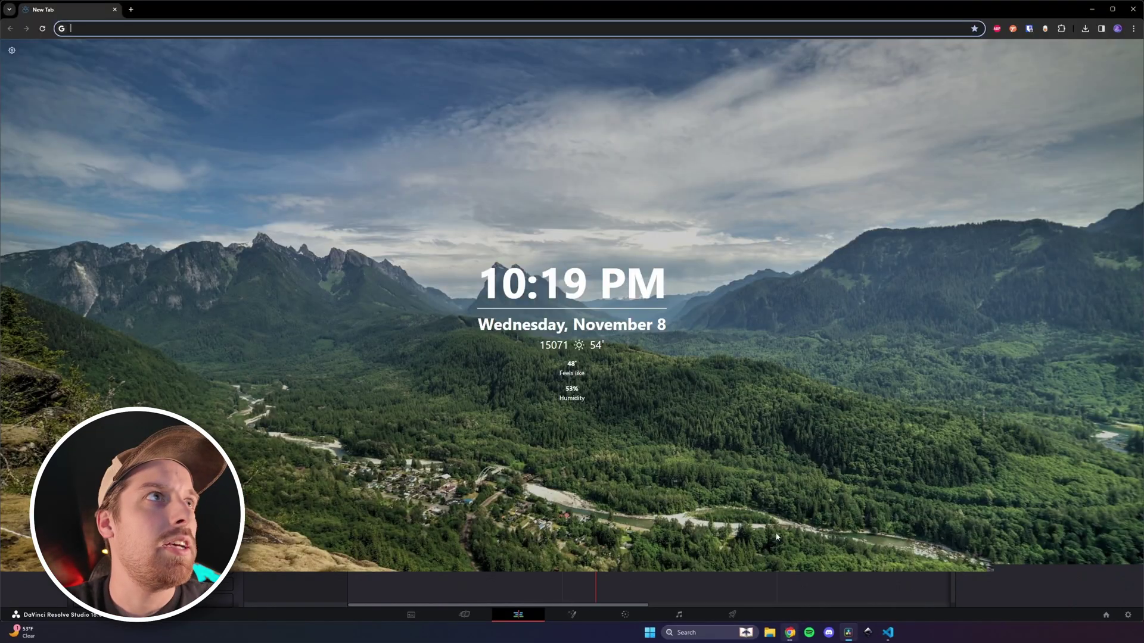
left_click(397, 29)
type("gpstool.bikeswithben.com")
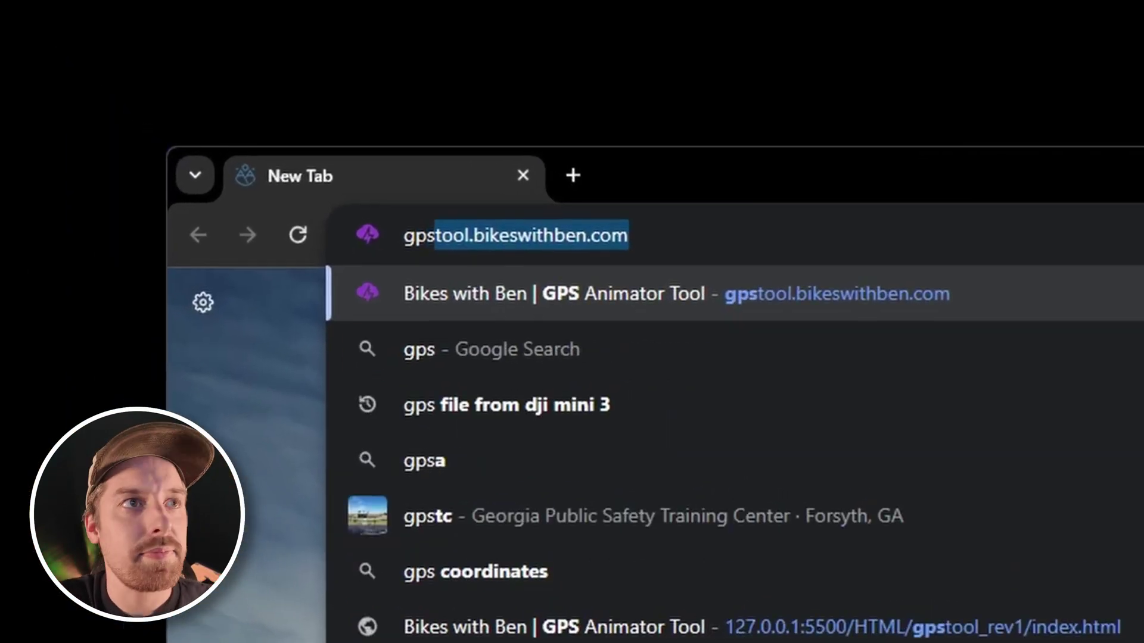
key("Return")
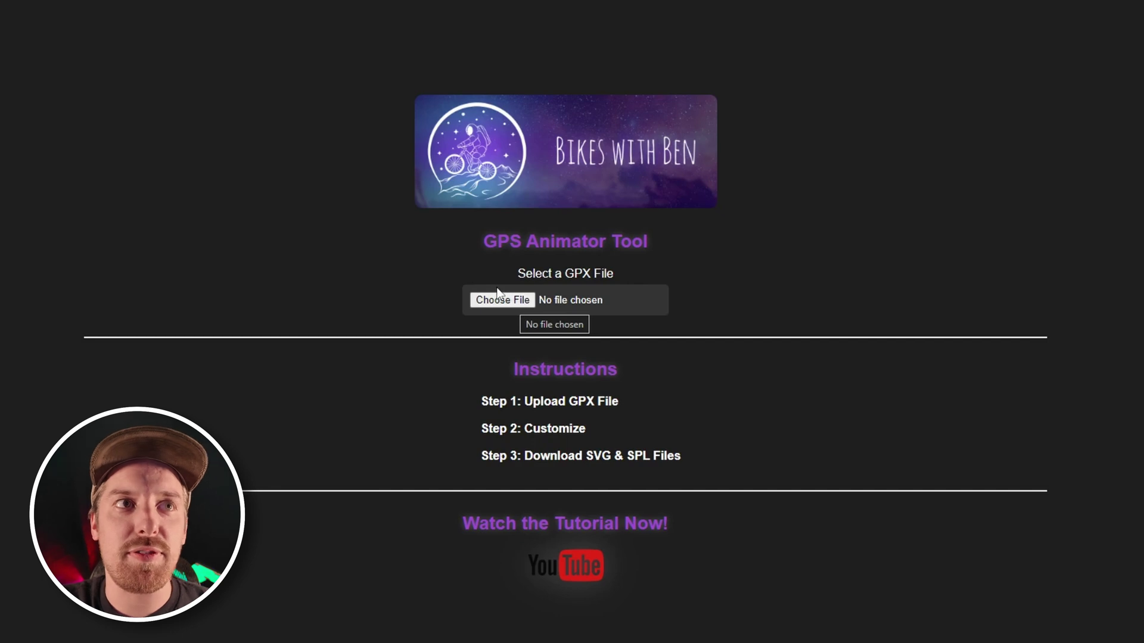
Step: Upload the settlers.gpx file to the GPS Animator Tool
left_click(511, 304)
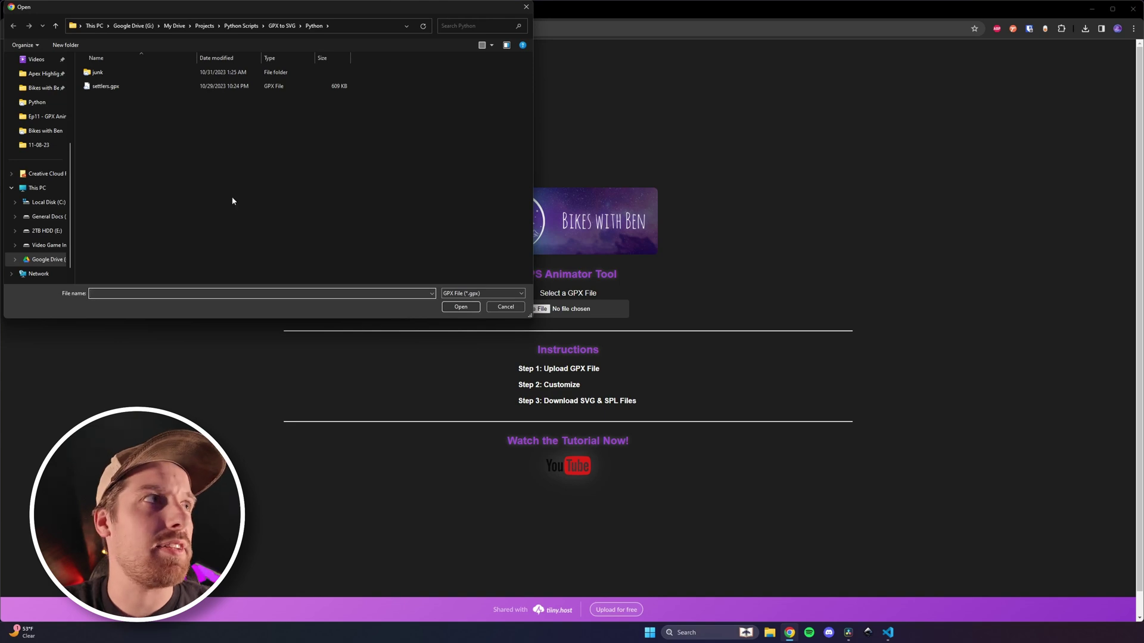
left_click(106, 86)
left_click(468, 308)
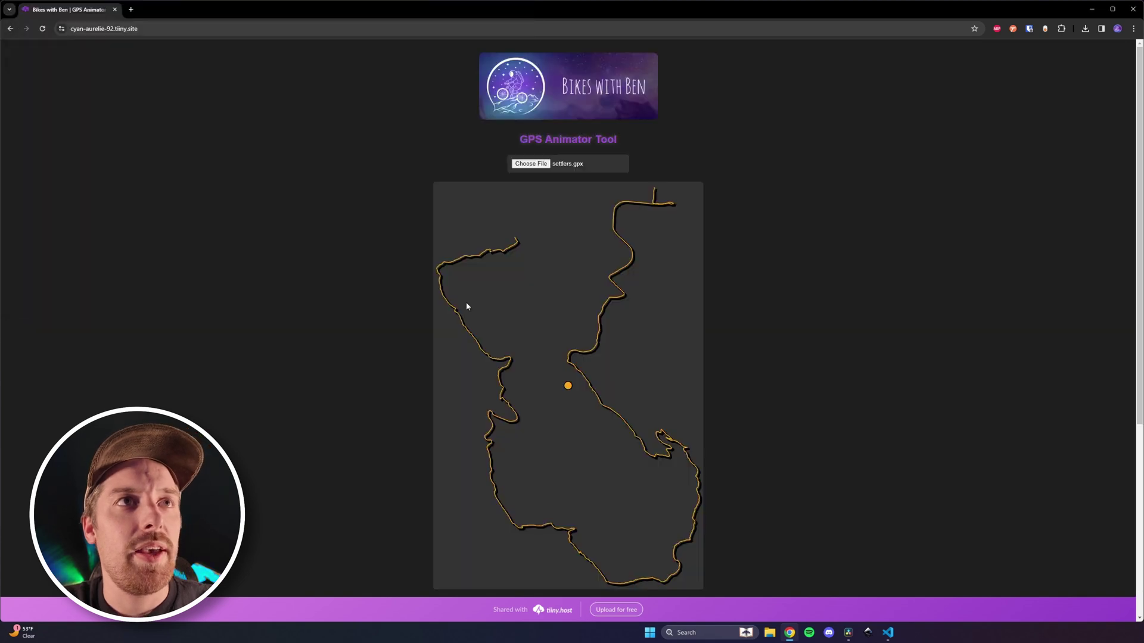
Step: Set the video frame rate of the route animation to 59.94
scroll(551, 245, "down", 1)
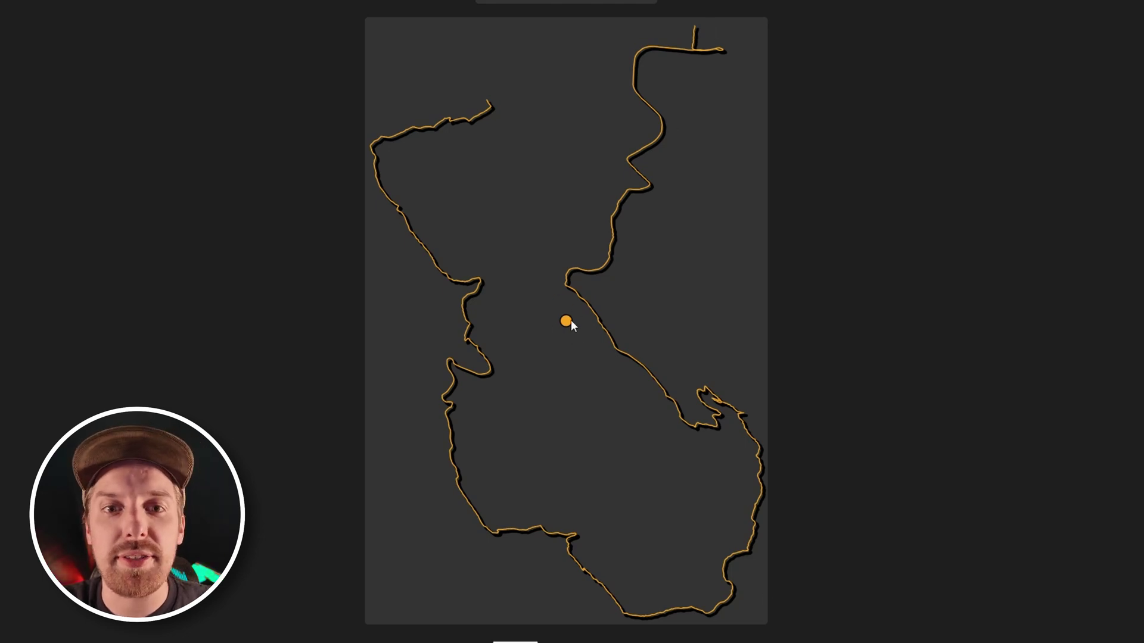
scroll(735, 351, "down", 1)
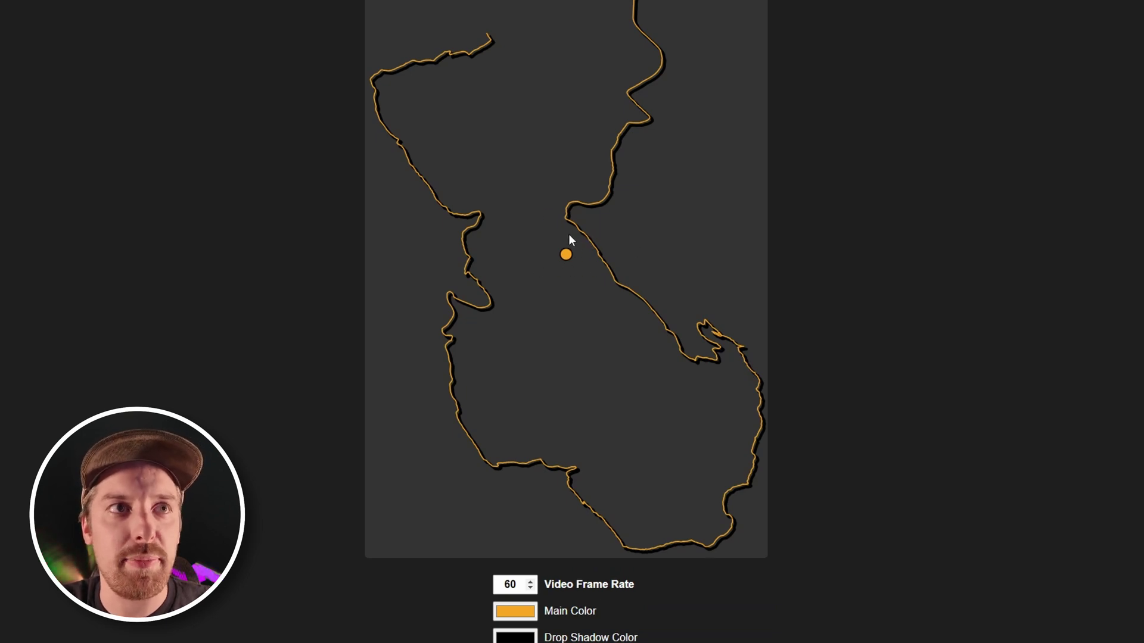
scroll(573, 270, "down", 2)
left_click_drag(520, 452, 482, 456)
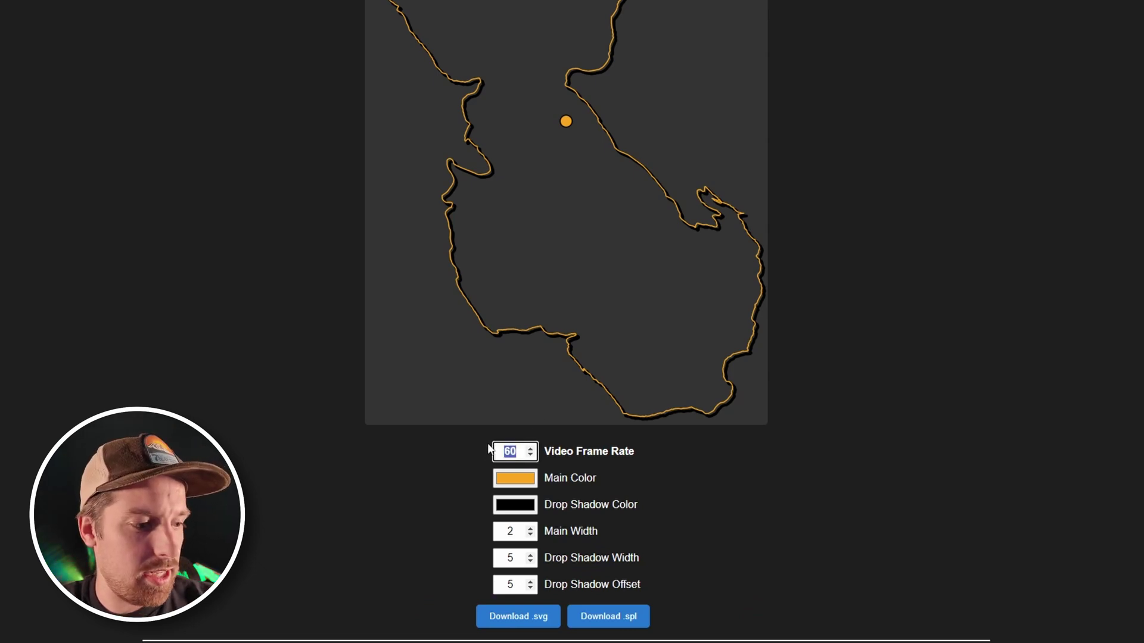
type("59.94")
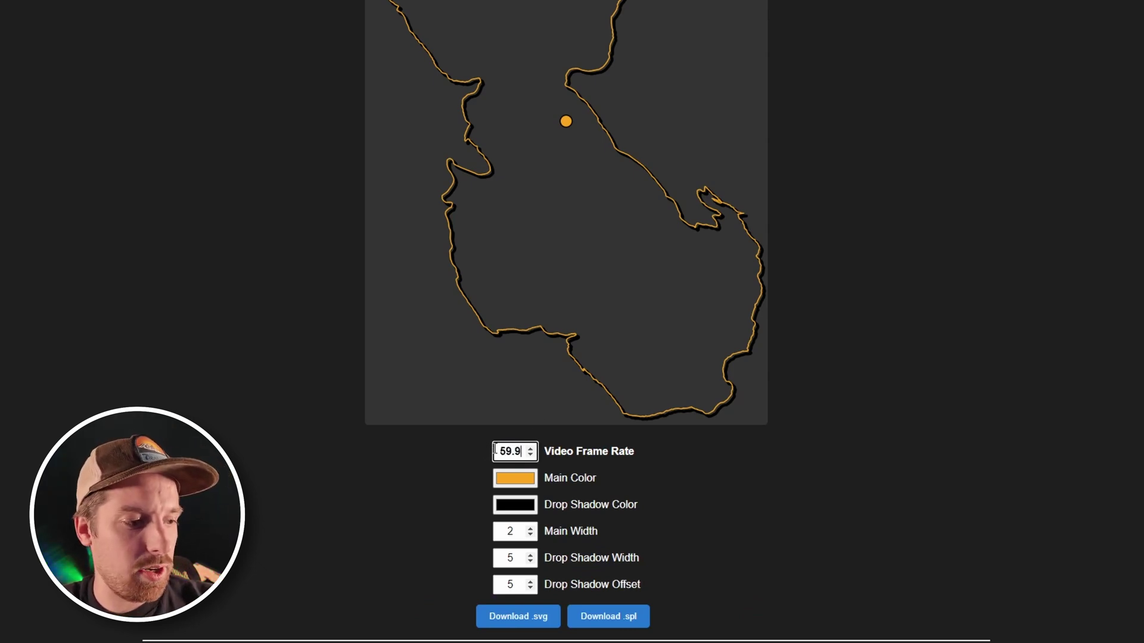
left_click(832, 494)
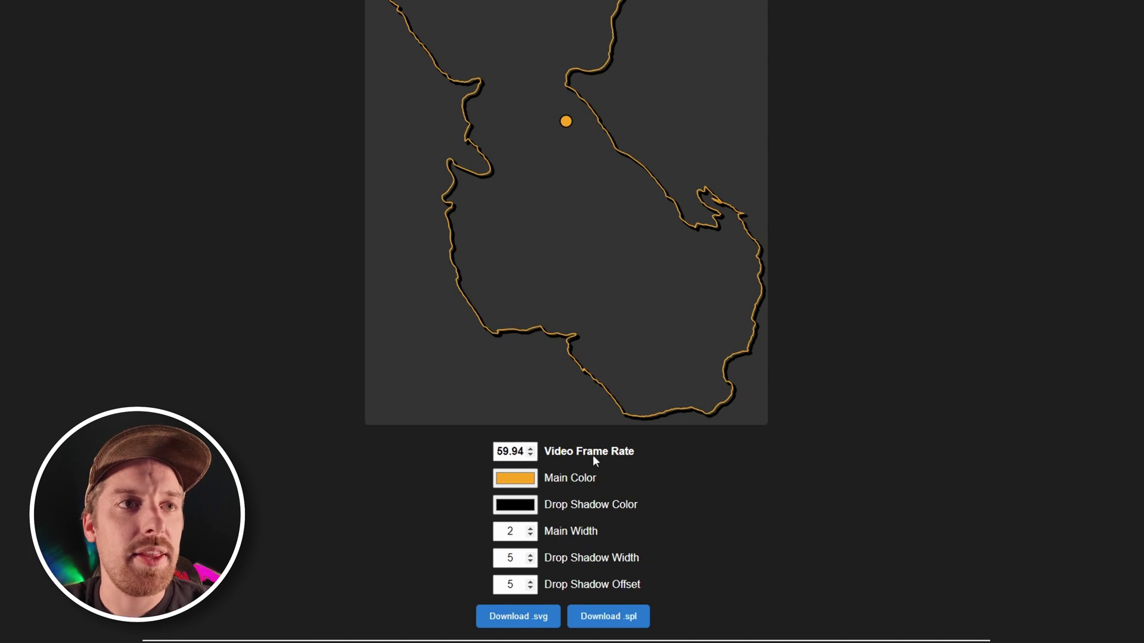
Step: Change the route's main color to a deeper, redder orange
left_click(514, 478)
left_click(645, 499)
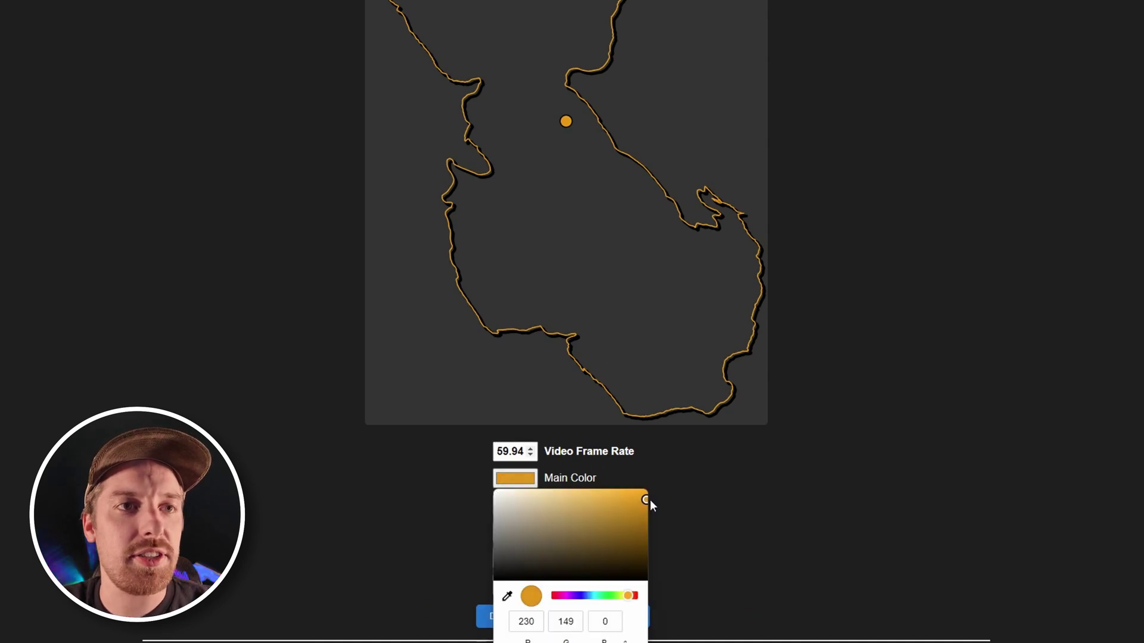
left_click(631, 596)
left_click(646, 505)
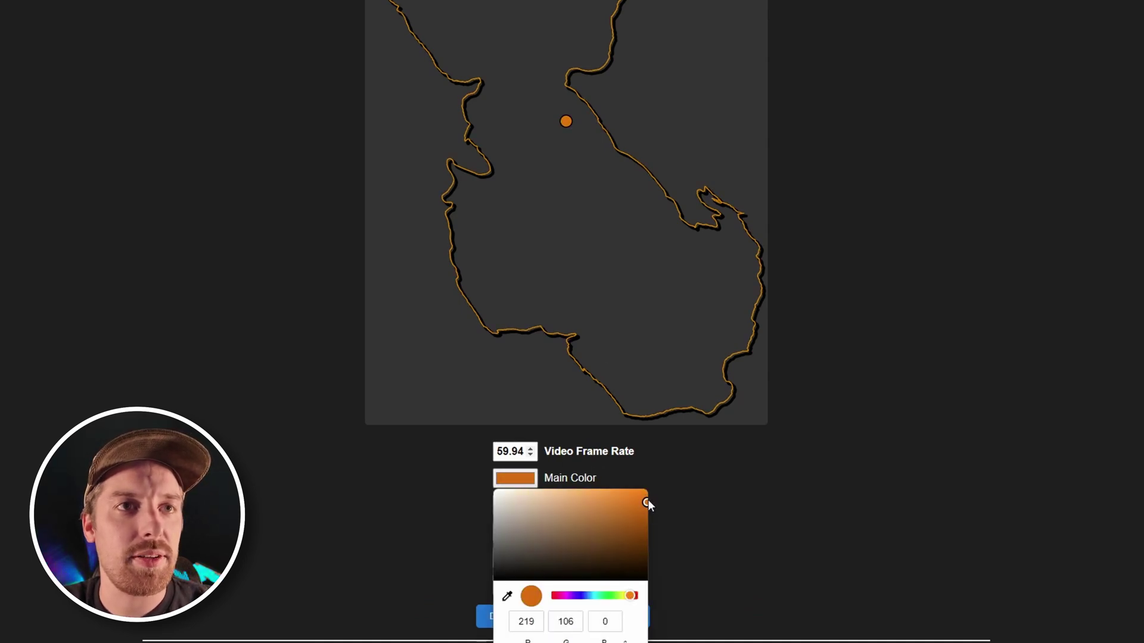
left_click(734, 493)
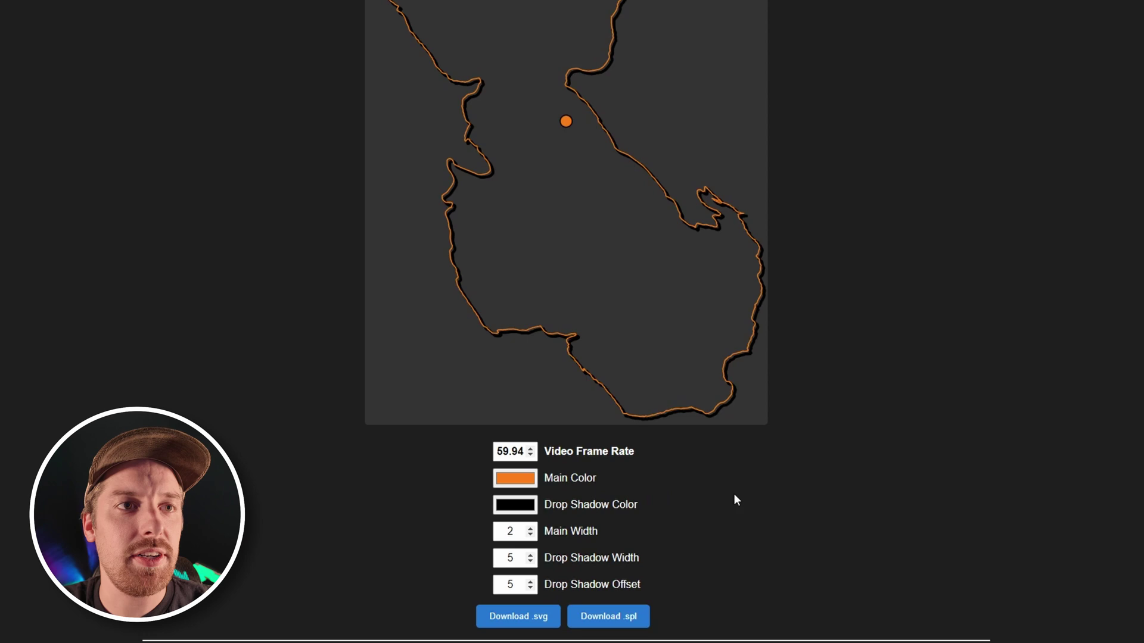
Step: Set the route's main width to 3 and its drop shadow width to 8
left_click(530, 528)
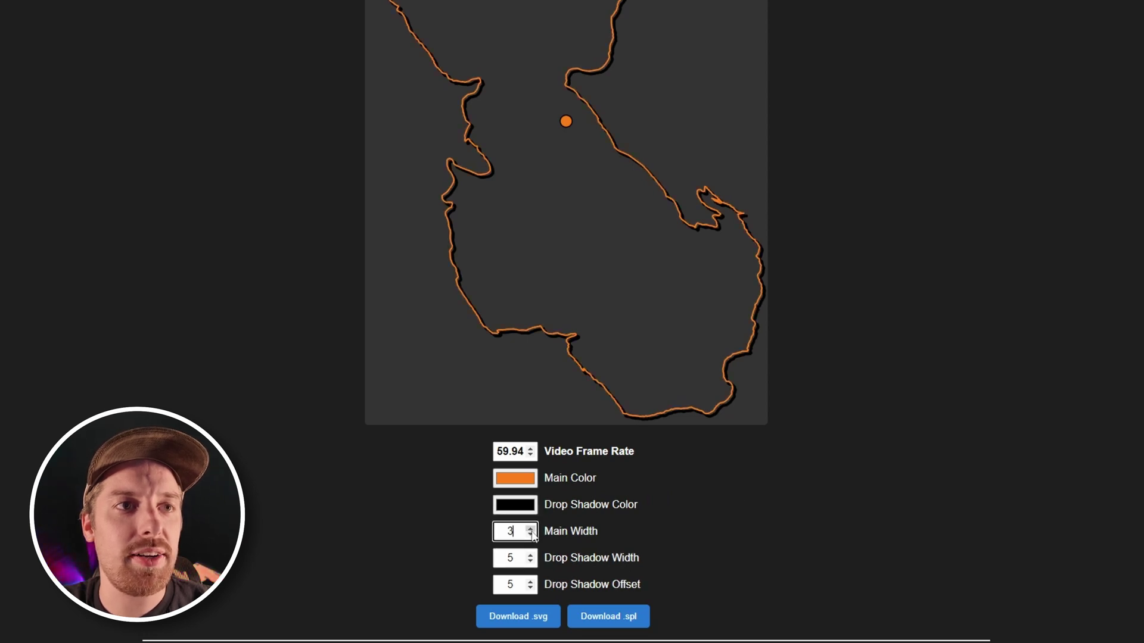
left_click(530, 555)
left_click(530, 555)
left_click(530, 555)
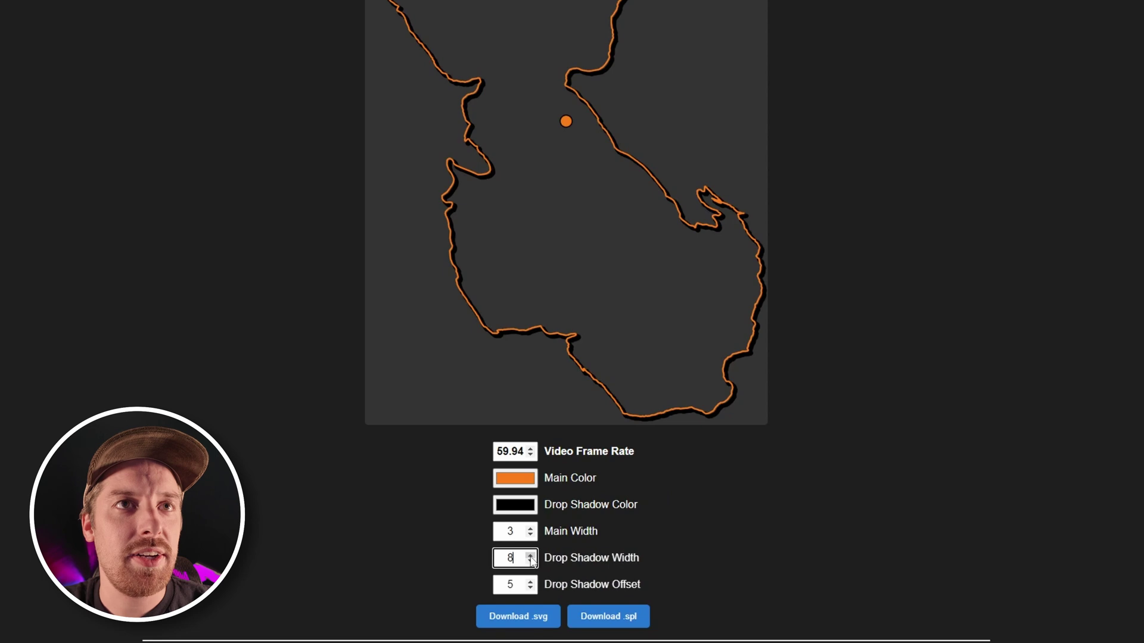
Step: Try a larger drop shadow offset and set it back to 5
left_click(530, 581)
left_click(530, 582)
left_click(530, 589)
left_click(530, 588)
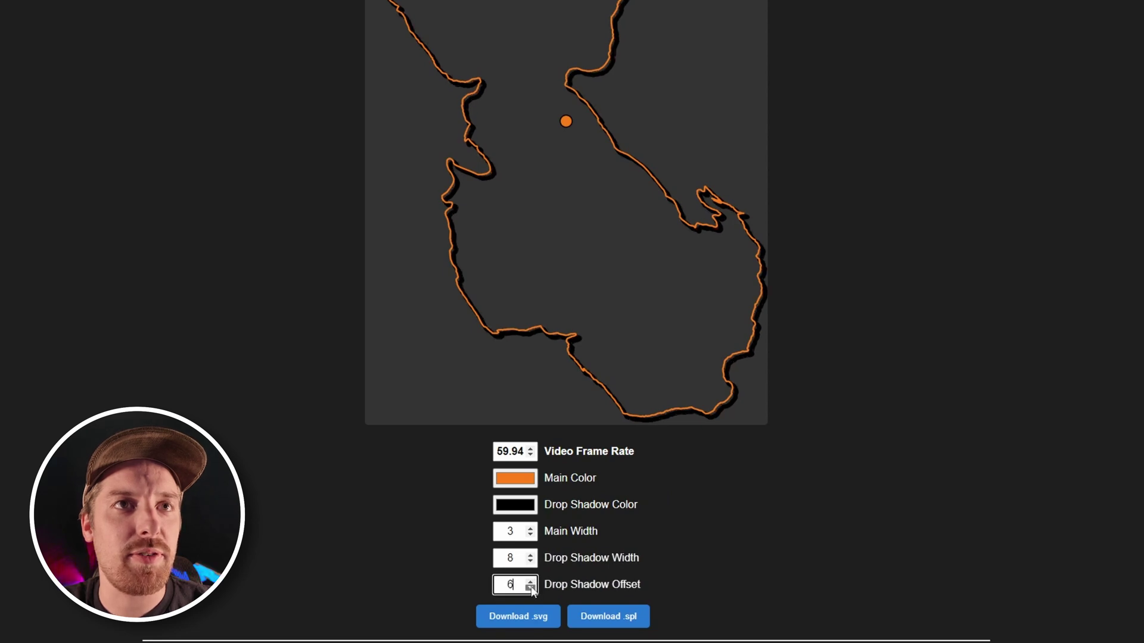
Step: Download the route's .svg and .spl files, allowing the blocked unverified .spl download
scroll(612, 406, "down", 1)
left_click(524, 556)
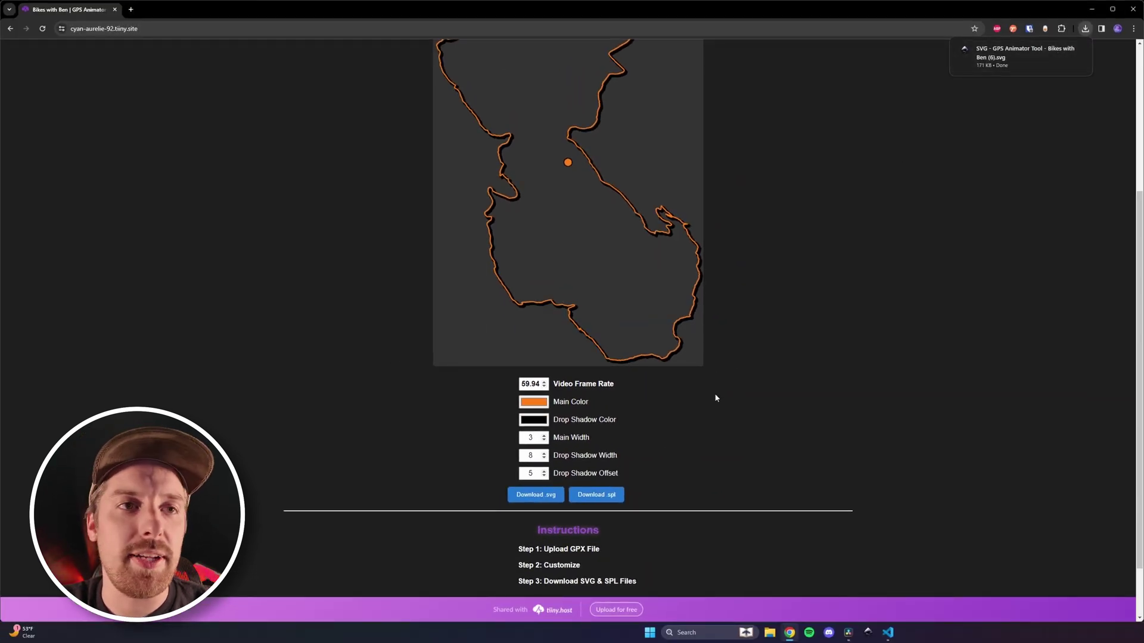
left_click(603, 497)
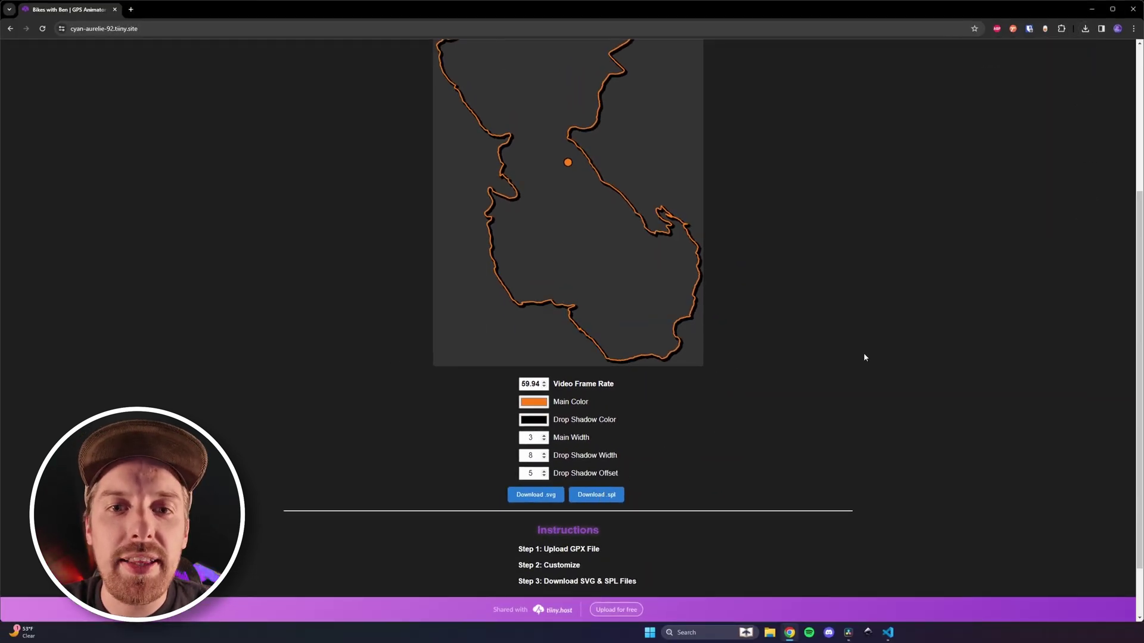
left_click(1085, 29)
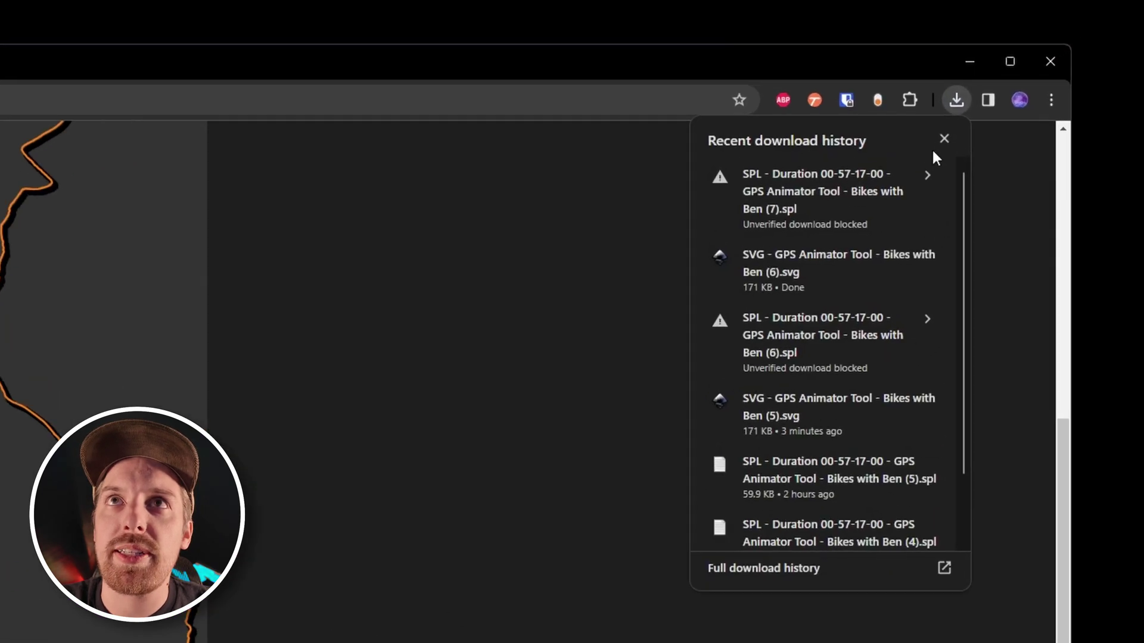
left_click(999, 82)
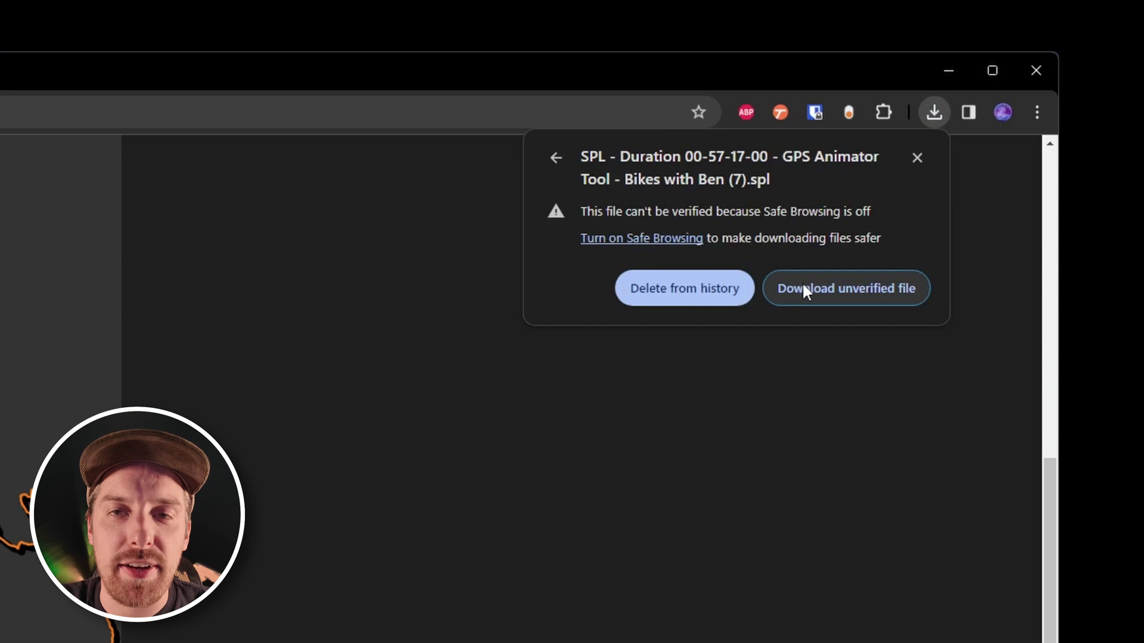
left_click(837, 292)
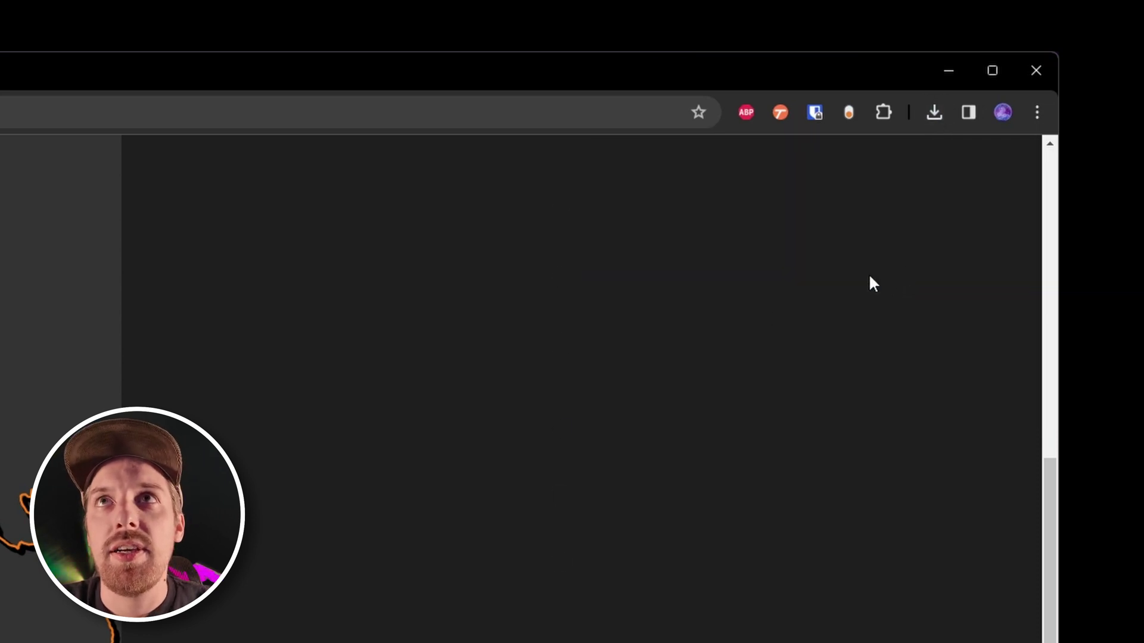
Step: Show the newly downloaded .spl file in its folder and open it in Notepad
left_click(935, 116)
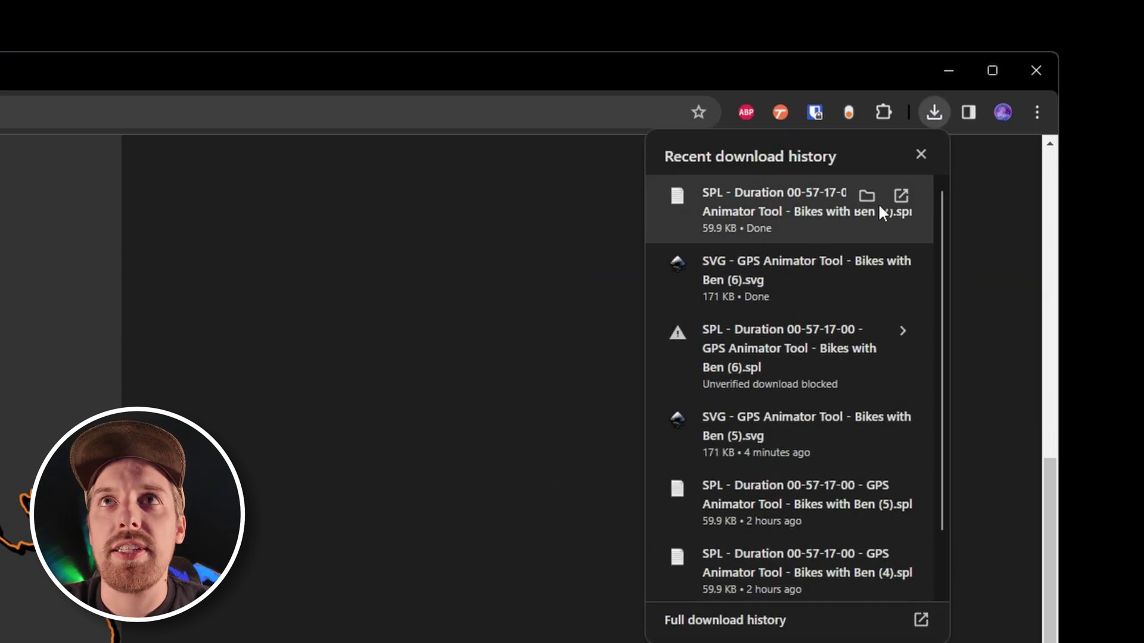
left_click(867, 196)
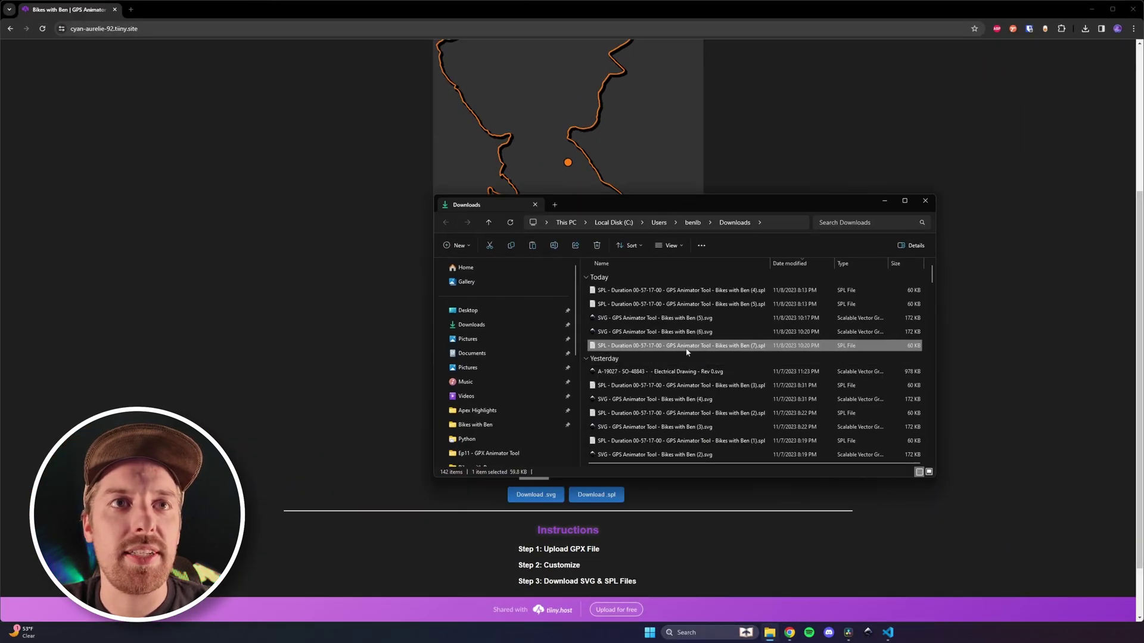
right_click(686, 349)
mouse_move(742, 393)
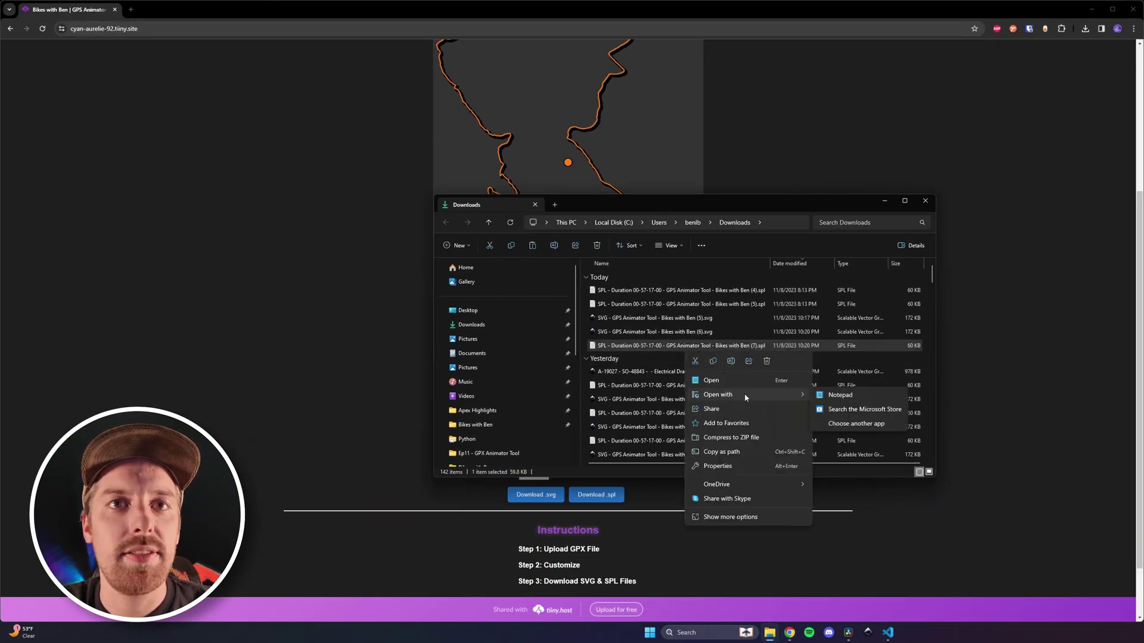
left_click(849, 398)
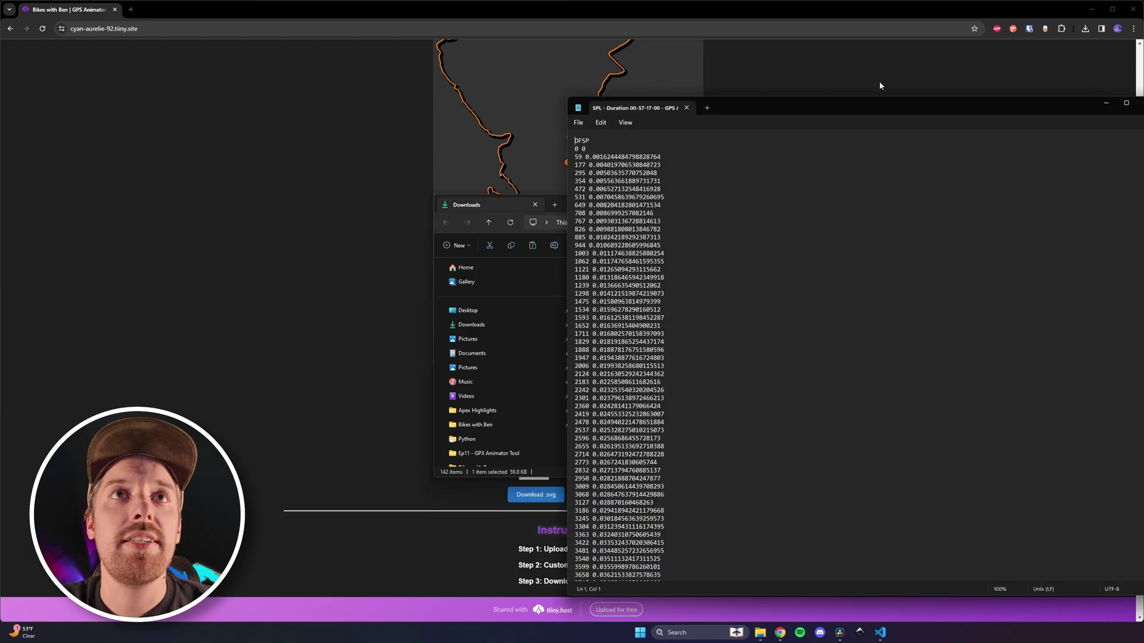
Step: Examine the .spl file's frame numbers and their matching path position values from the first lines to the end of the file
scroll(745, 256, "down", 20)
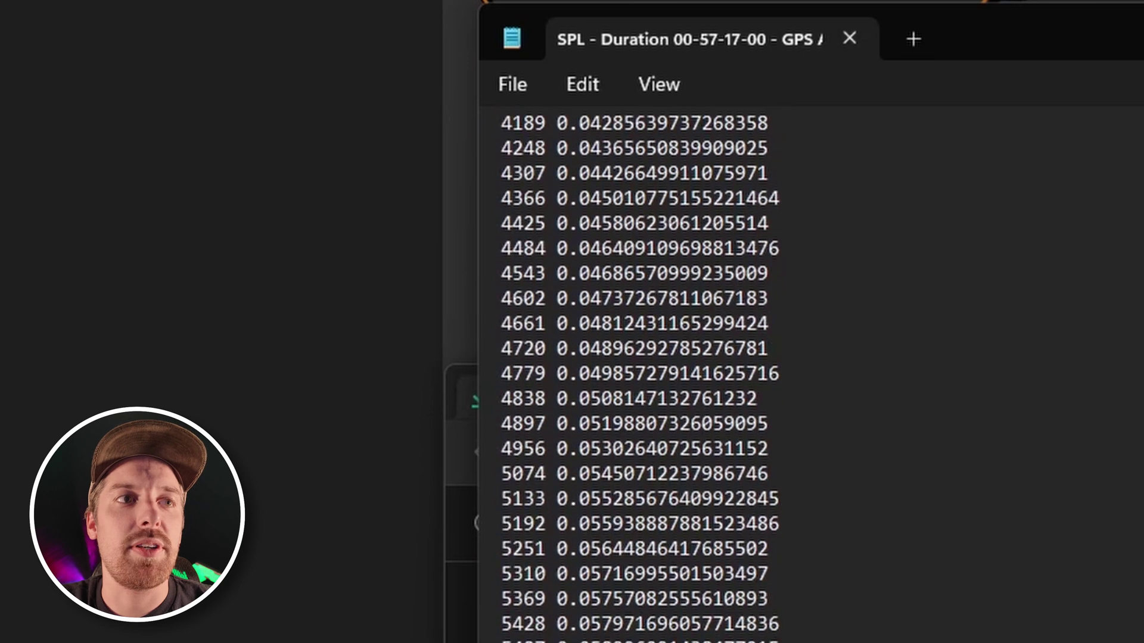
scroll(634, 374, "up", 20)
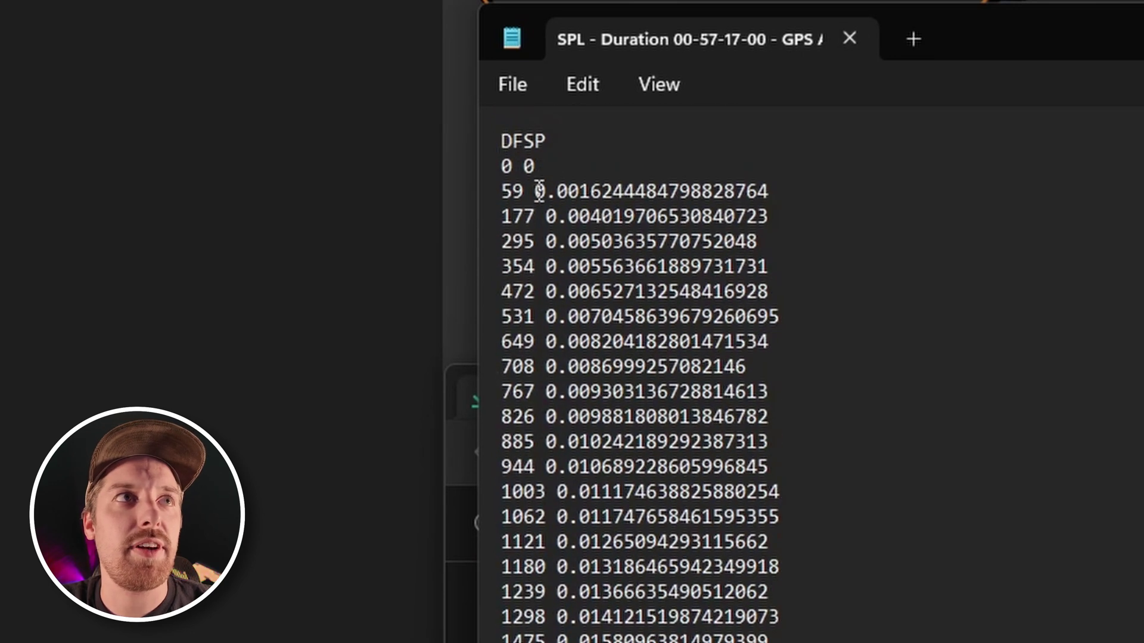
left_click_drag(512, 190, 488, 467)
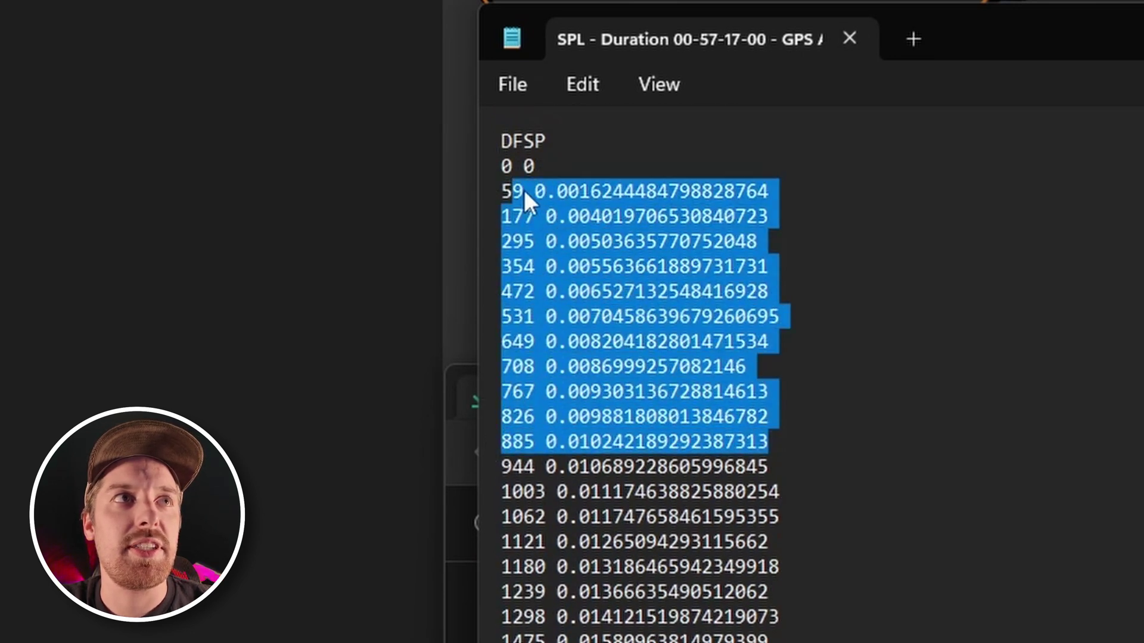
left_click(512, 216)
left_click_drag(579, 191, 742, 196)
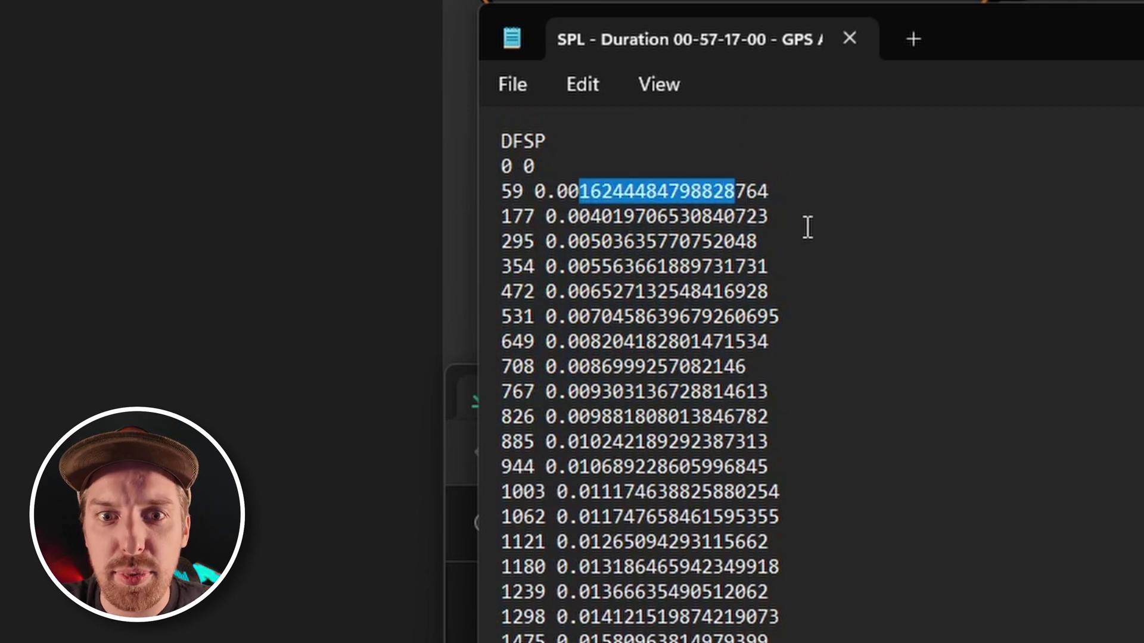
left_click_drag(546, 192, 595, 190)
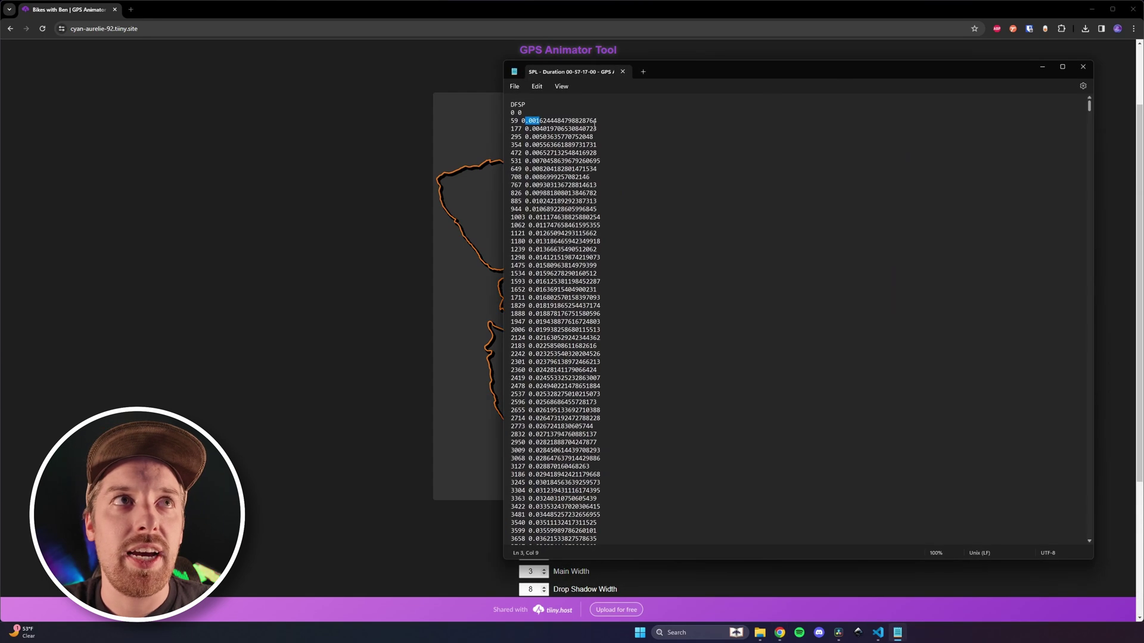
double_click(514, 120)
left_click_drag(535, 121, 542, 121)
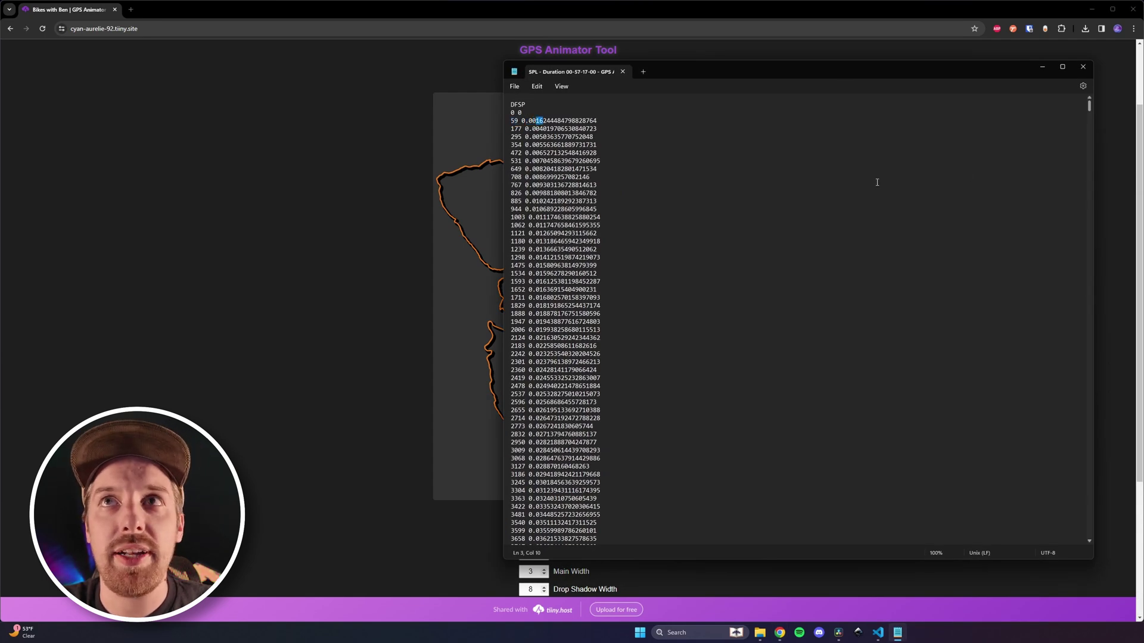
left_click_drag(1089, 106, 1089, 534)
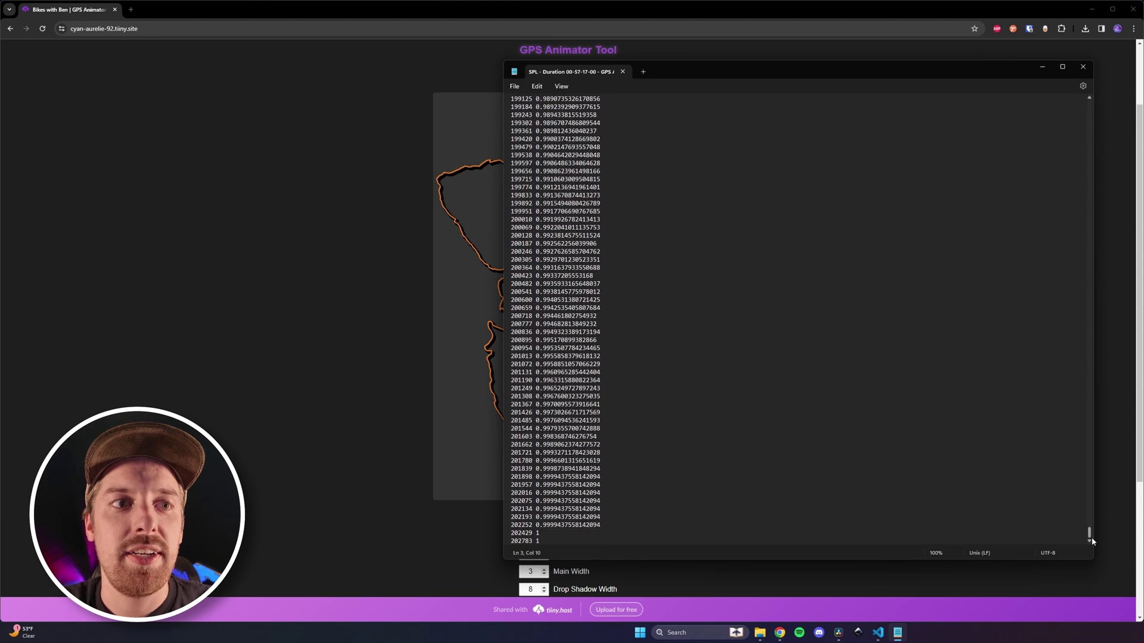
Step: Check the last frame number and value in the .spl file, close it, and view the newest downloaded .svg route in the browser
double_click(534, 542)
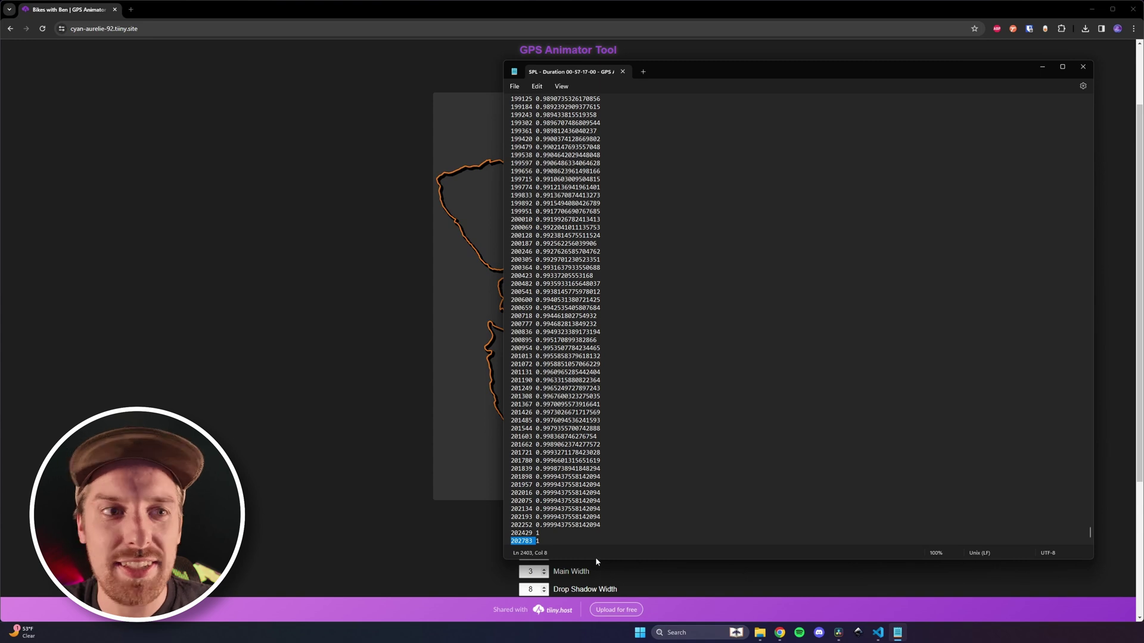
left_click_drag(525, 541, 567, 566)
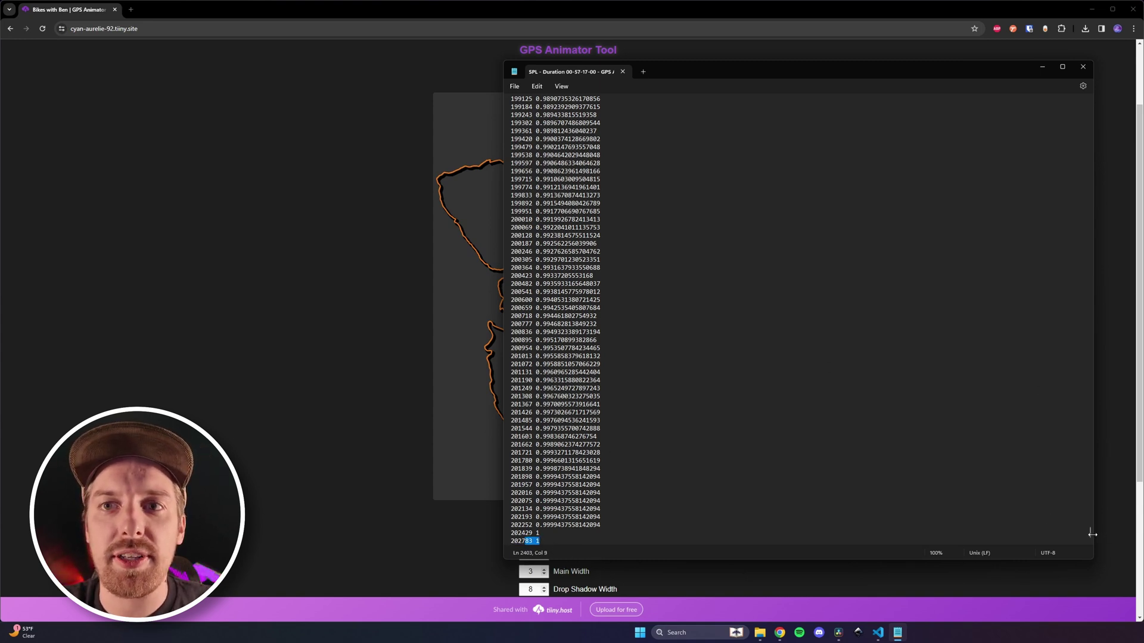
left_click(1083, 66)
left_click(1085, 28)
left_click(1012, 108)
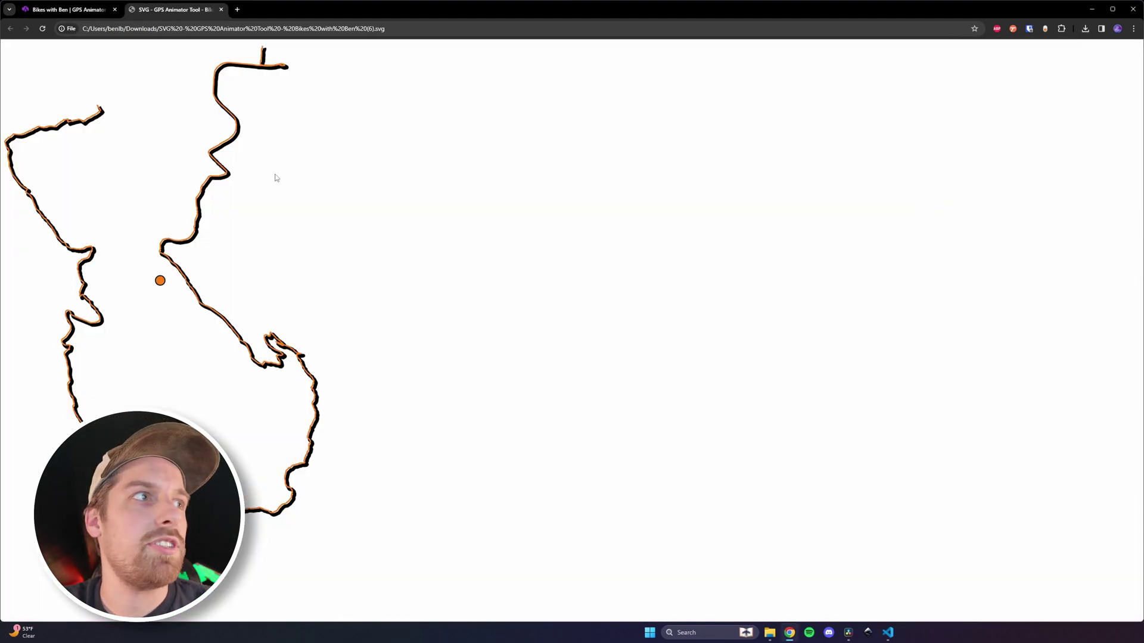
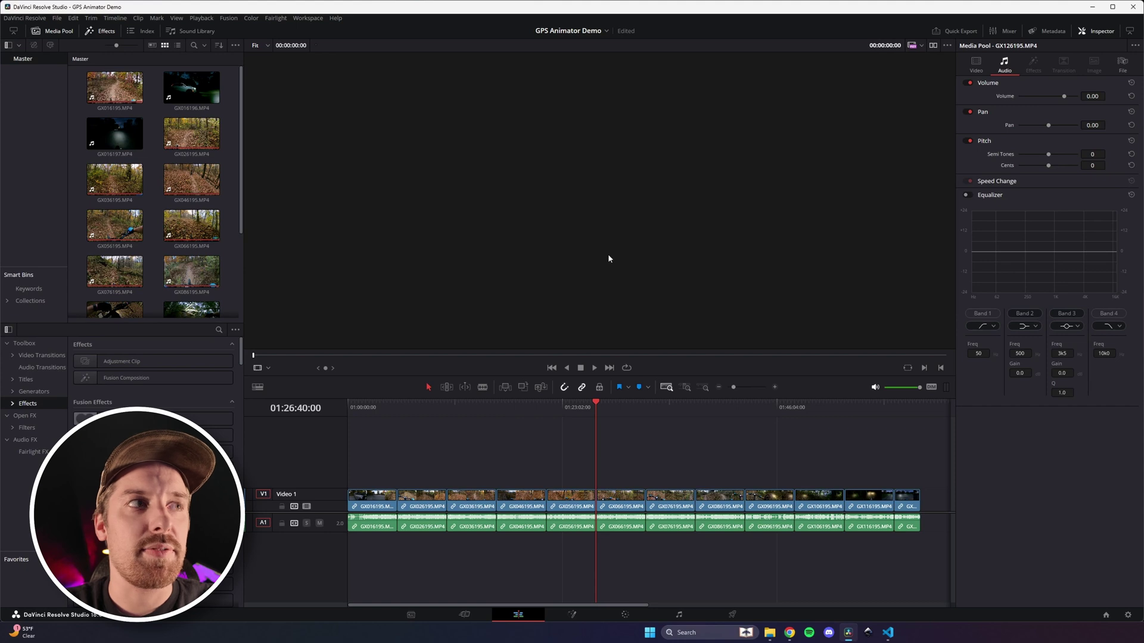
Step: In DaVinci Resolve, start a new Fusion composition in the media pool with the clip name "GPS Overlay Tutorial"
scroll(182, 270, "down", 3)
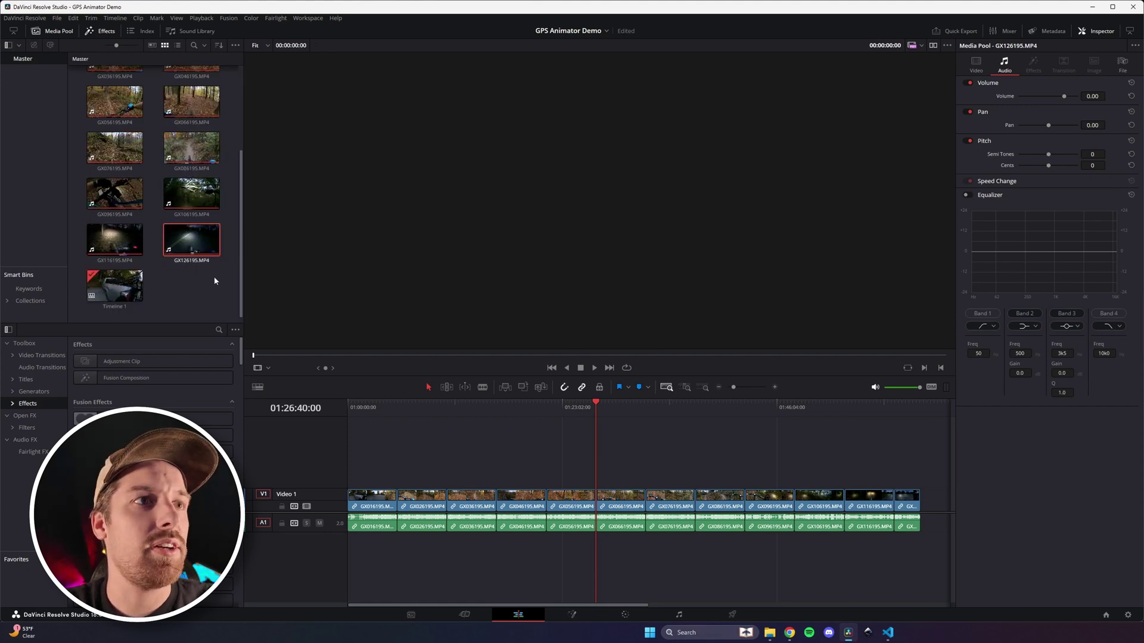
right_click(188, 291)
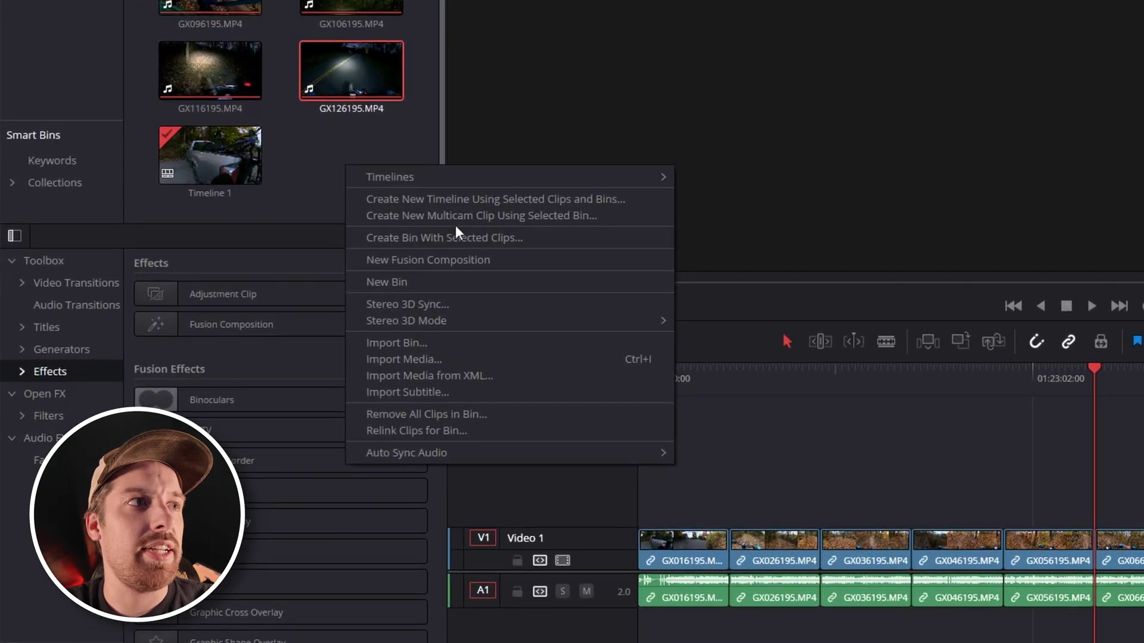
left_click(450, 260)
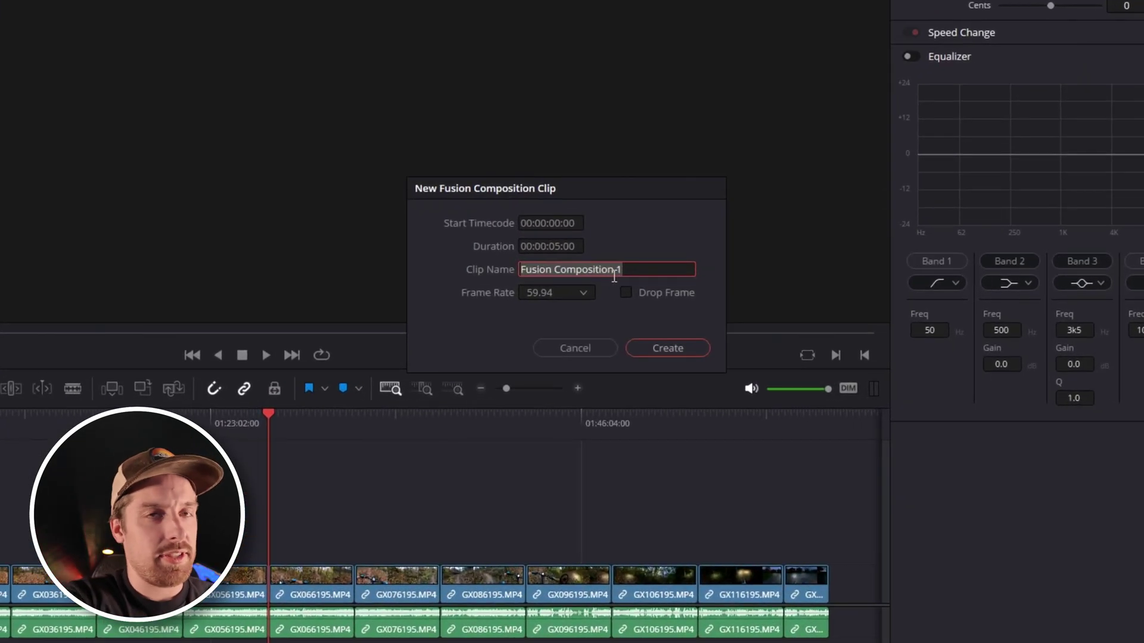
type("GPS Overlay Tutorial")
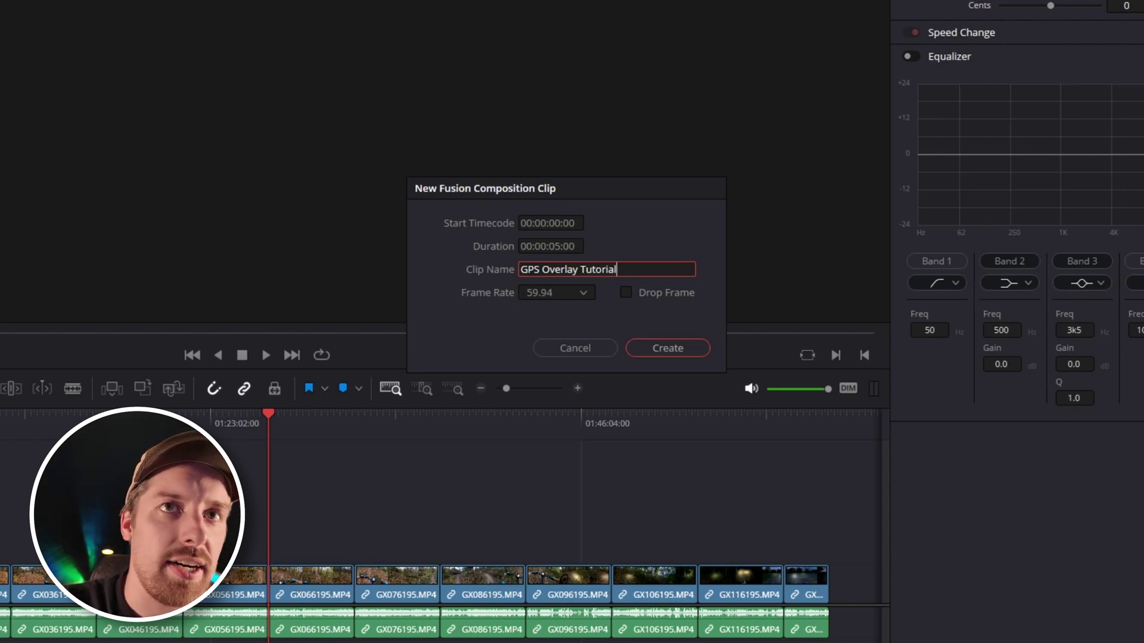
left_click_drag(648, 191, 374, 75)
left_click_drag(316, 124, 227, 117)
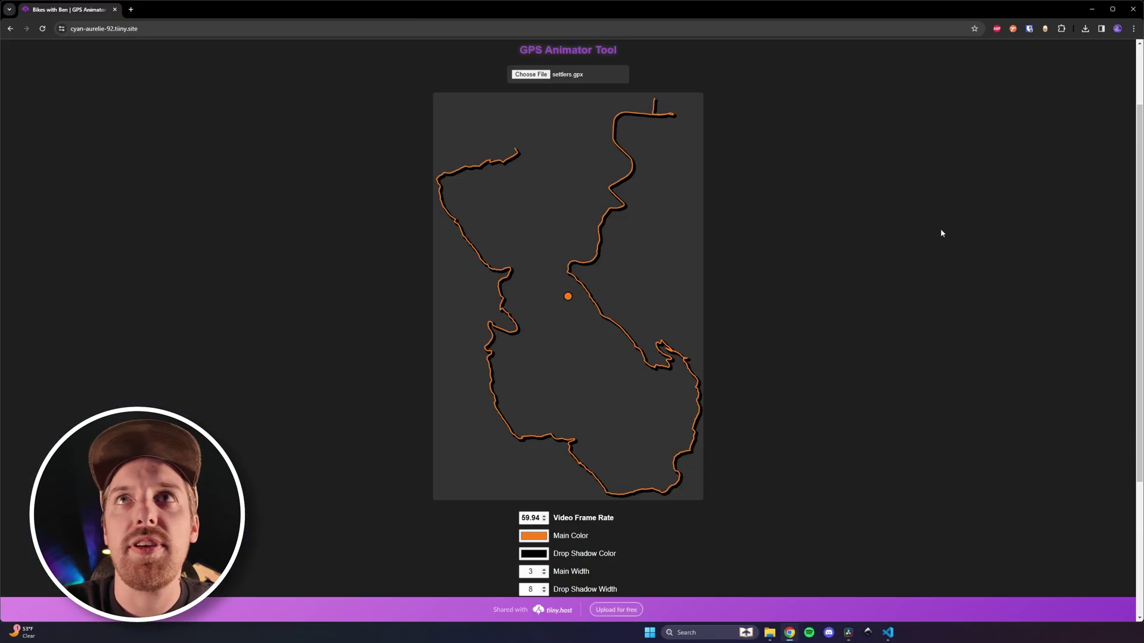
Step: Return to the browser, show the newest .spl download in its folder and copy the duration 00-57-17-00 from its file name
left_click(1085, 30)
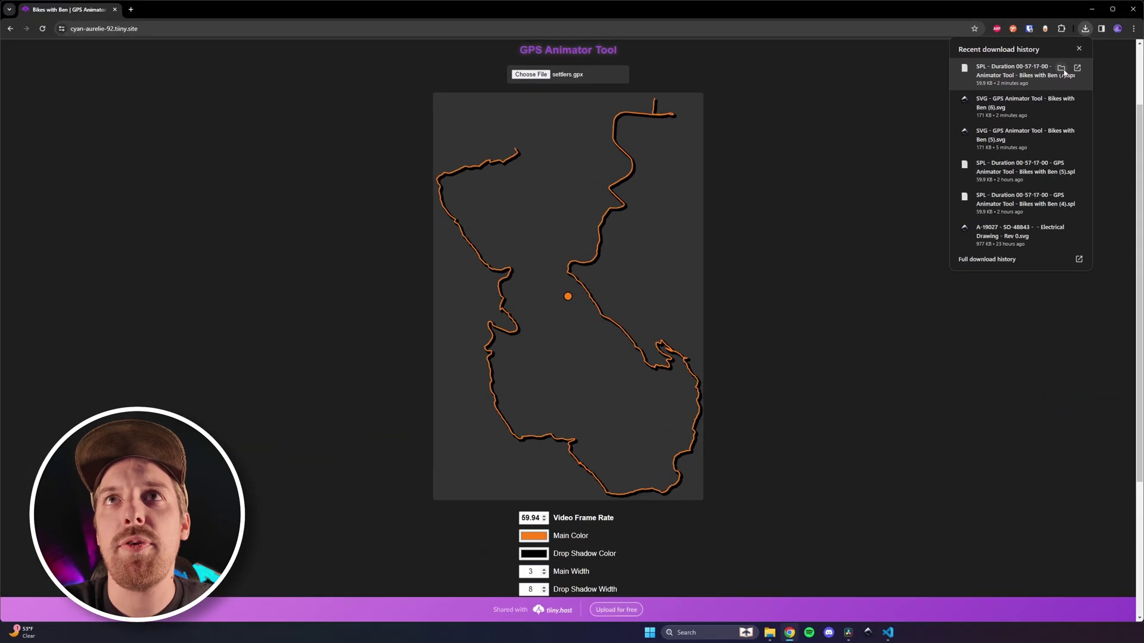
left_click(1024, 79)
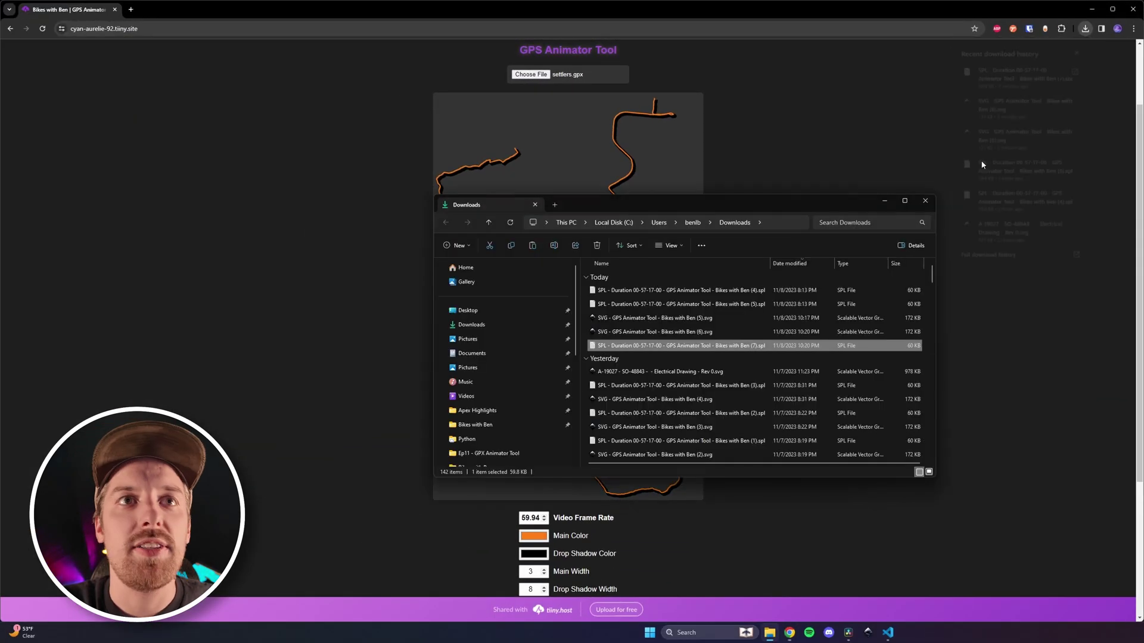
left_click(634, 346)
left_click_drag(633, 346, 657, 344)
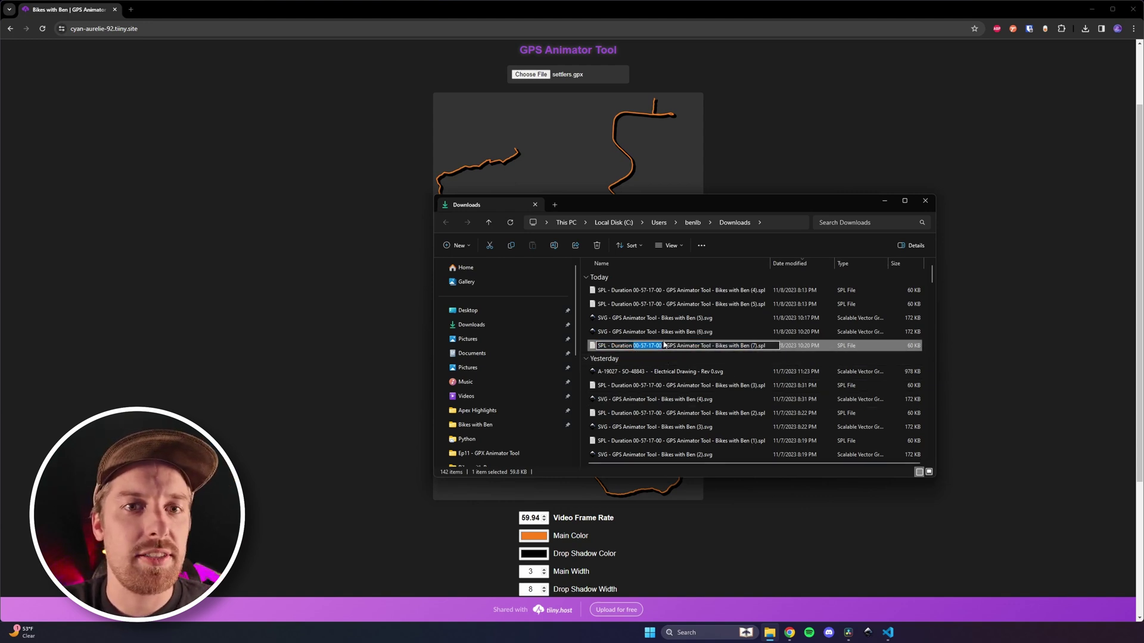
Step: Back in DaVinci Resolve, set the new Fusion composition's duration to 00:57:17:00 and create the clip
left_click(847, 633)
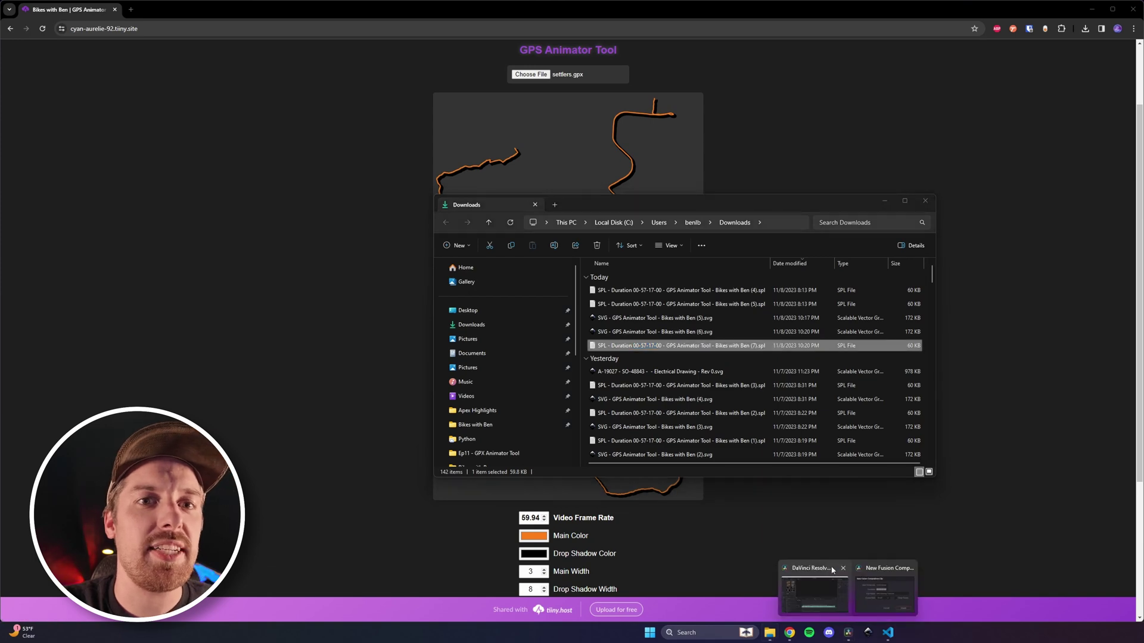
left_click(828, 598)
type("00-57-17-00")
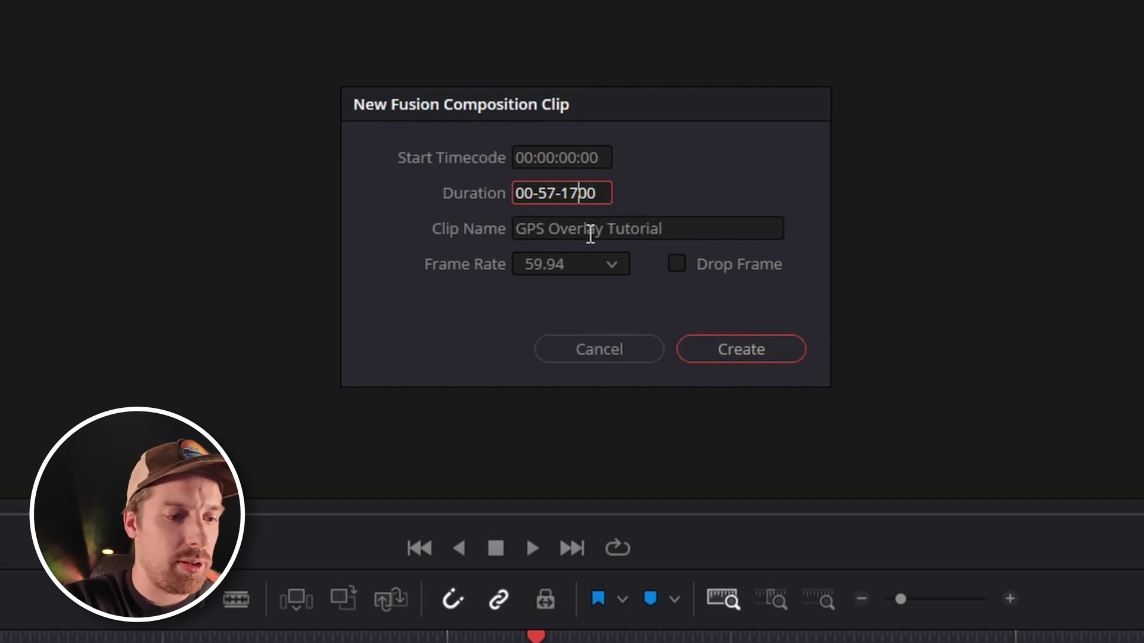
type(":17:")
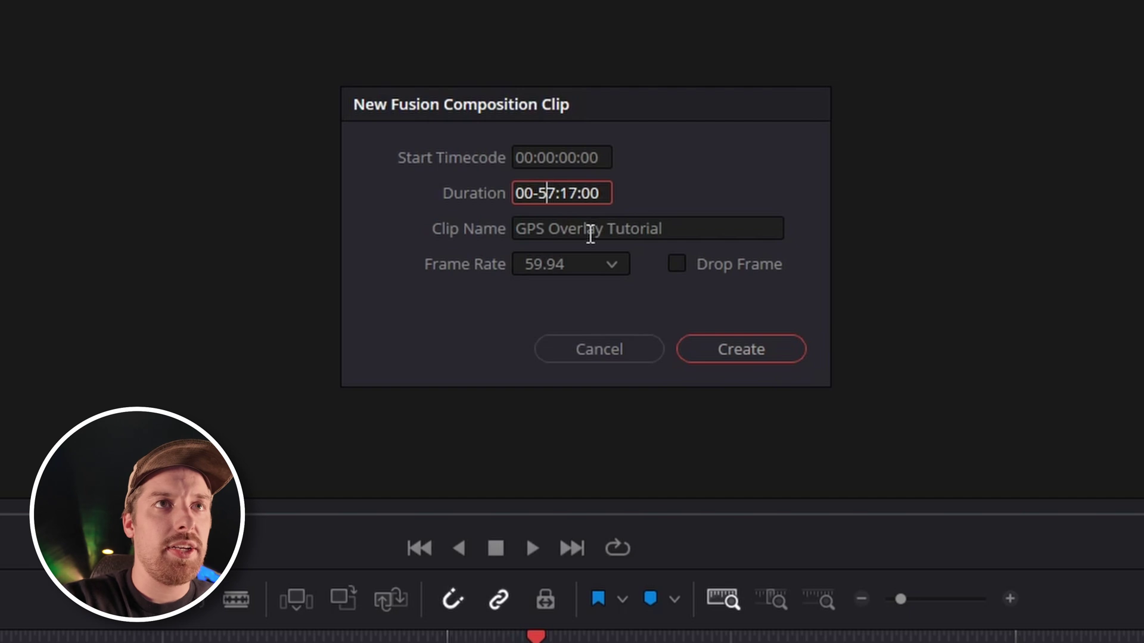
key("BackSpace")
type(":")
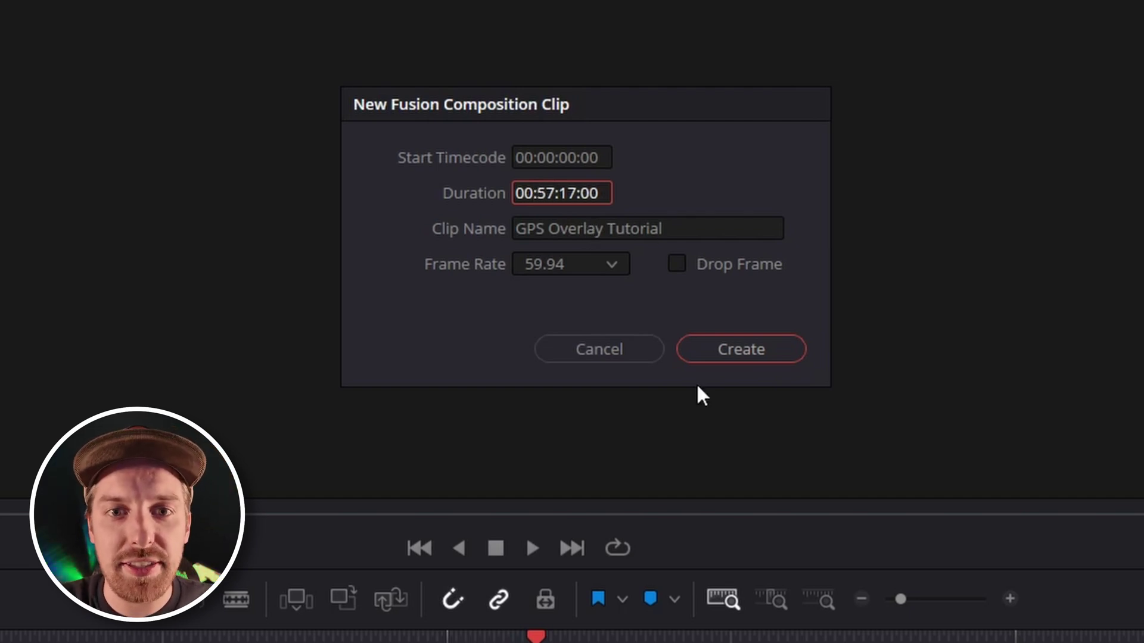
left_click(697, 341)
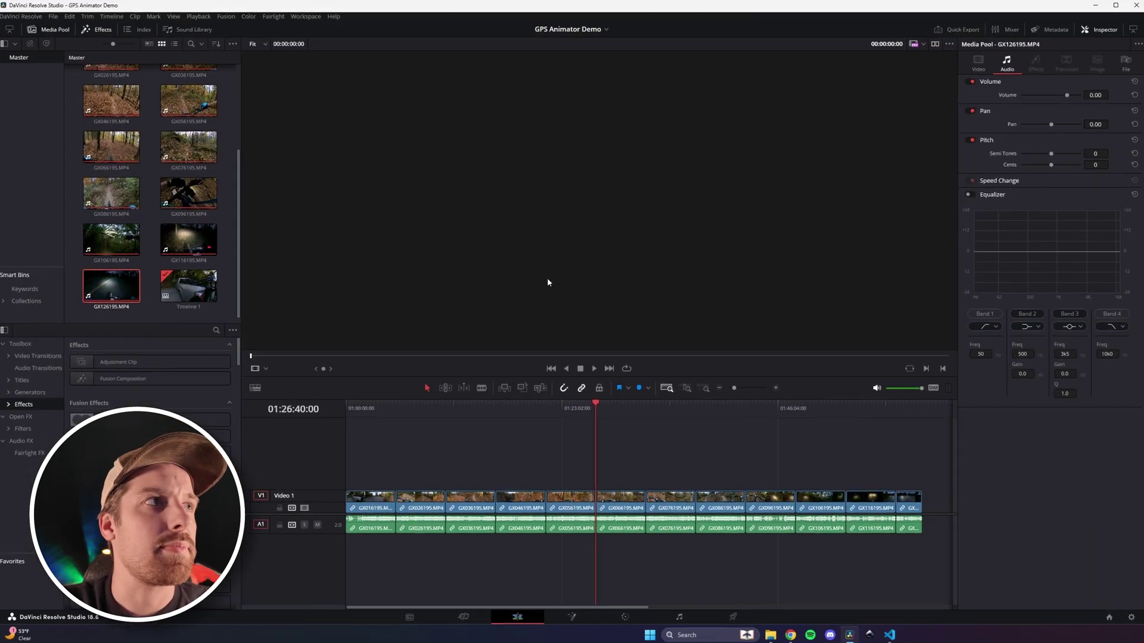
Step: Open the GPS Overlay Tutorial composition from the media pool in the Fusion page
left_click(134, 85)
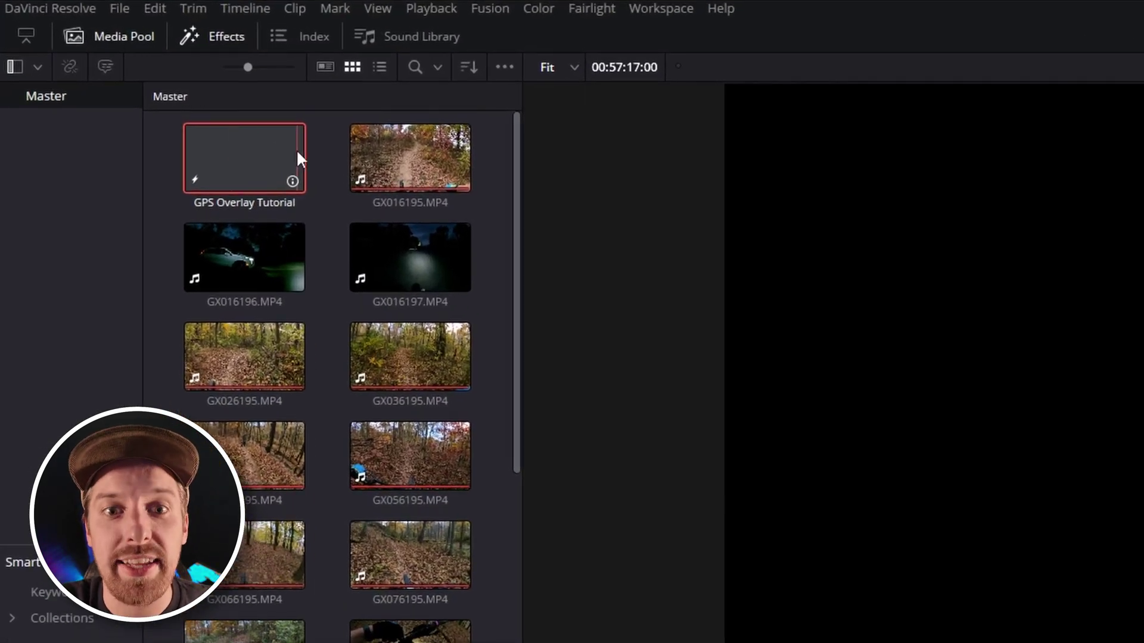
right_click(262, 152)
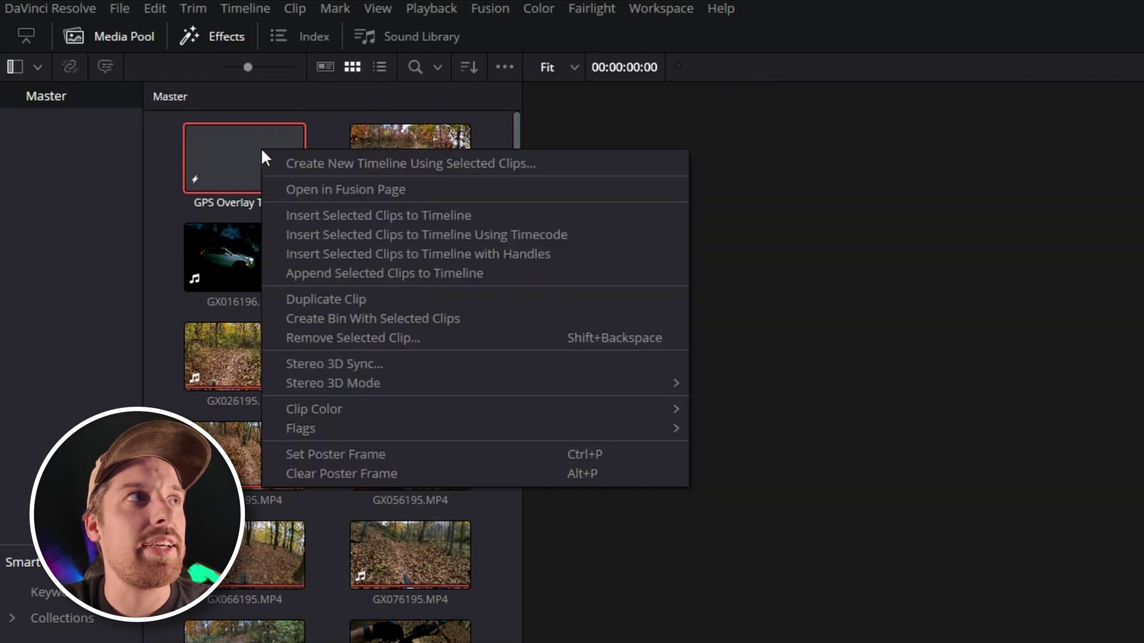
left_click(328, 189)
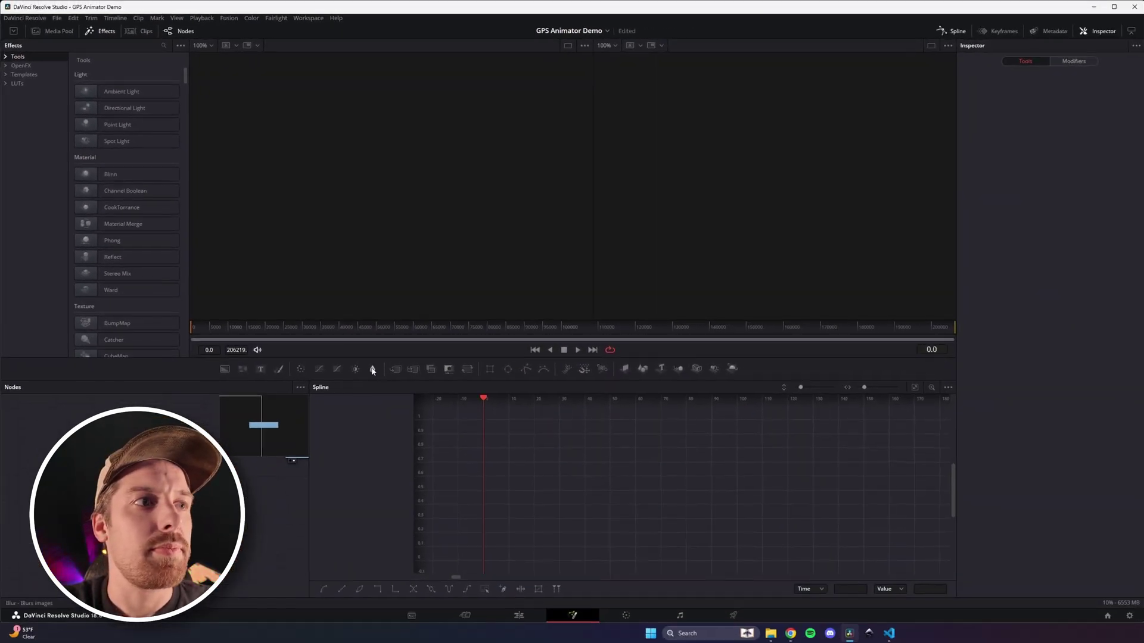
Step: Hide the Spline editor to widen the node area and move the MediaOut1 node farther into the free space
left_click_drag(313, 472, 517, 486)
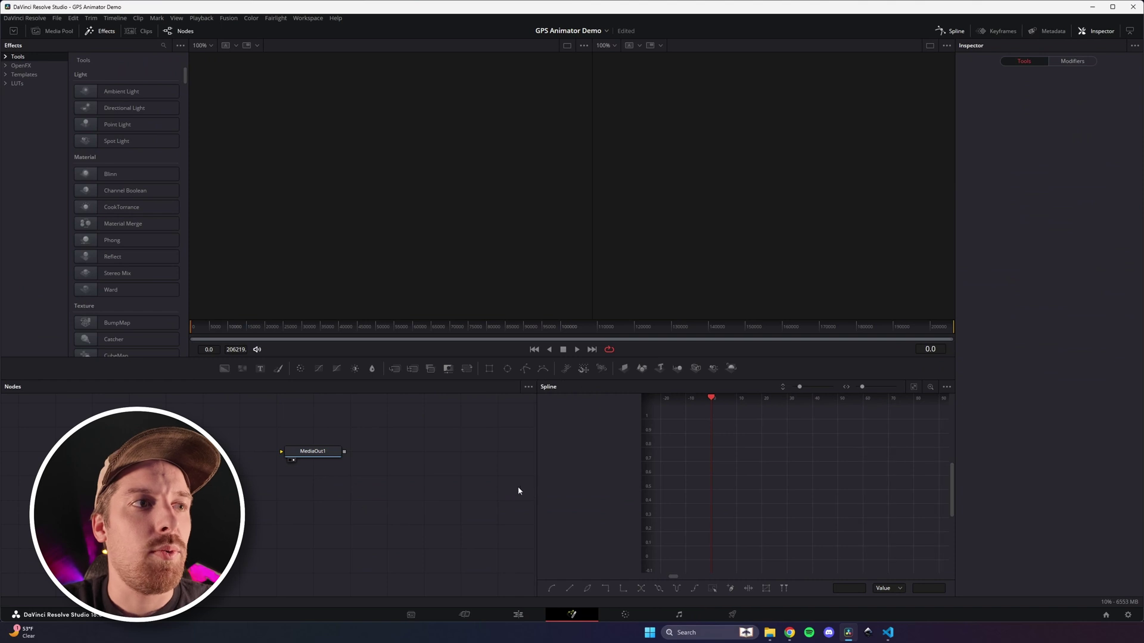
left_click_drag(314, 458, 354, 495)
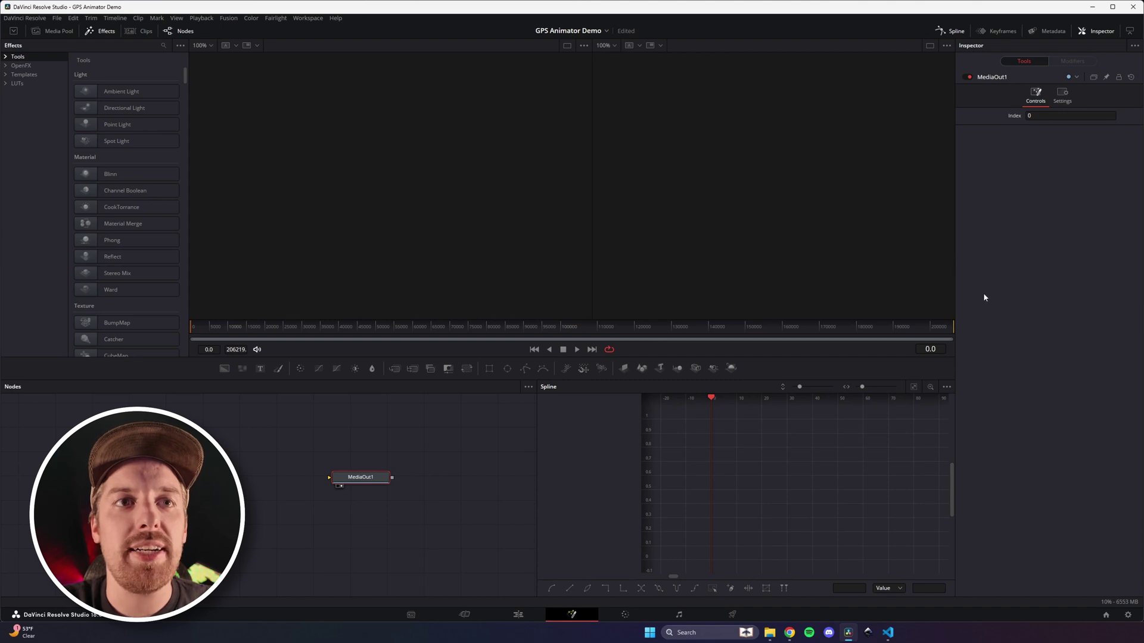
left_click(957, 32)
left_click(956, 31)
left_click(957, 31)
left_click(957, 31)
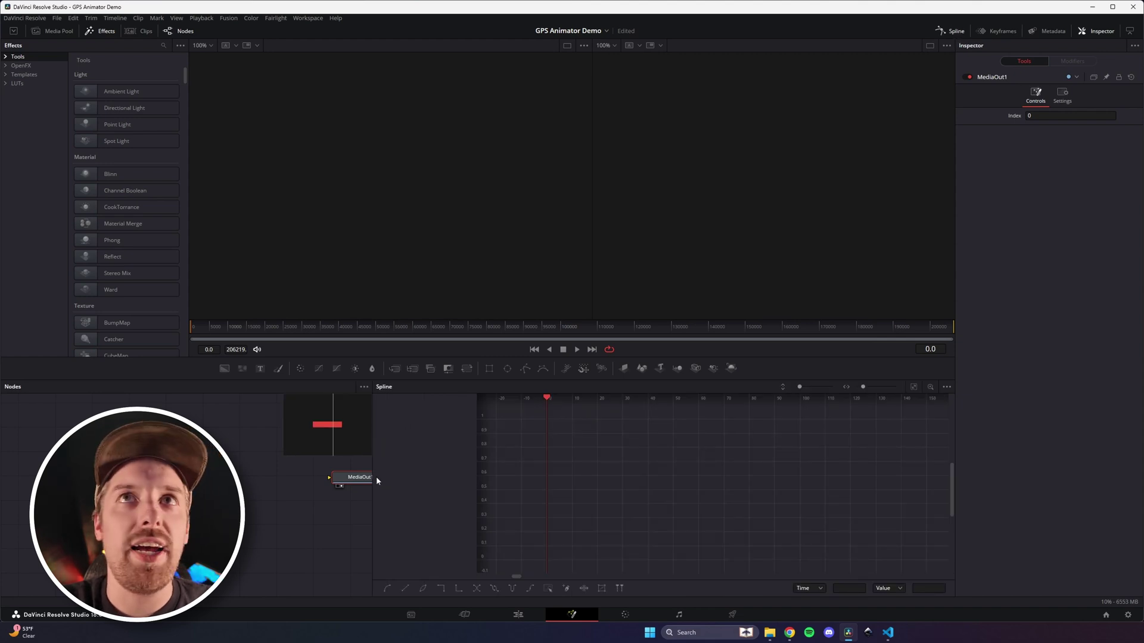
left_click(957, 31)
left_click_drag(362, 480, 459, 483)
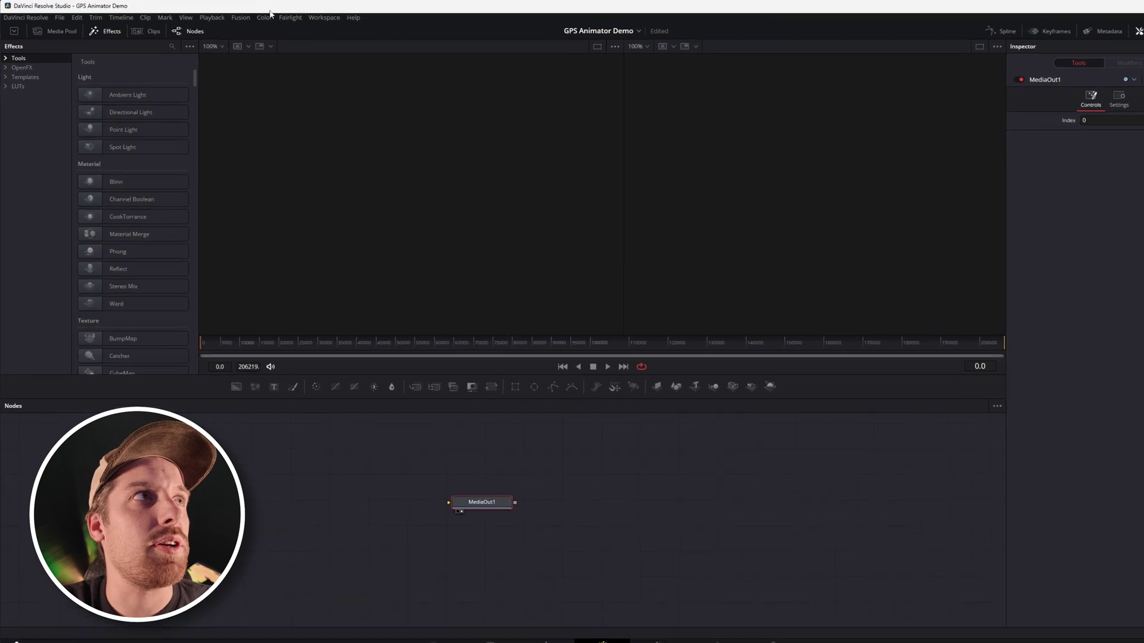
Step: Import the newest GPS Animator Tool .svg from Downloads into the composition, accepting the suggested image size
left_click(235, 17)
mouse_move(248, 64)
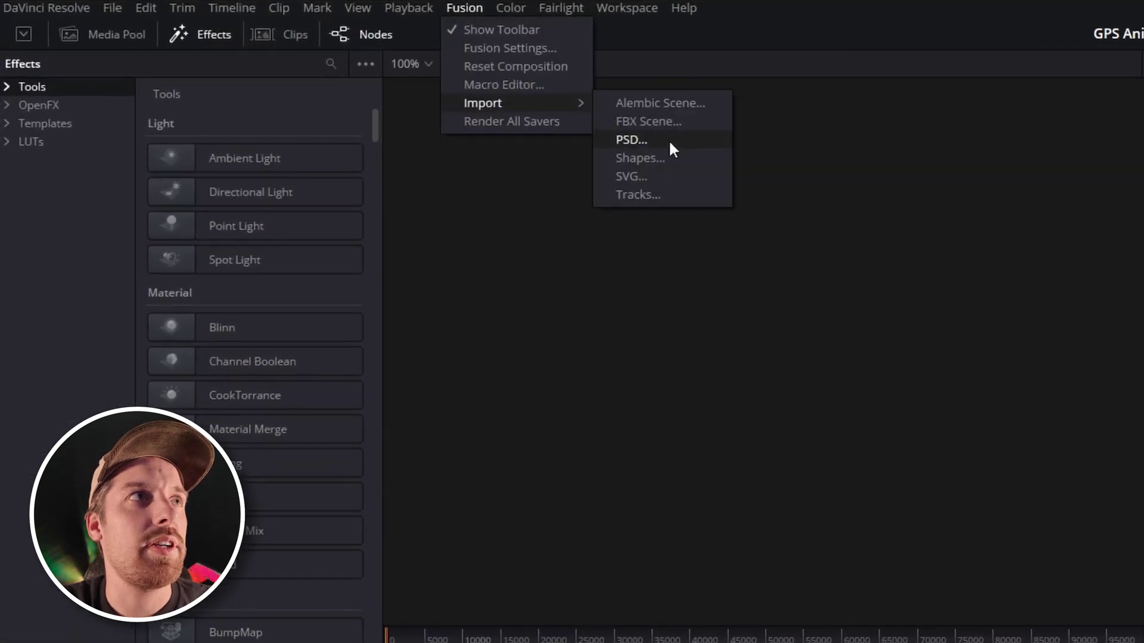
left_click(653, 176)
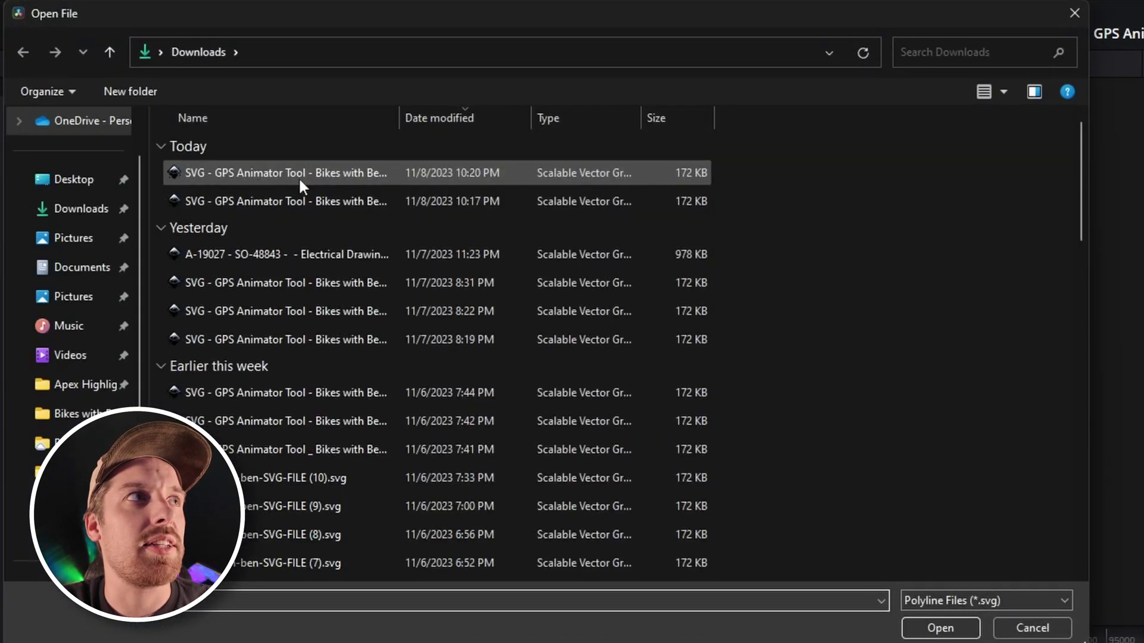
left_click_drag(410, 121, 650, 122)
left_click(400, 169)
left_click(943, 629)
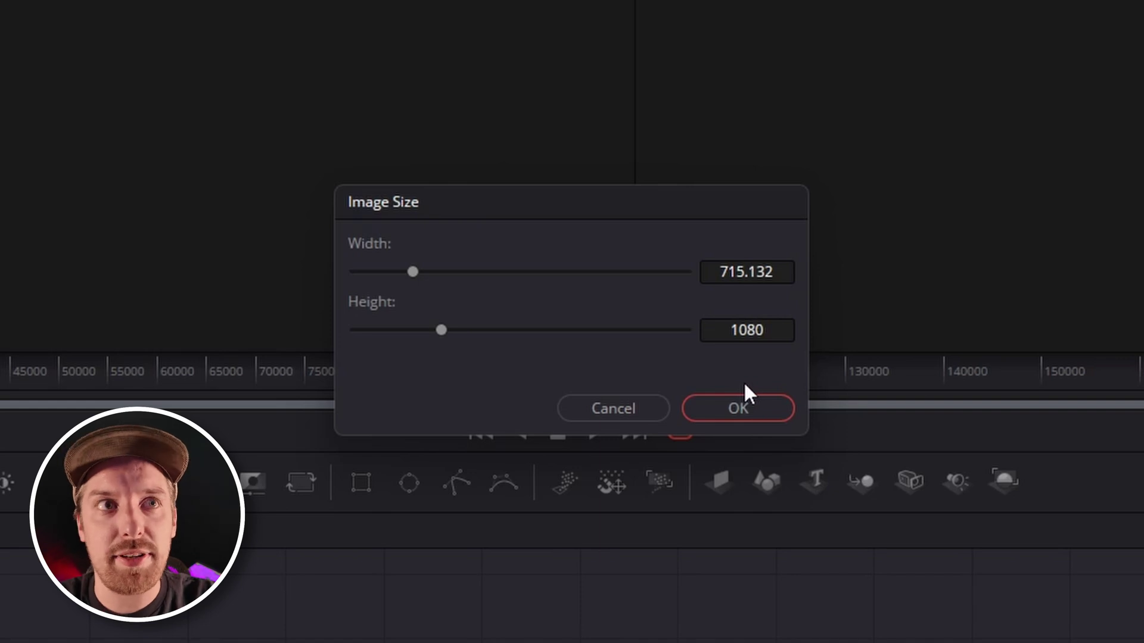
left_click(717, 407)
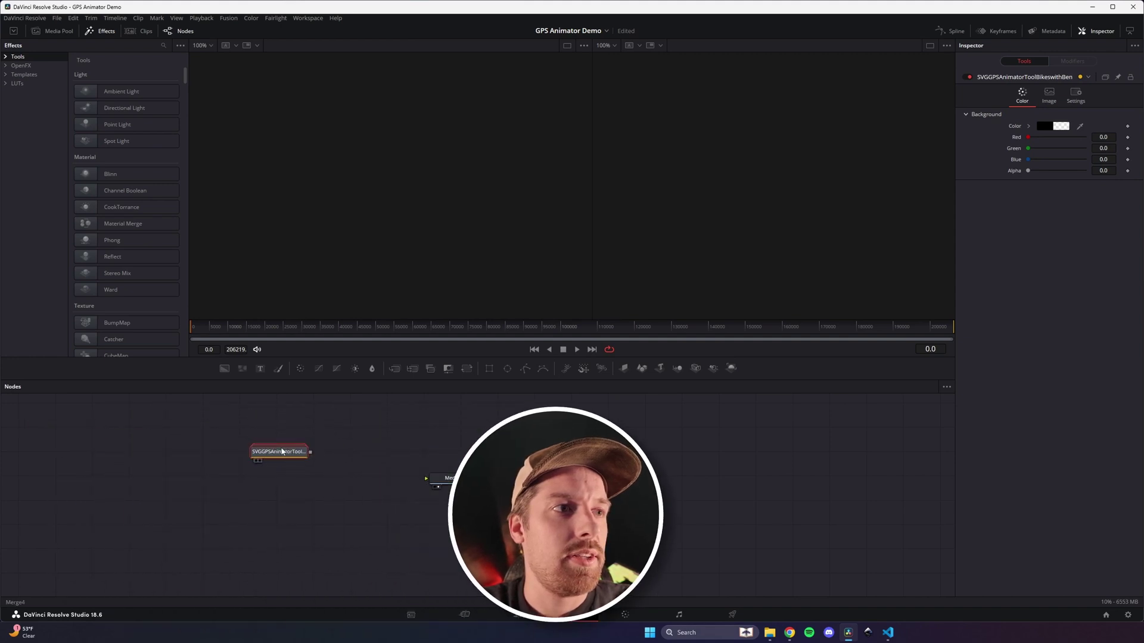
Step: Make room between the imported SVG group and MediaOut1, expand the group and connect its output to MediaOut1
double_click(282, 452)
left_click(617, 469)
left_click(433, 444)
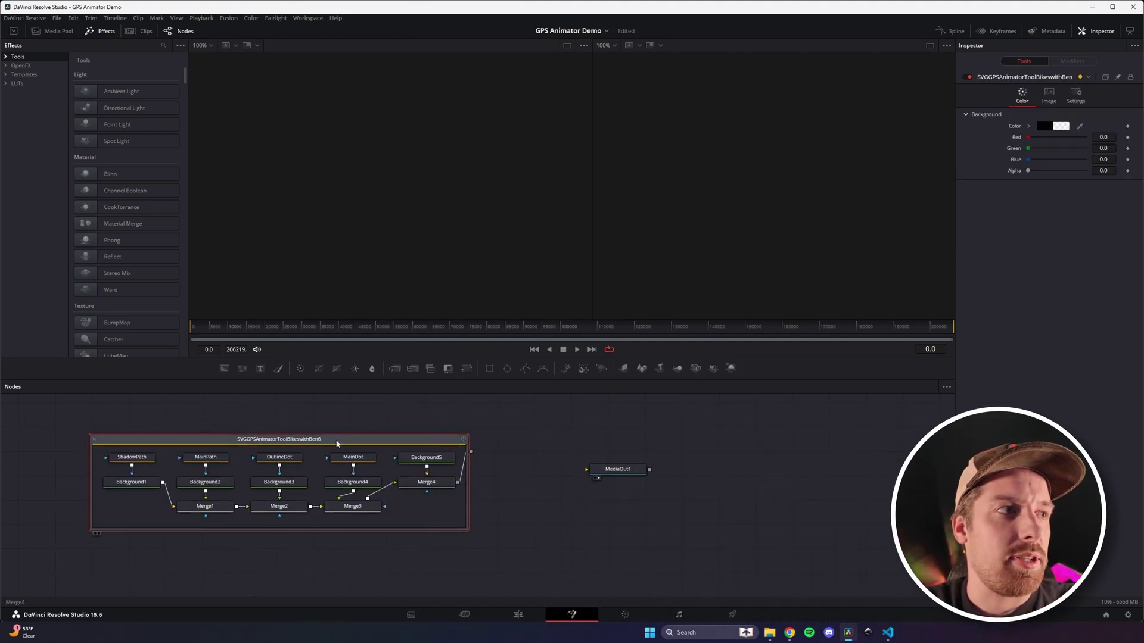
left_click(94, 439)
left_click_drag(270, 454, 326, 459)
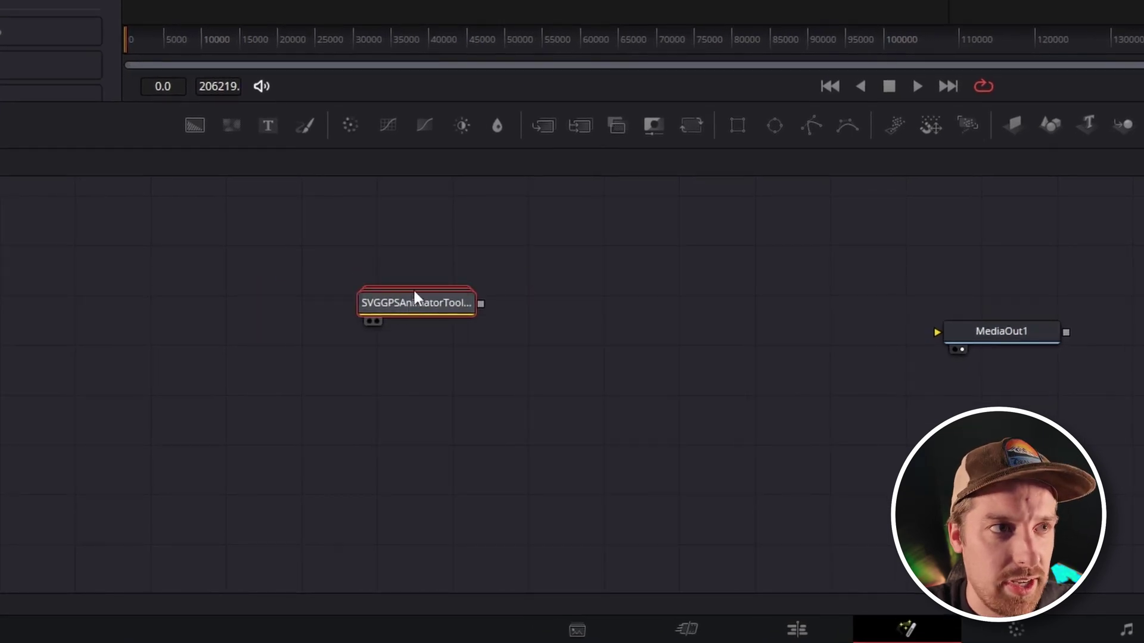
double_click(419, 302)
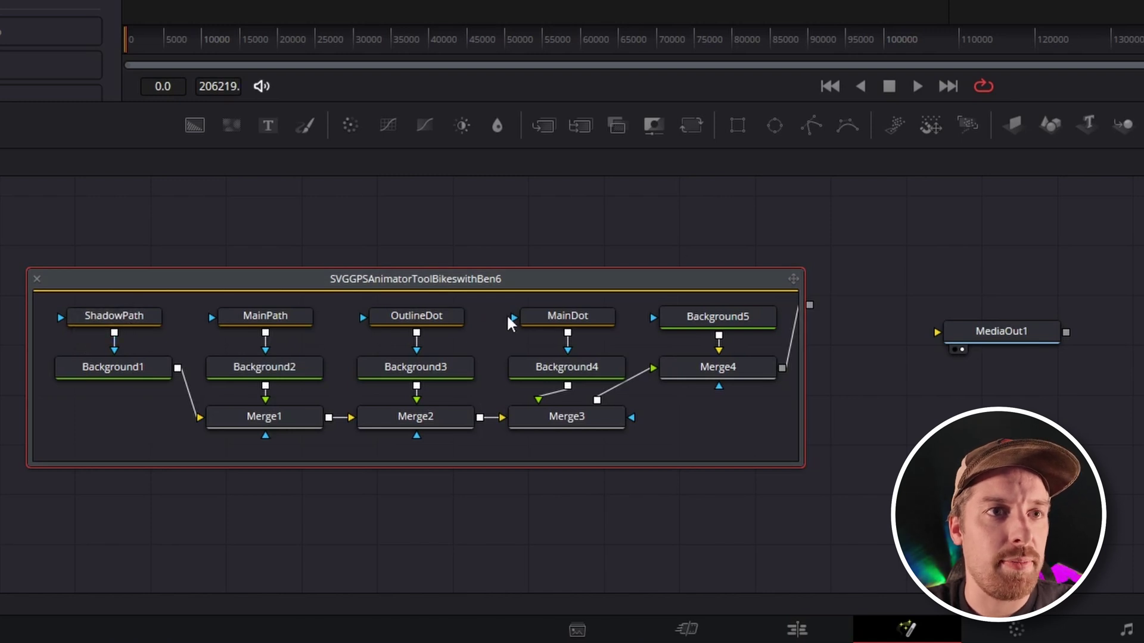
left_click_drag(809, 305, 938, 333)
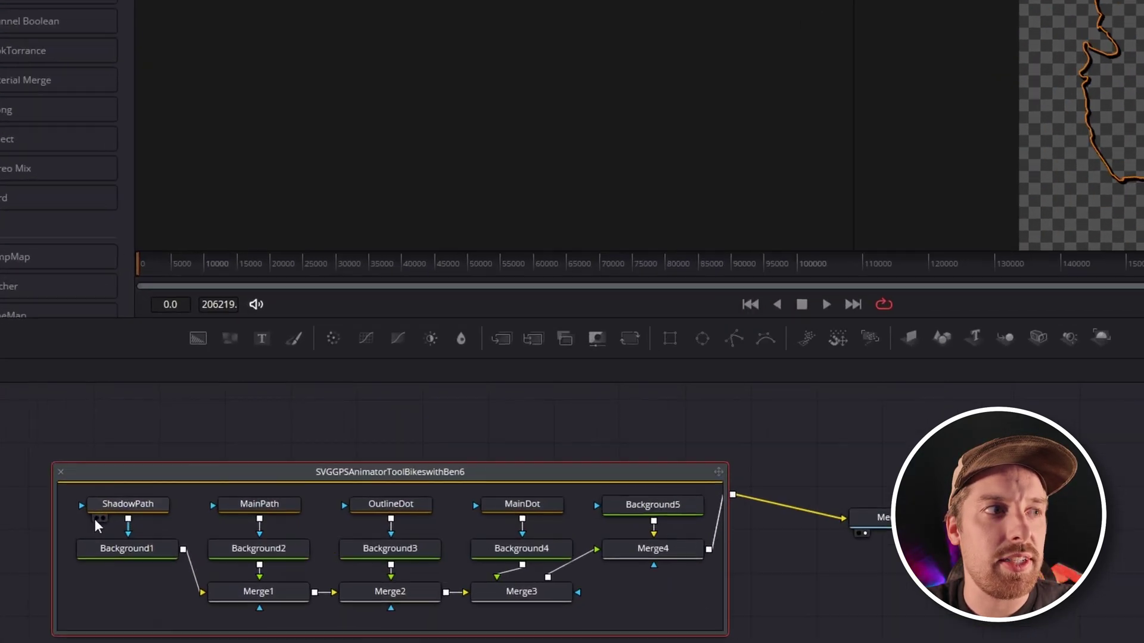
Step: Preview the mask nodes ShadowPath, MainPath, OutlineDot and MainDot as well as Background5 inside the SVG group
left_click(97, 517)
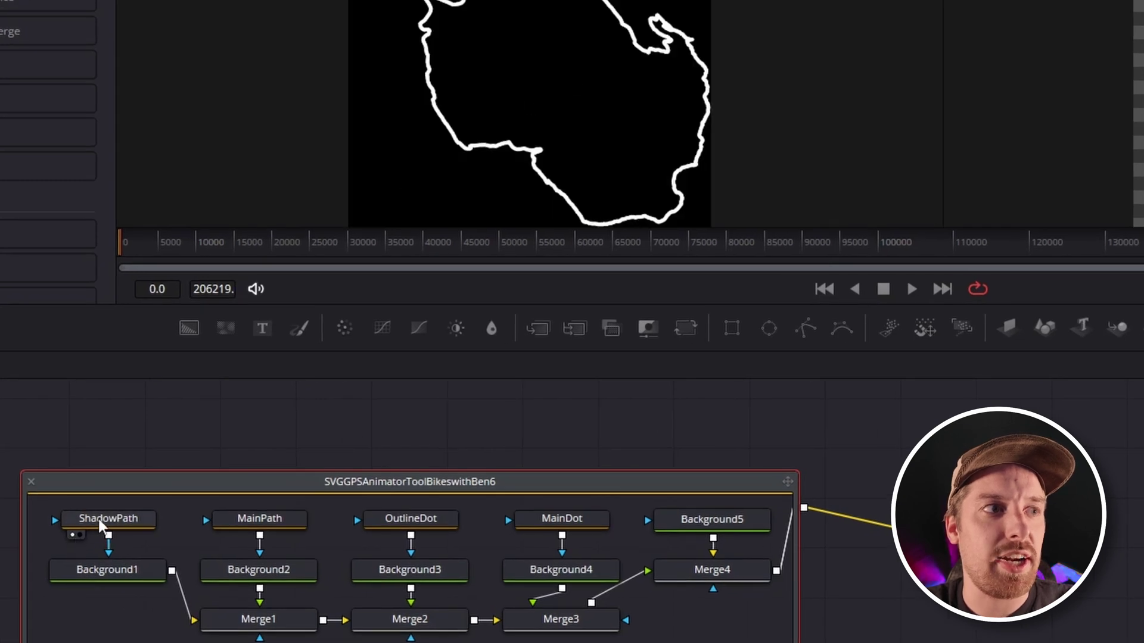
left_click(225, 535)
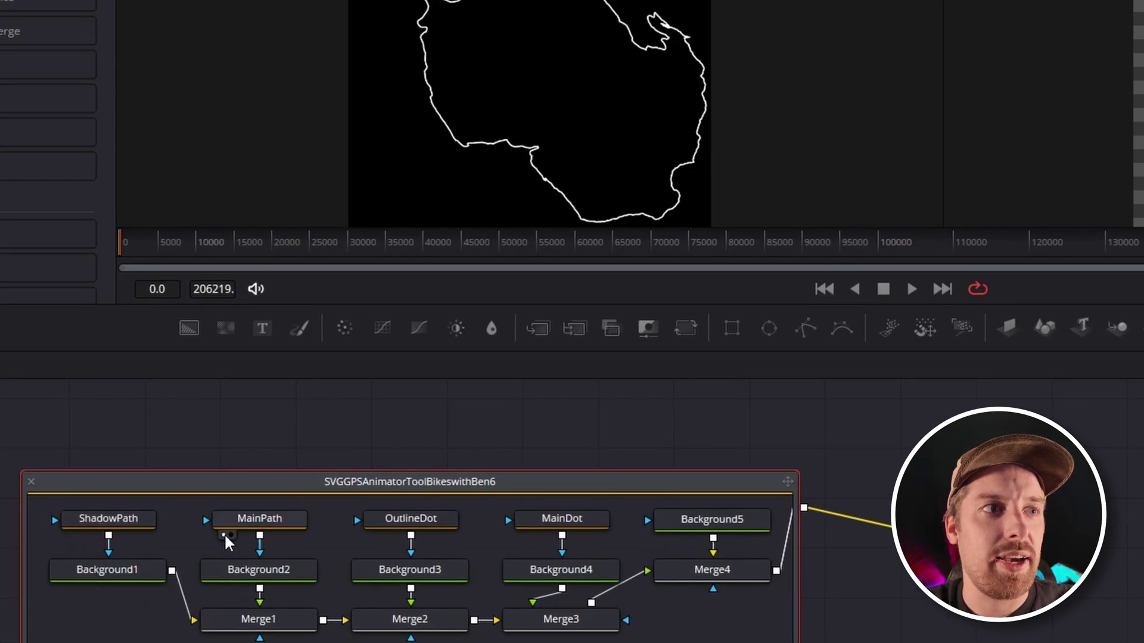
left_click(376, 536)
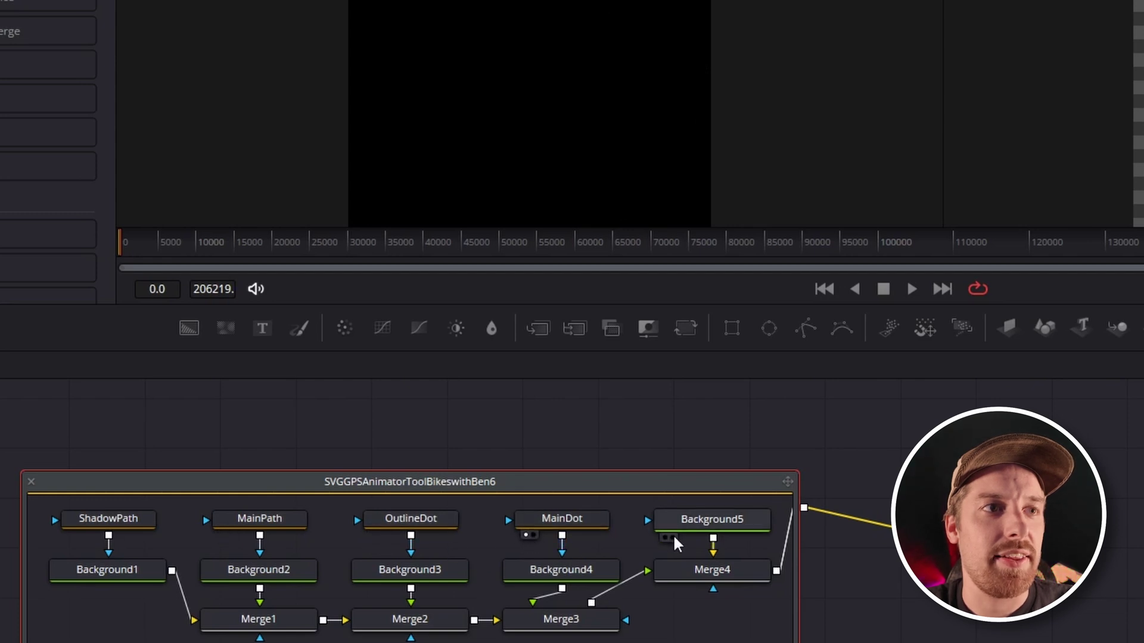
left_click(665, 538)
mouse_move(165, 589)
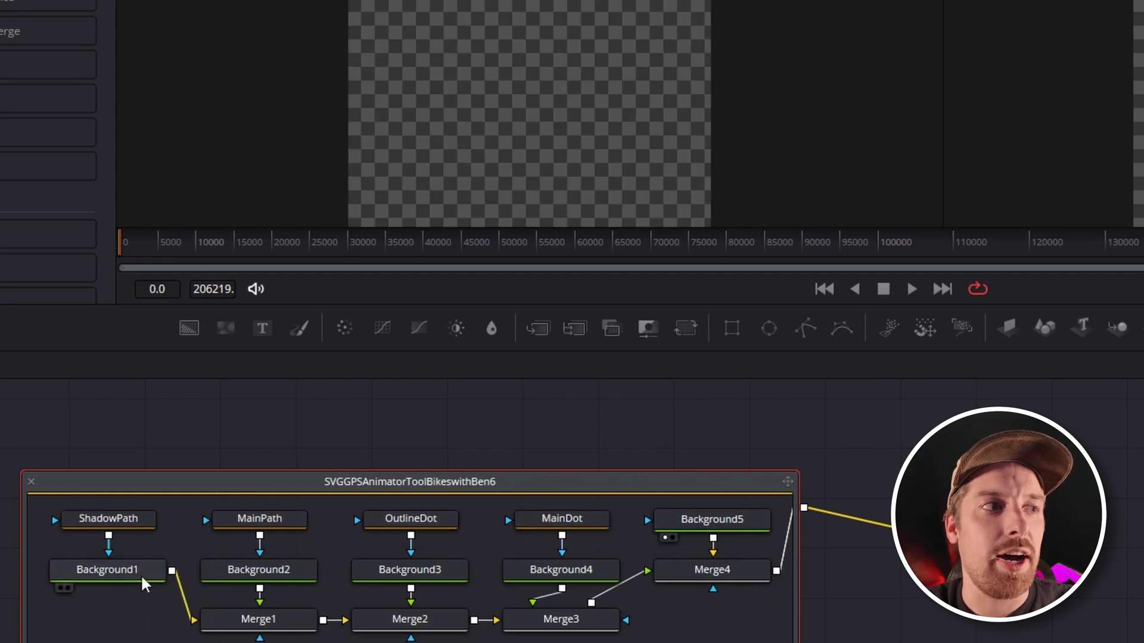
left_click(92, 519)
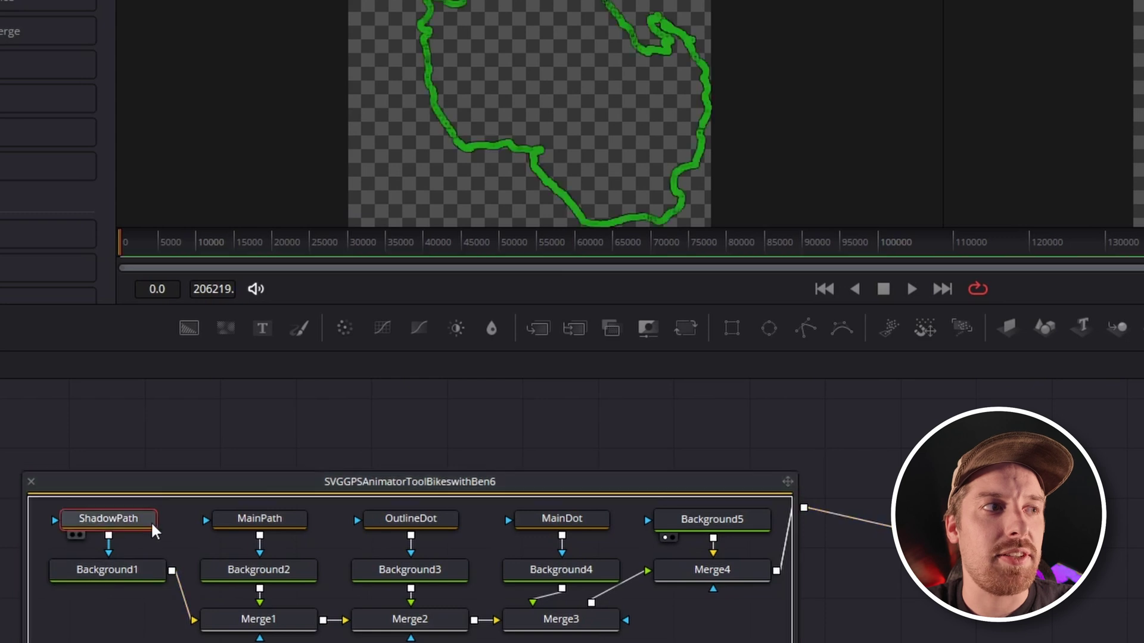
left_click(72, 536)
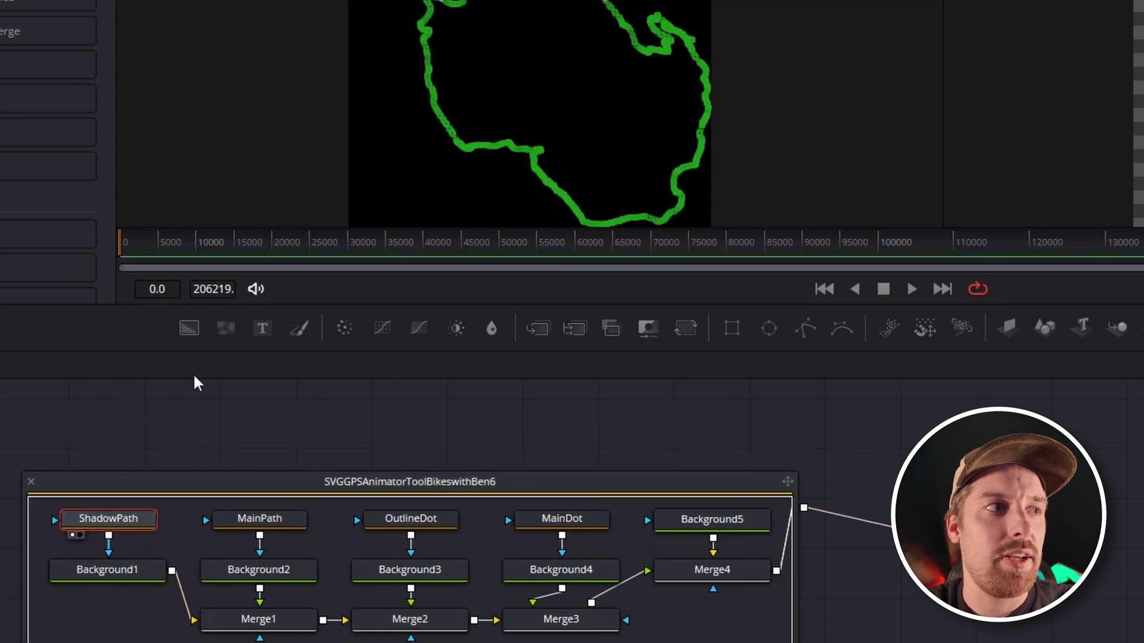
Step: Preview the background nodes that color the masks, from Background1 through Background4, inside the SVG group
left_click(149, 569)
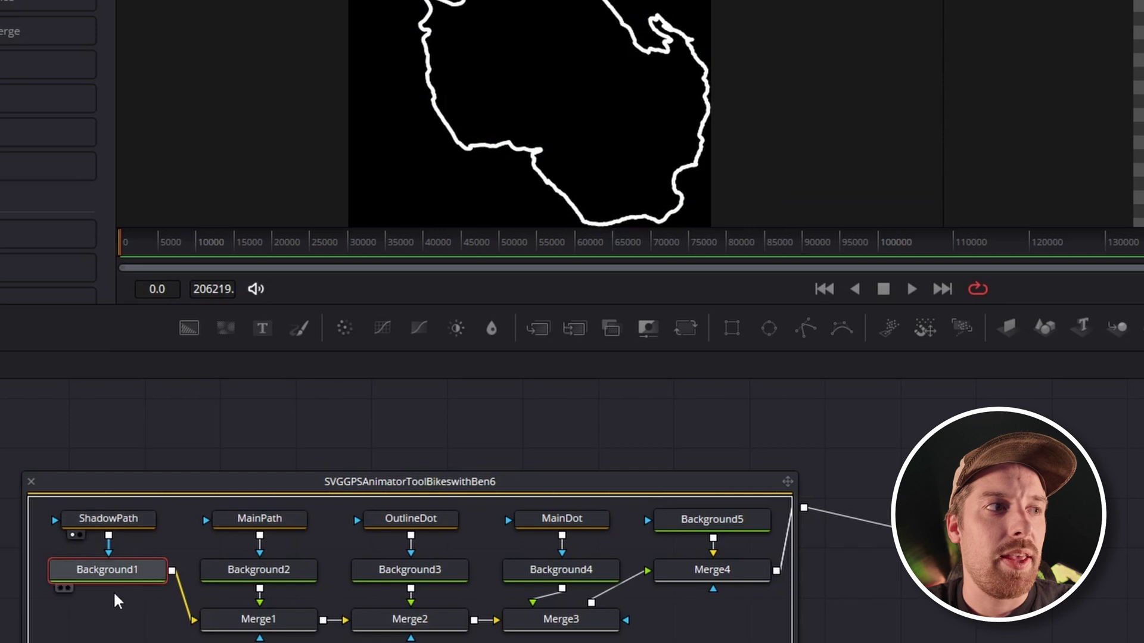
left_click(63, 589)
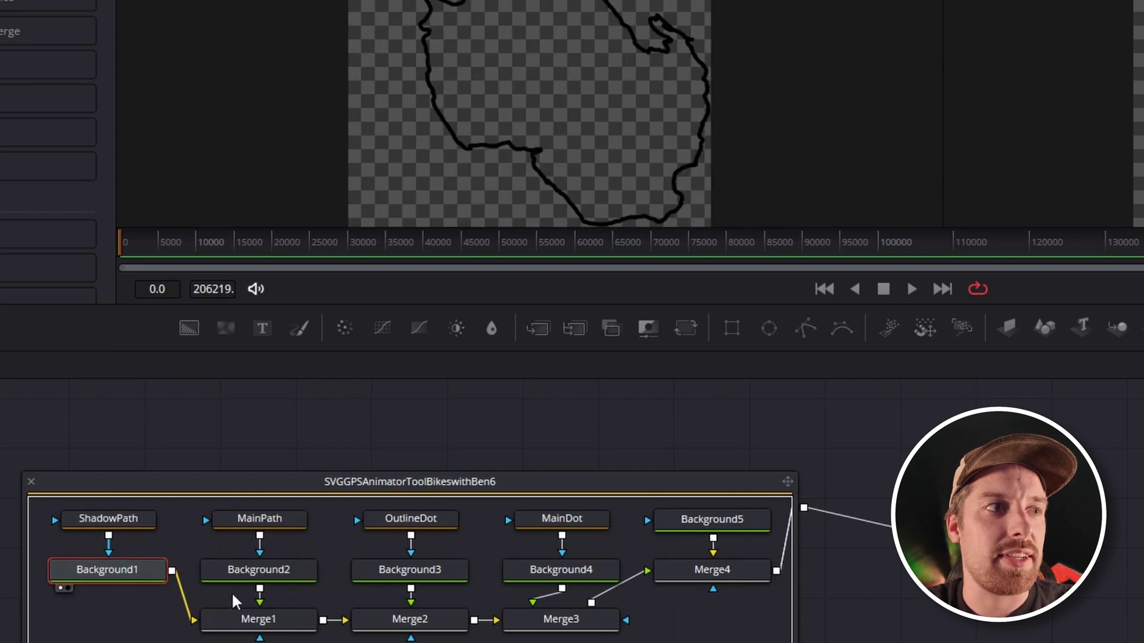
left_click(213, 589)
left_click(365, 588)
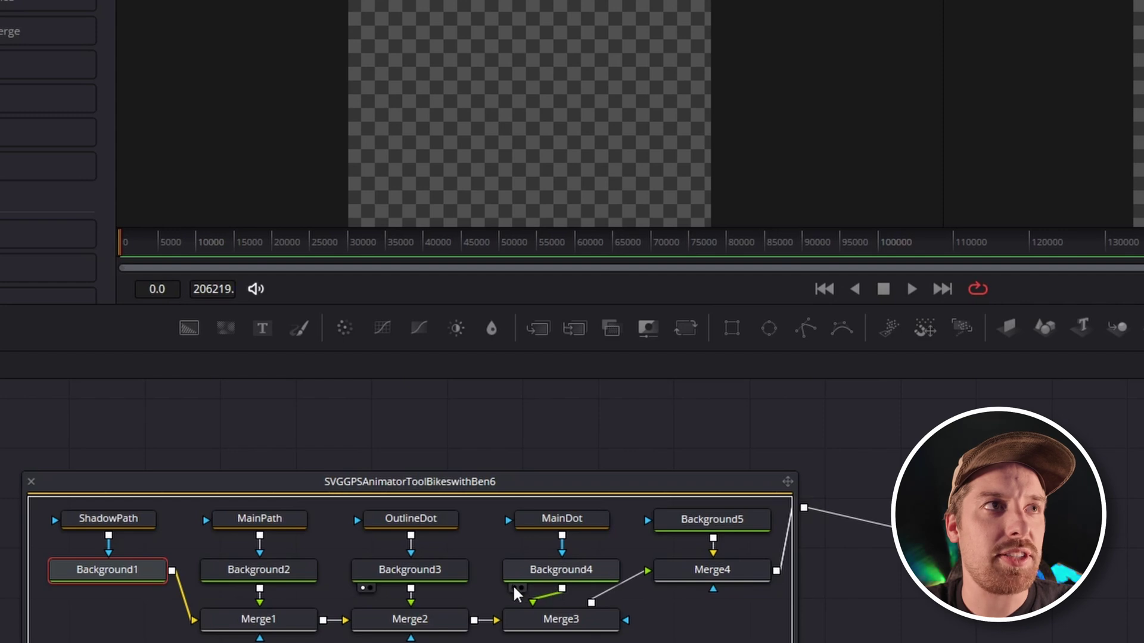
Step: View Background2 and change its solid color to yellow, with red 1.0, green about 0.925 and blue about 0.102
left_click(216, 588)
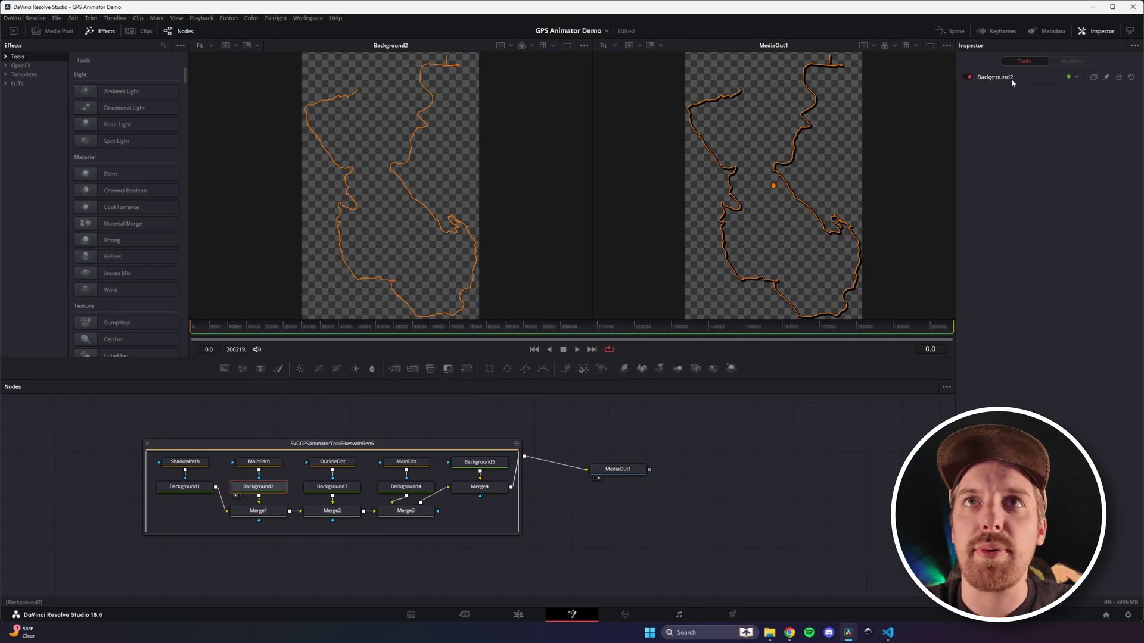
left_click(1011, 82)
left_click(1053, 168)
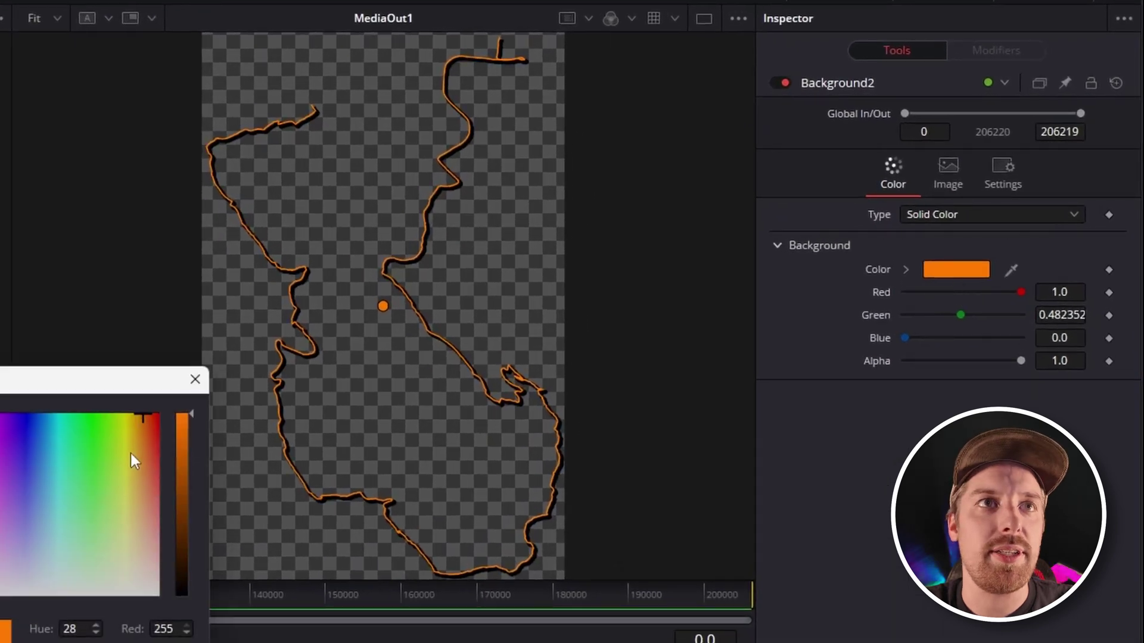
left_click_drag(134, 459, 128, 431)
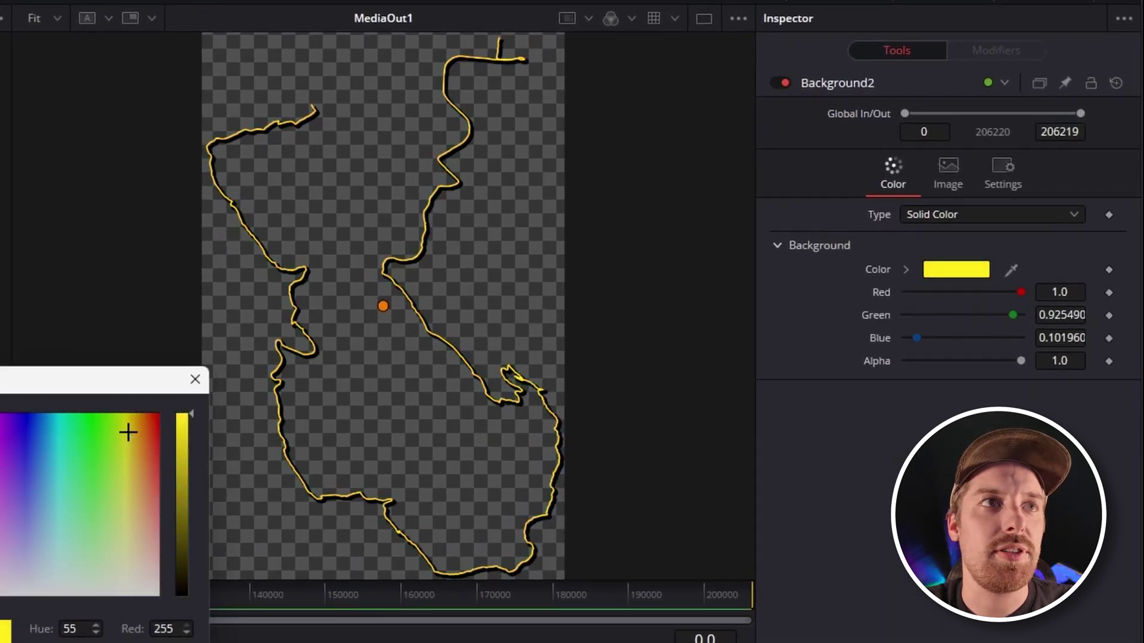
key("Return")
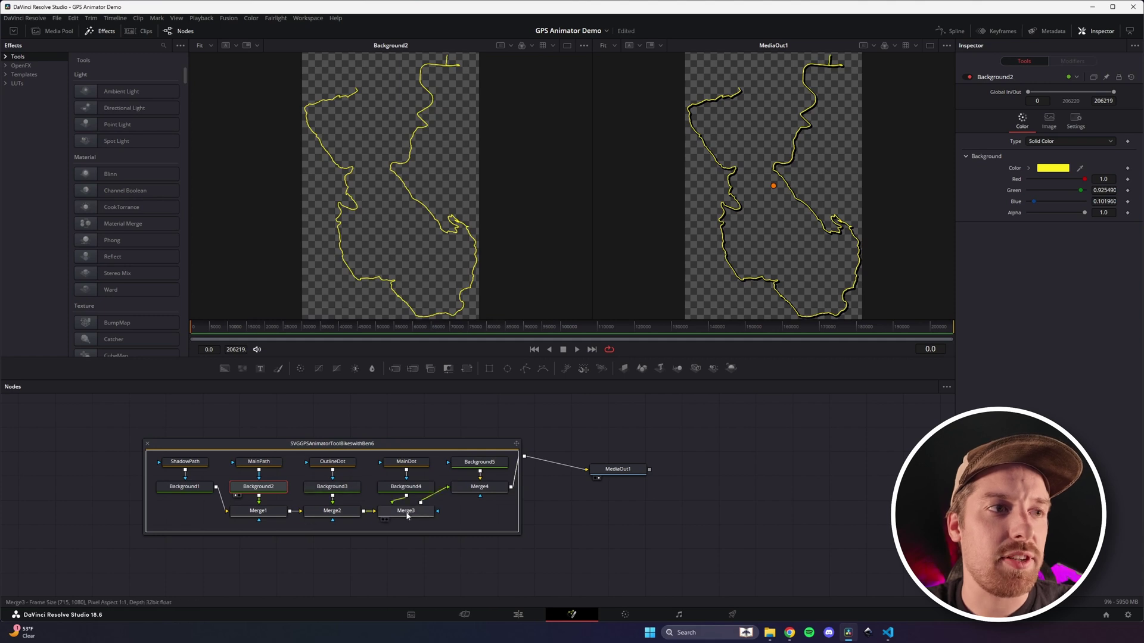
right_click(573, 467)
right_click(557, 466)
right_click(554, 465)
left_click(552, 465)
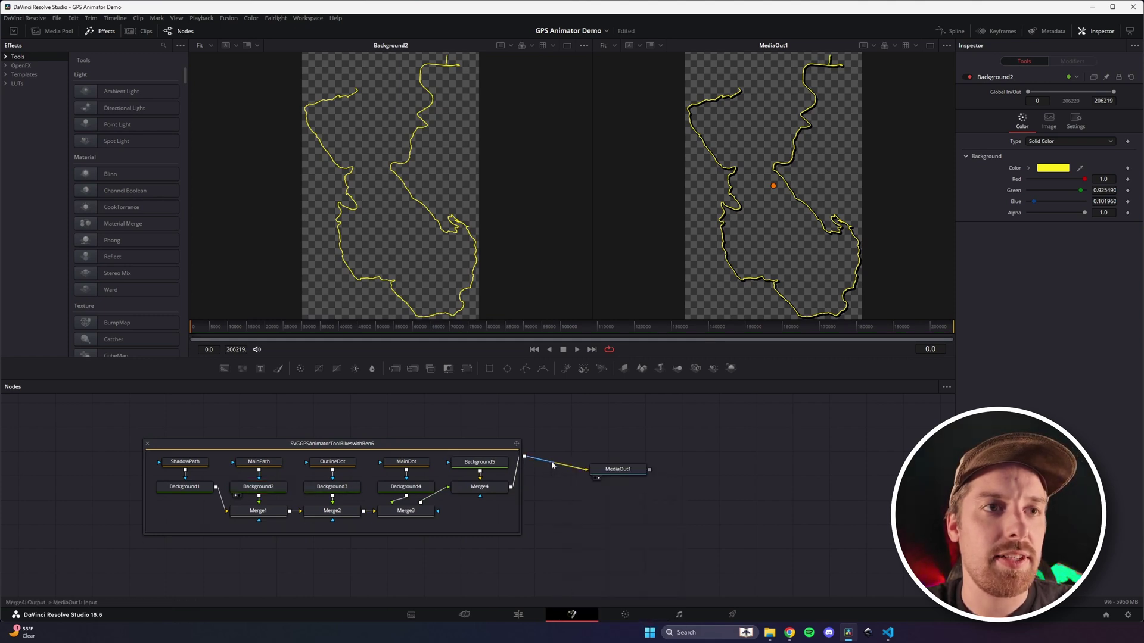
mouse_move(570, 471)
left_mouse_down()
mouse_move(529, 462)
mouse_move(588, 467)
left_mouse_up()
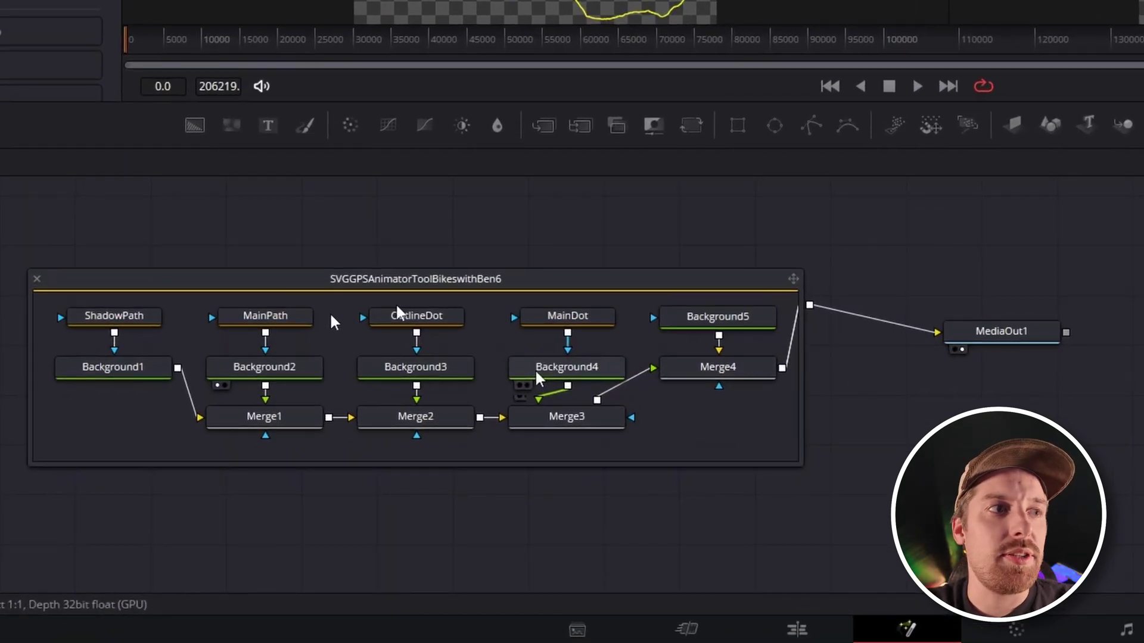
Step: Publish the shape animation of the MainPath node so its polyline can be reused by other nodes
left_click(265, 316)
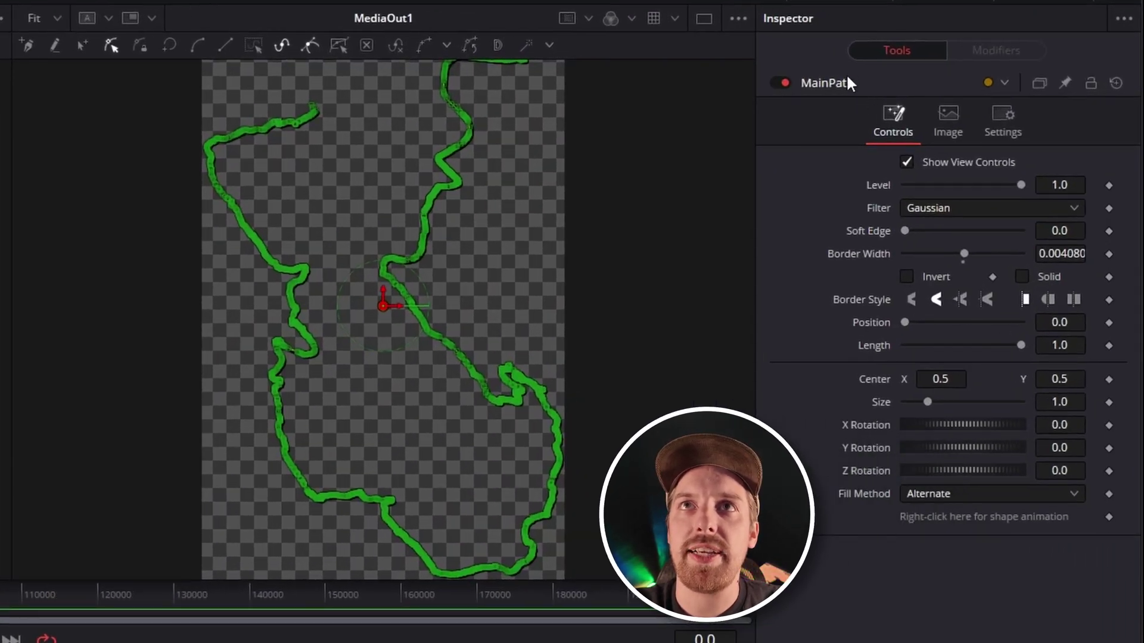
left_click(844, 81)
left_click(846, 81)
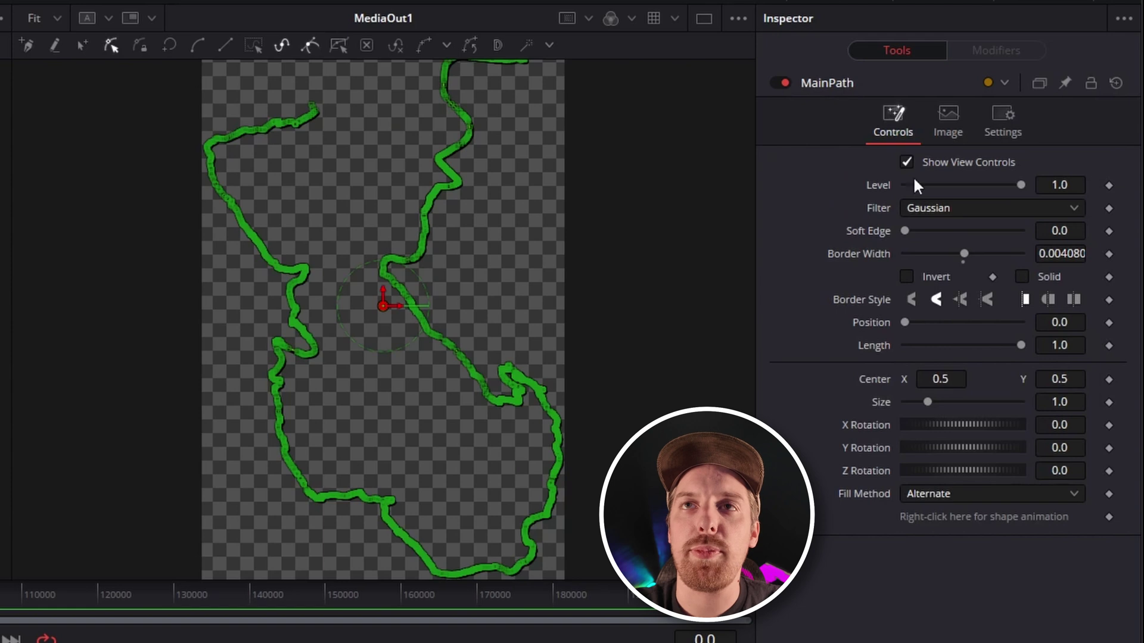
right_click(966, 522)
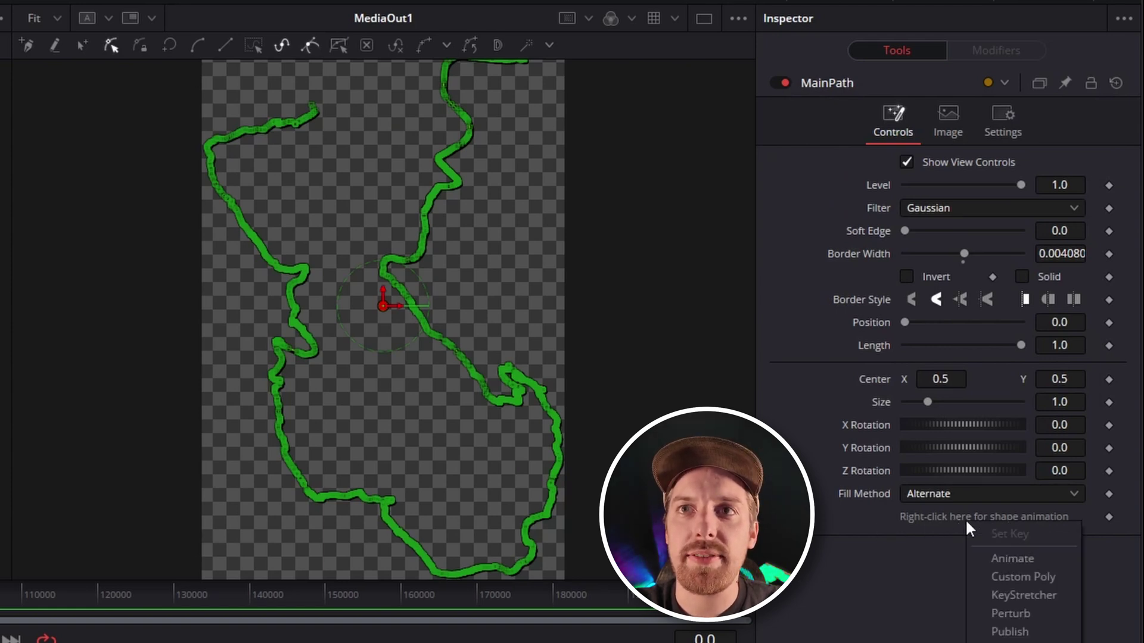
left_click(1013, 631)
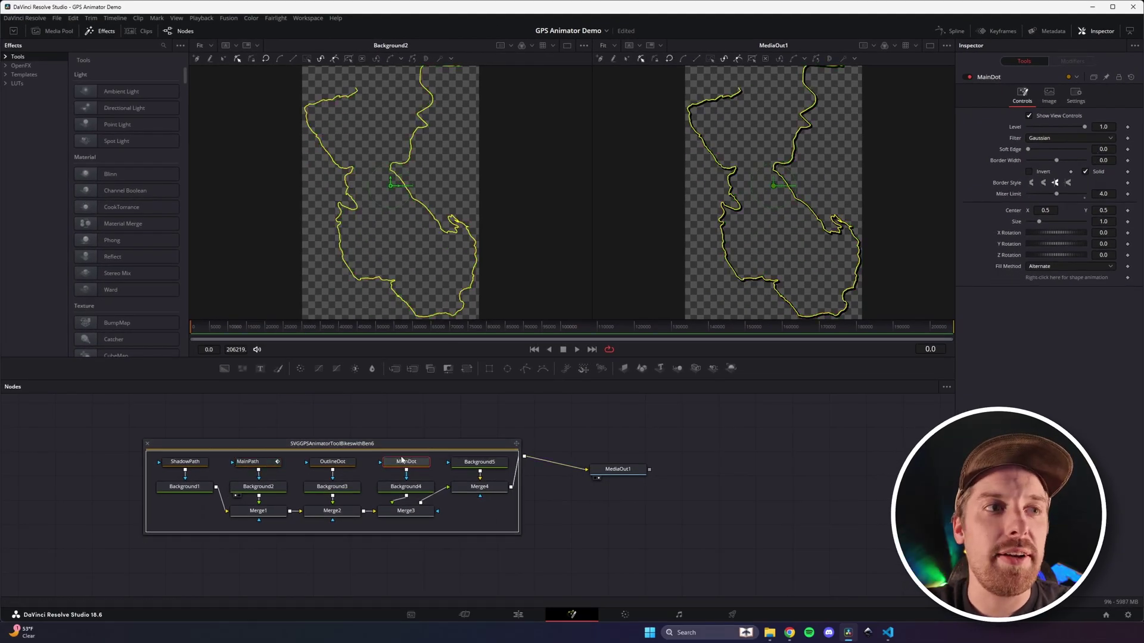
Step: Select the MainDot node and show its mask controls
left_click(402, 460)
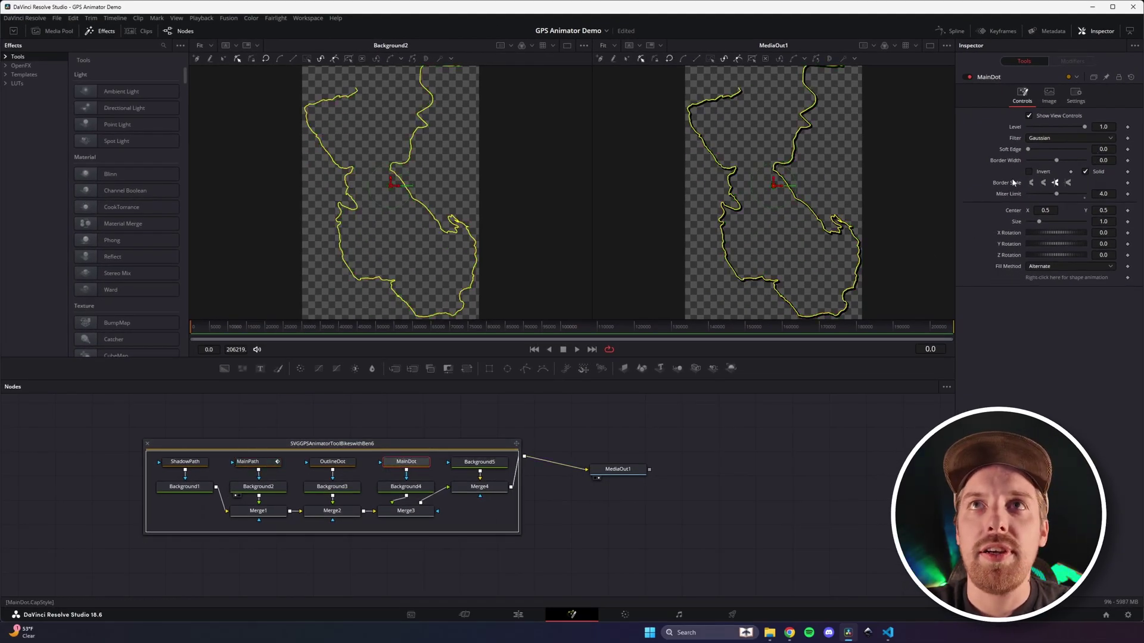
left_click(1006, 77)
left_click(1056, 75)
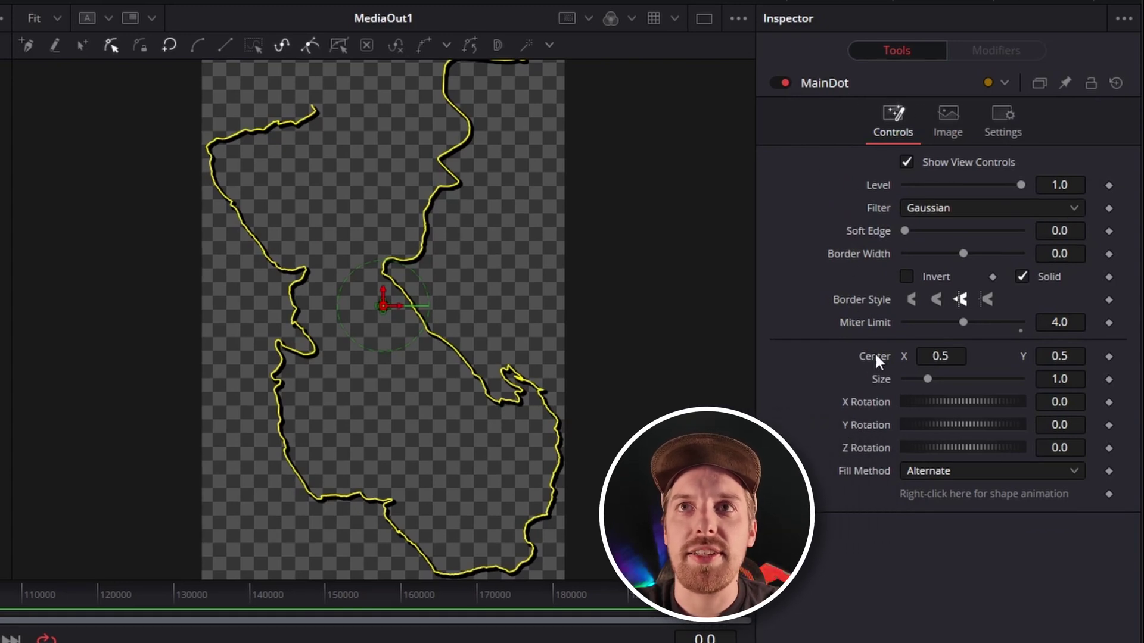
Step: Try shifting the MainDot center to X 0.558 and Y 0.521, and reset it to its default
mouse_move(938, 356)
left_mouse_down()
mouse_move(965, 356)
mouse_move(953, 356)
left_mouse_up()
mouse_move(1042, 356)
left_mouse_down()
mouse_move(1054, 356)
mouse_move(1042, 349)
left_mouse_up()
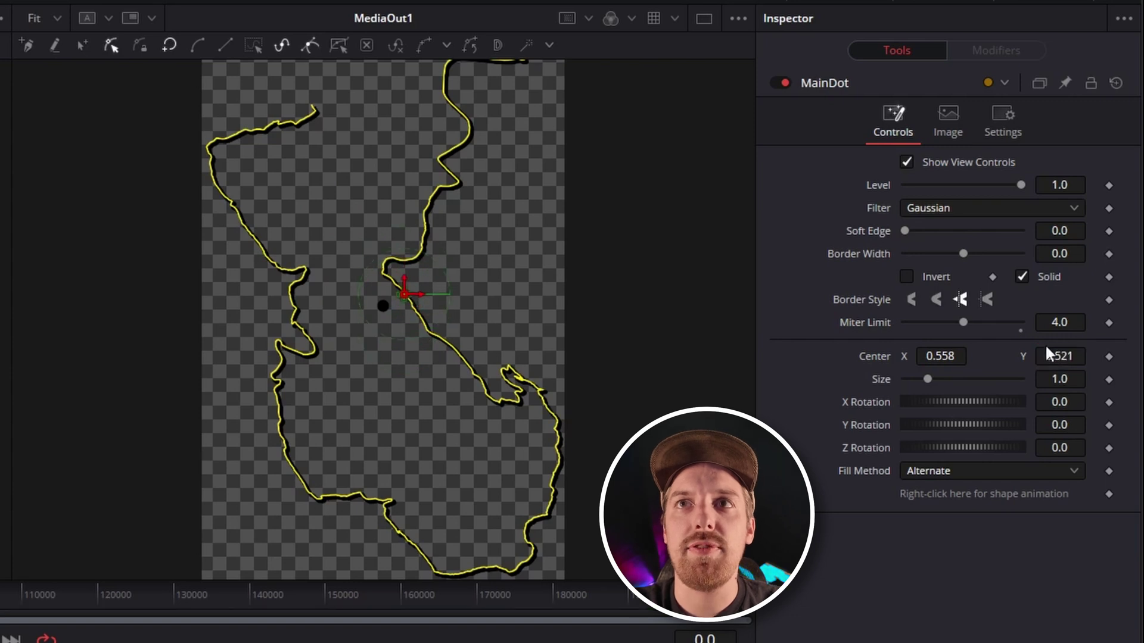
double_click(874, 356)
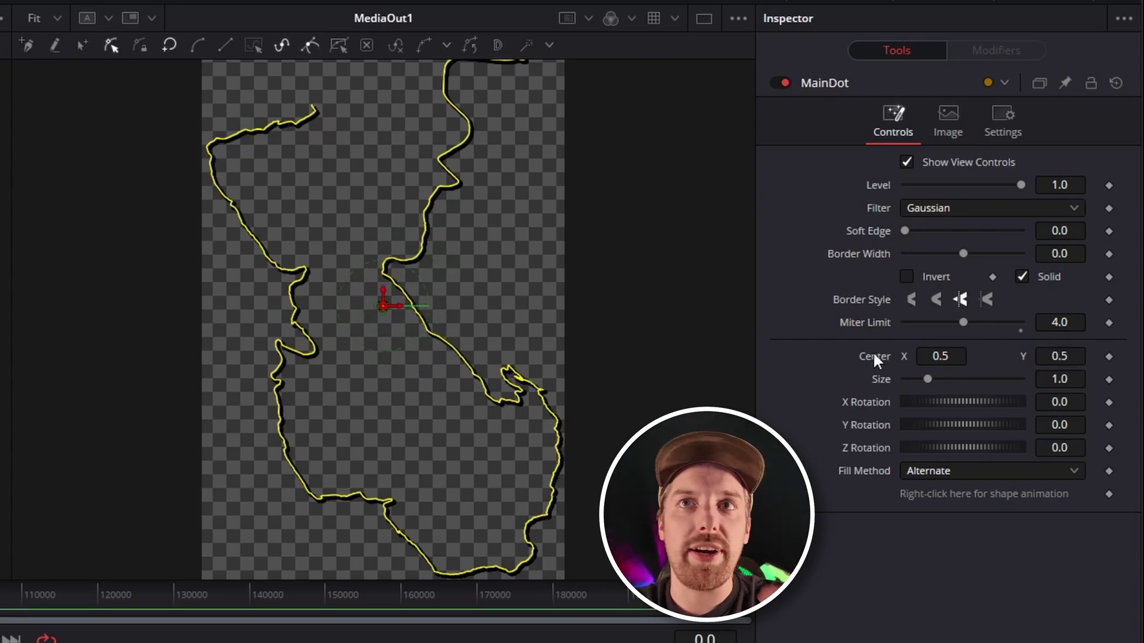
Step: Add a Path modifier to the MainDot center and connect the path's shape to the published MainPath polyline
right_click(872, 353)
left_click(926, 364)
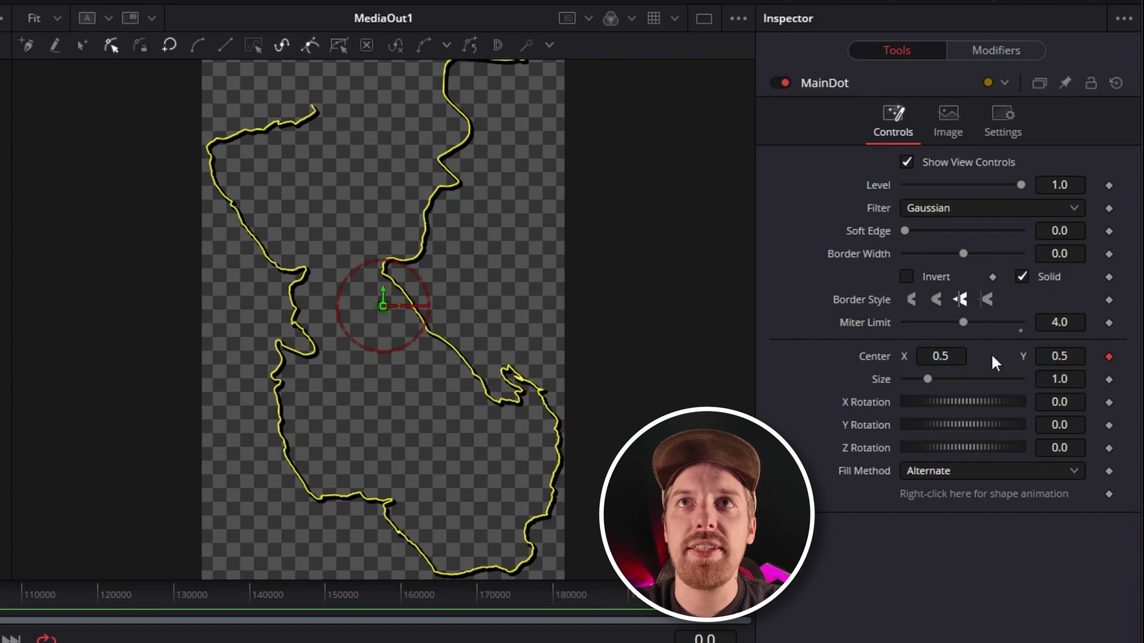
left_click(1003, 47)
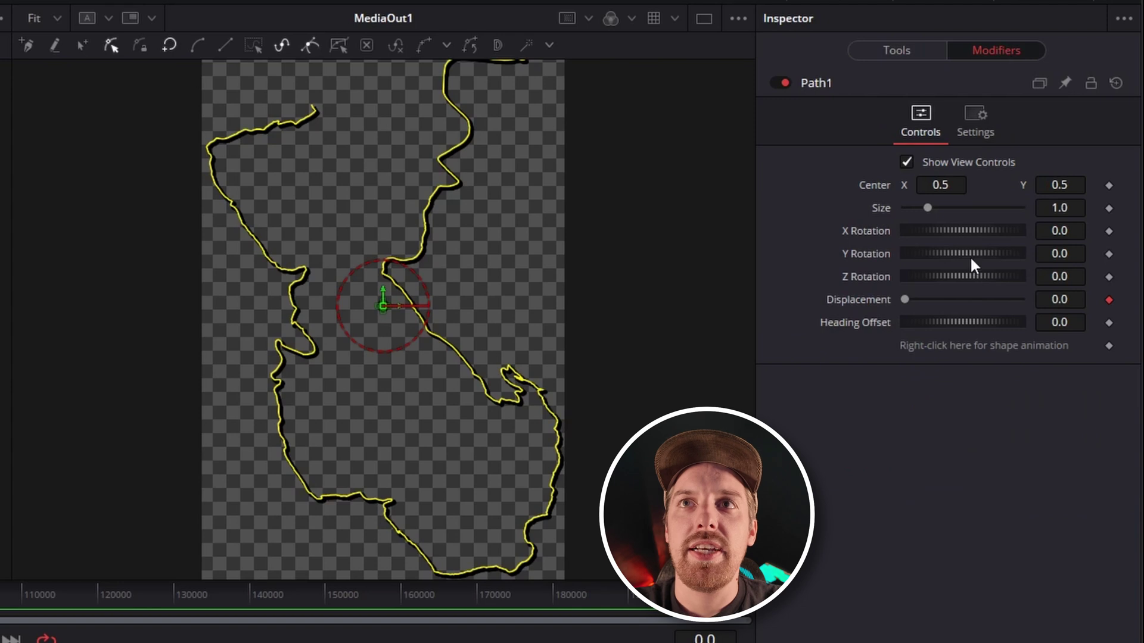
right_click(965, 347)
mouse_move(1023, 481)
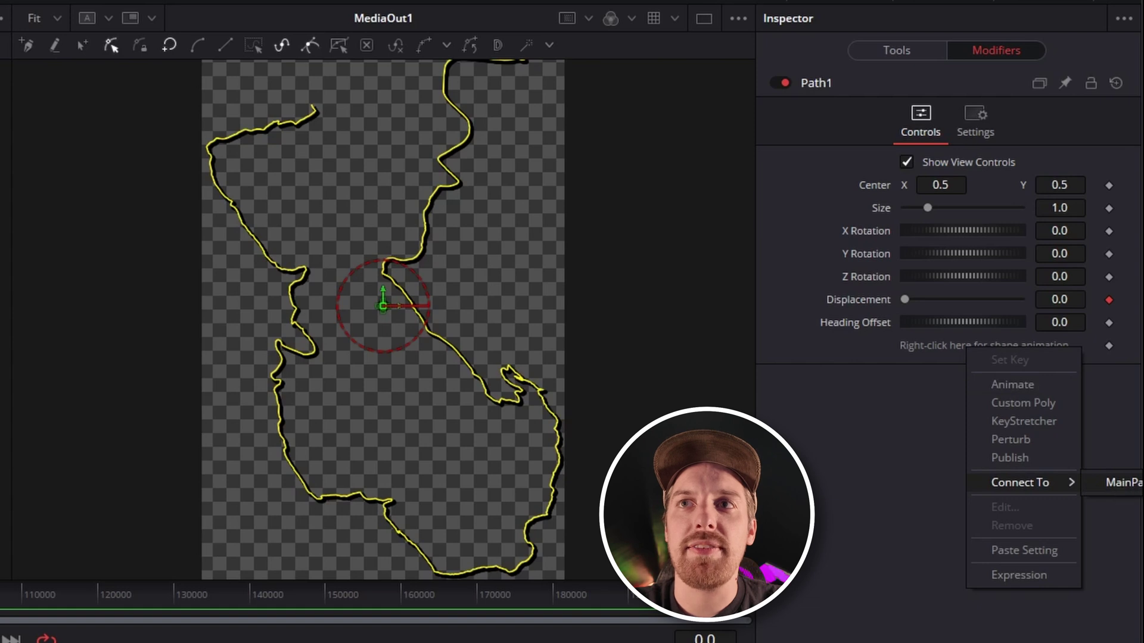
left_click(1125, 483)
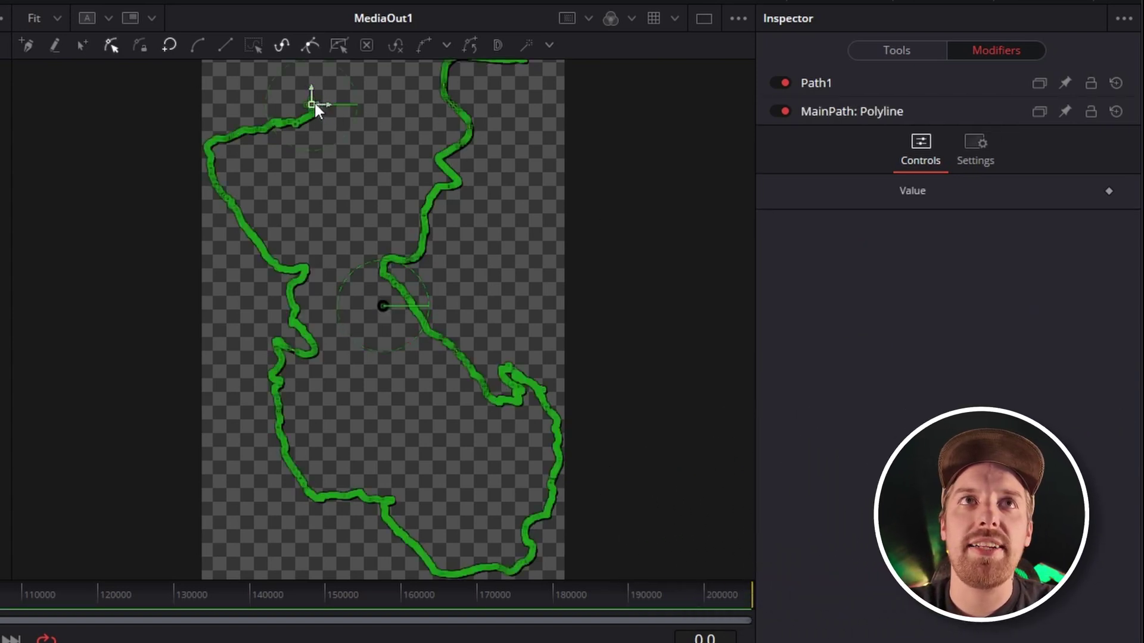
Step: Inspect the MainDot's position at the start of the route in the MediaOut1 viewer
scroll(327, 106, "up", 5)
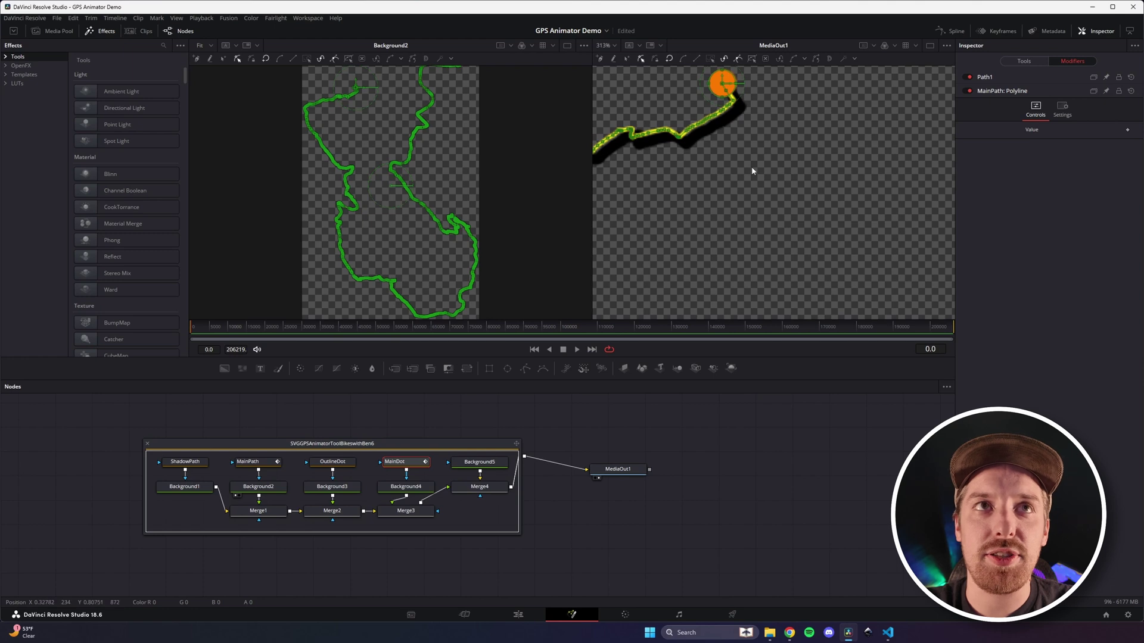
key("ctrl+f")
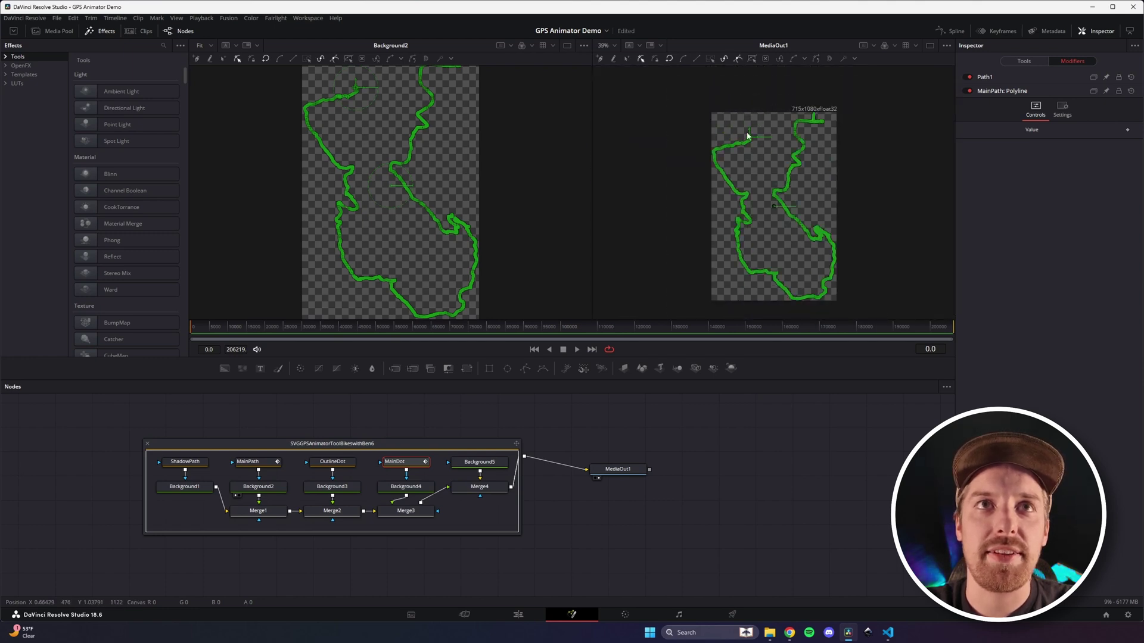
scroll(781, 191, "up", 5)
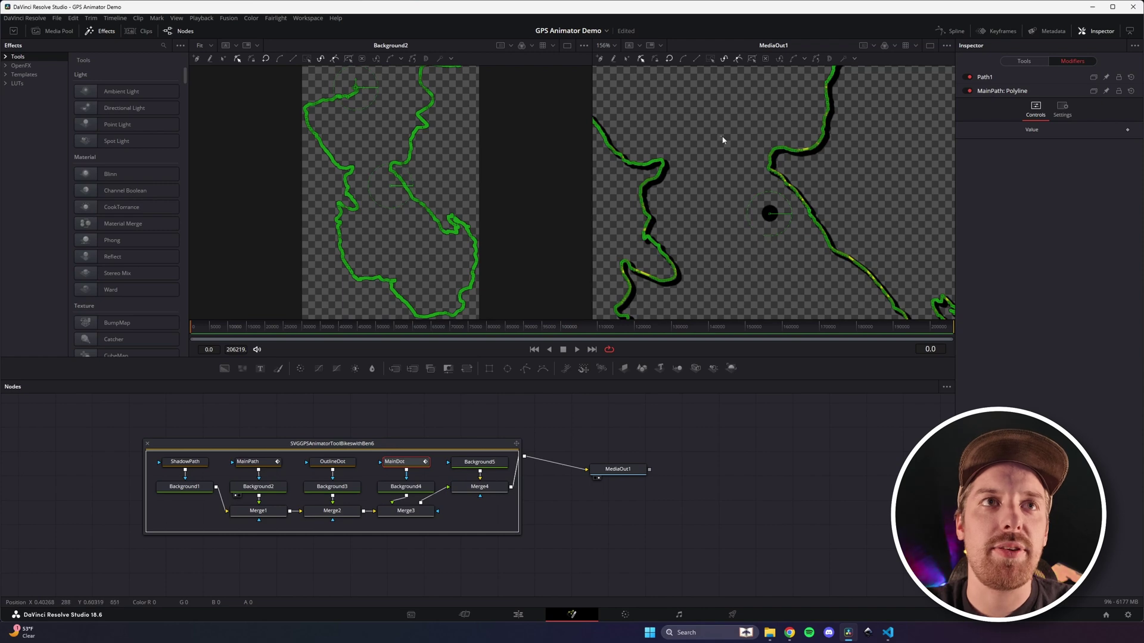
scroll(695, 181, "down", 2)
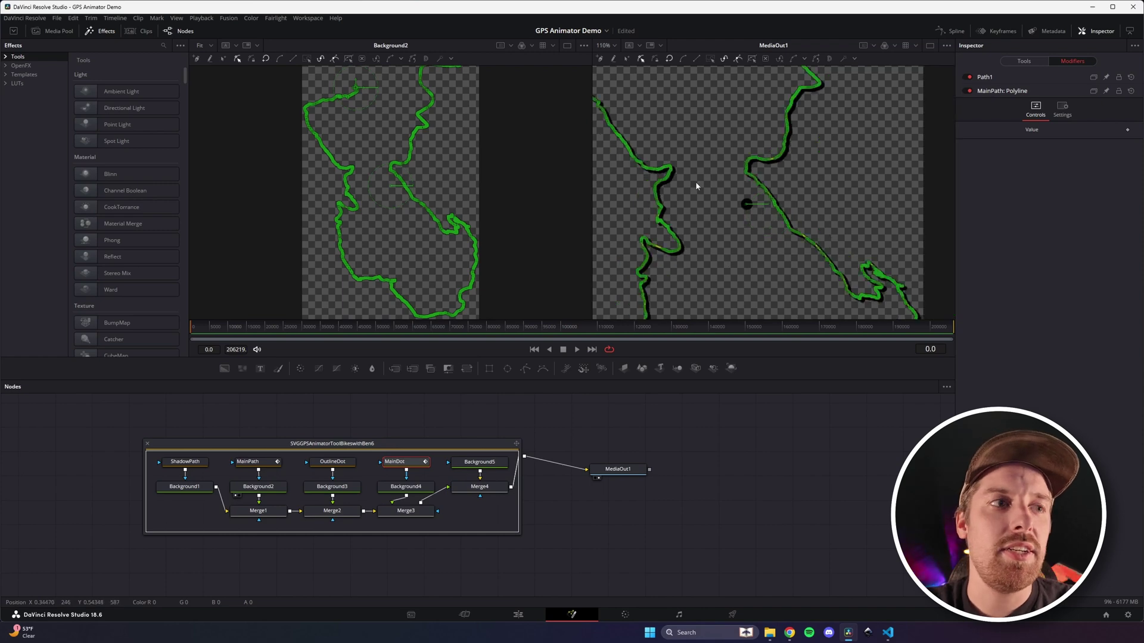
Step: Link the OutlineDot node's center to the main dot with the expression MainDot.Center and check the alignment of the two dots
left_click(337, 462)
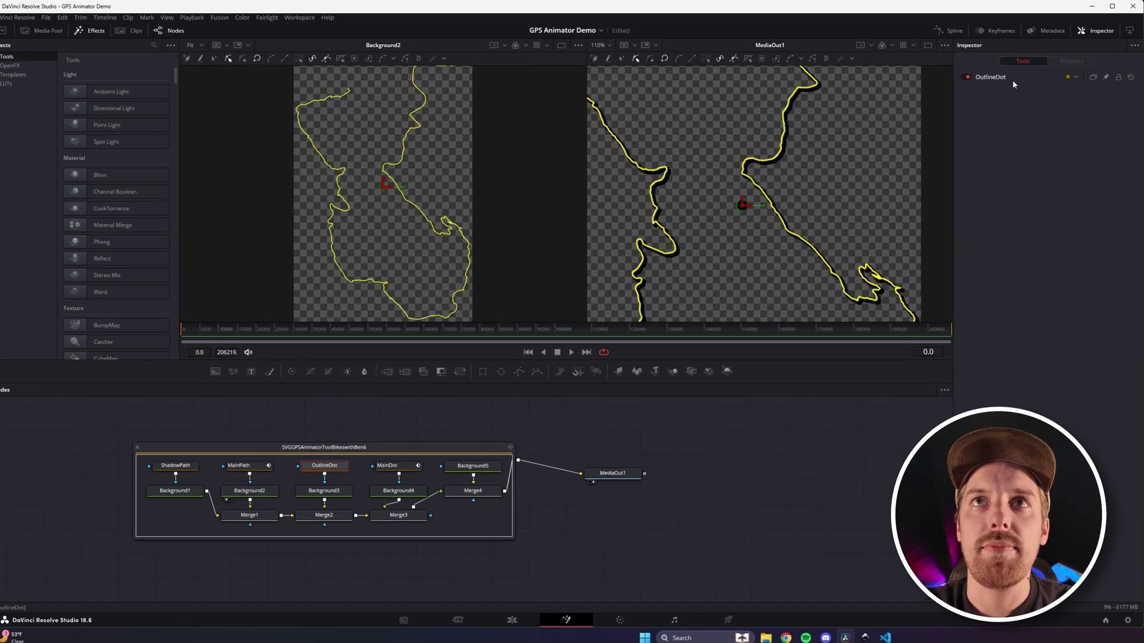
left_click(1013, 80)
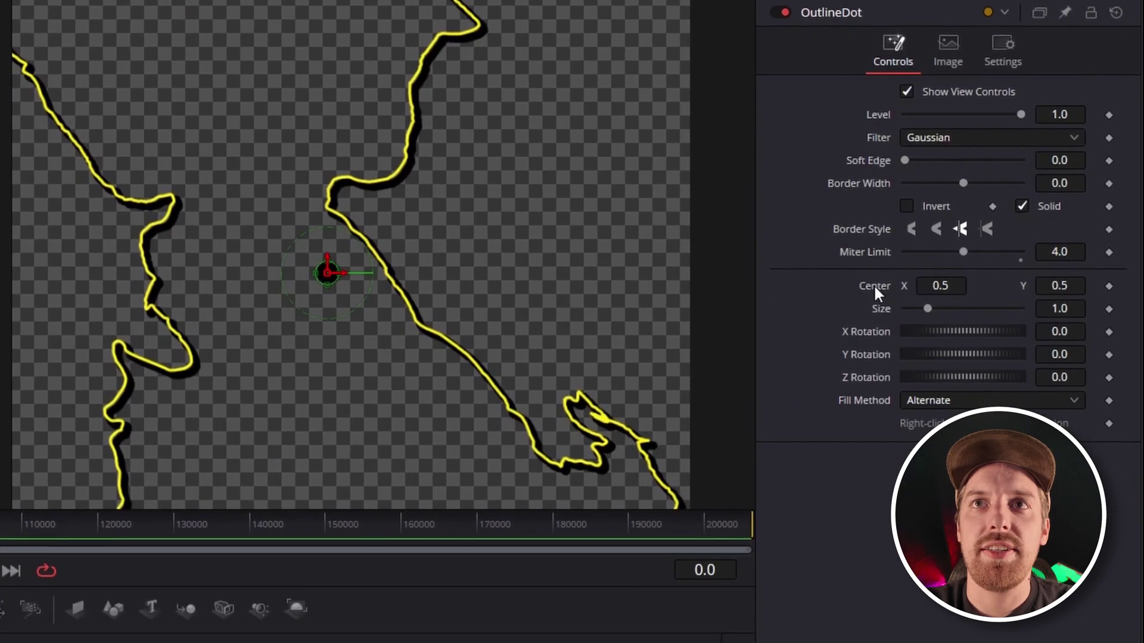
right_click(876, 357)
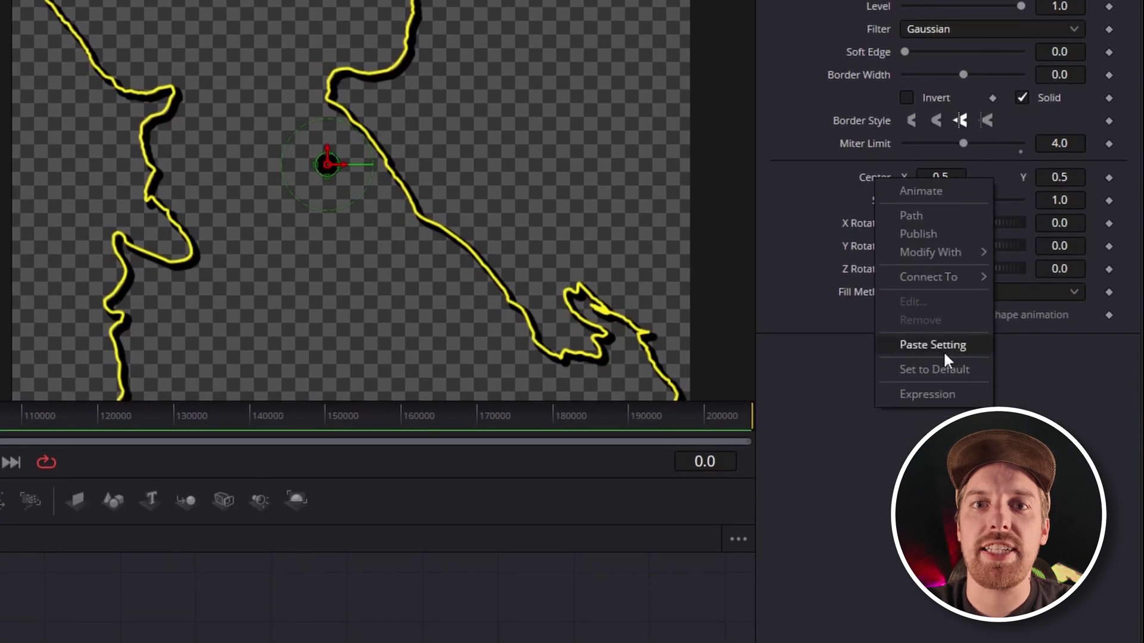
left_click(940, 423)
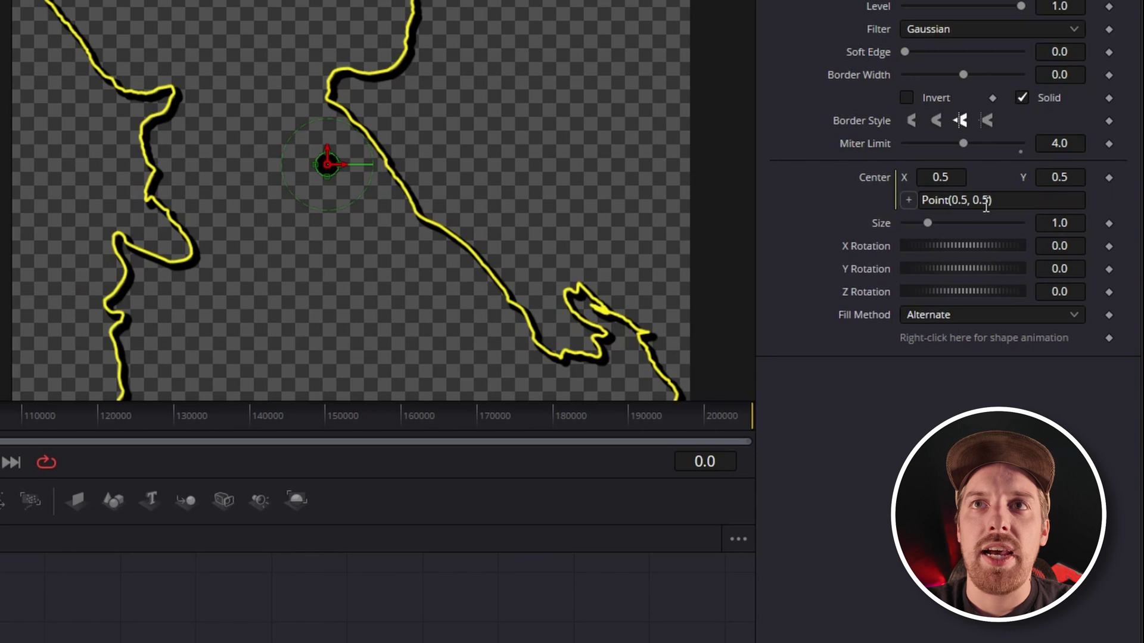
left_click_drag(1007, 202, 926, 199)
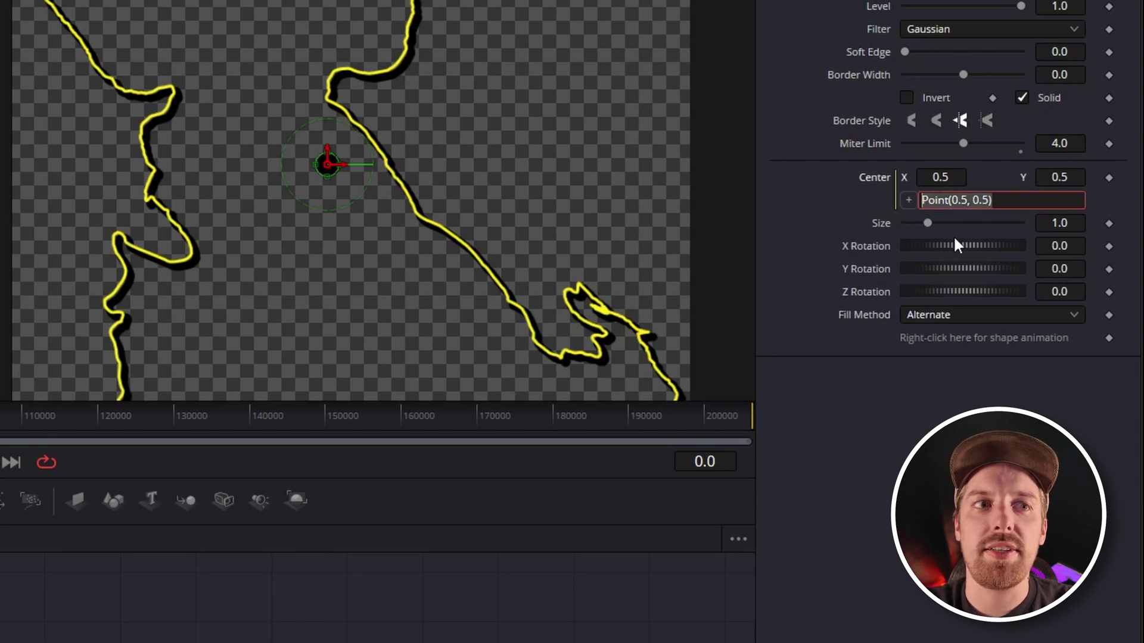
type("Ma")
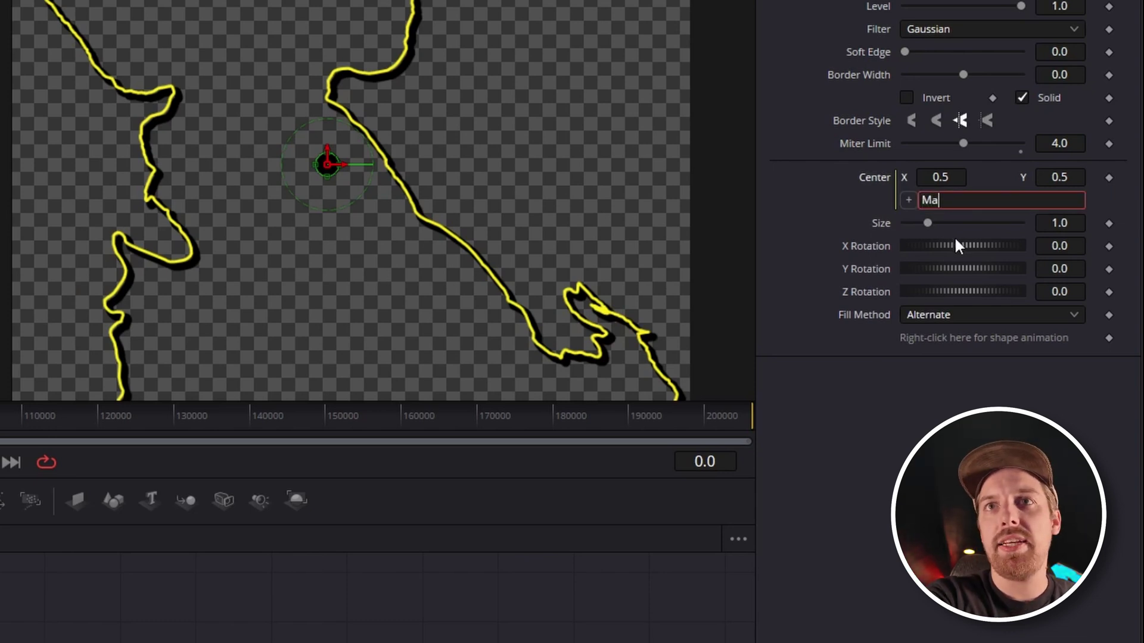
type("inDot.Center")
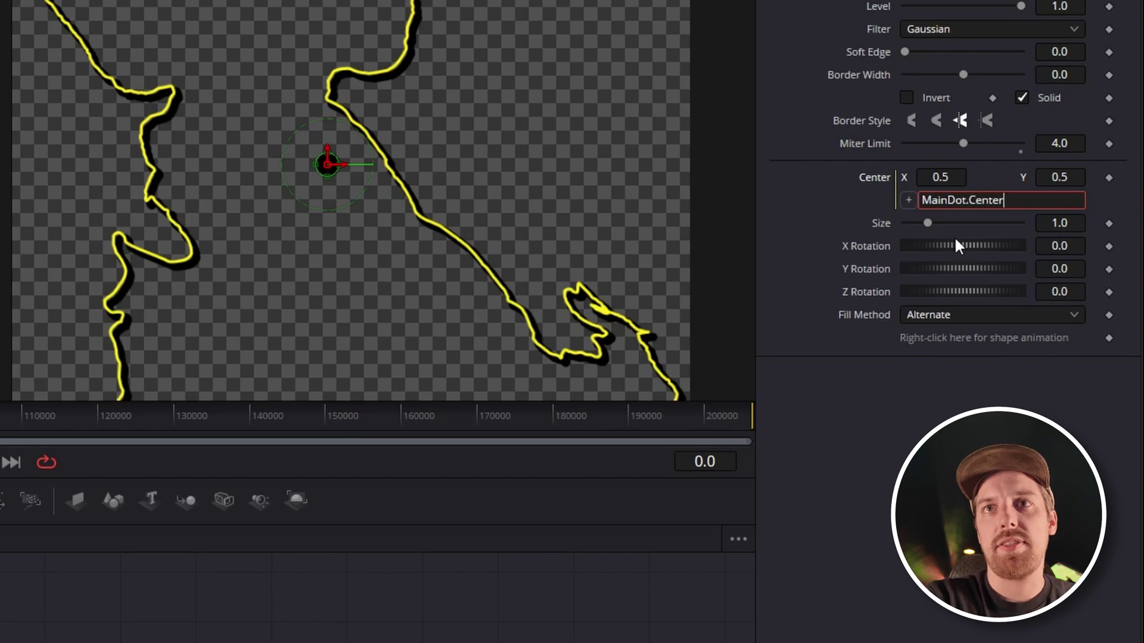
key("Tab")
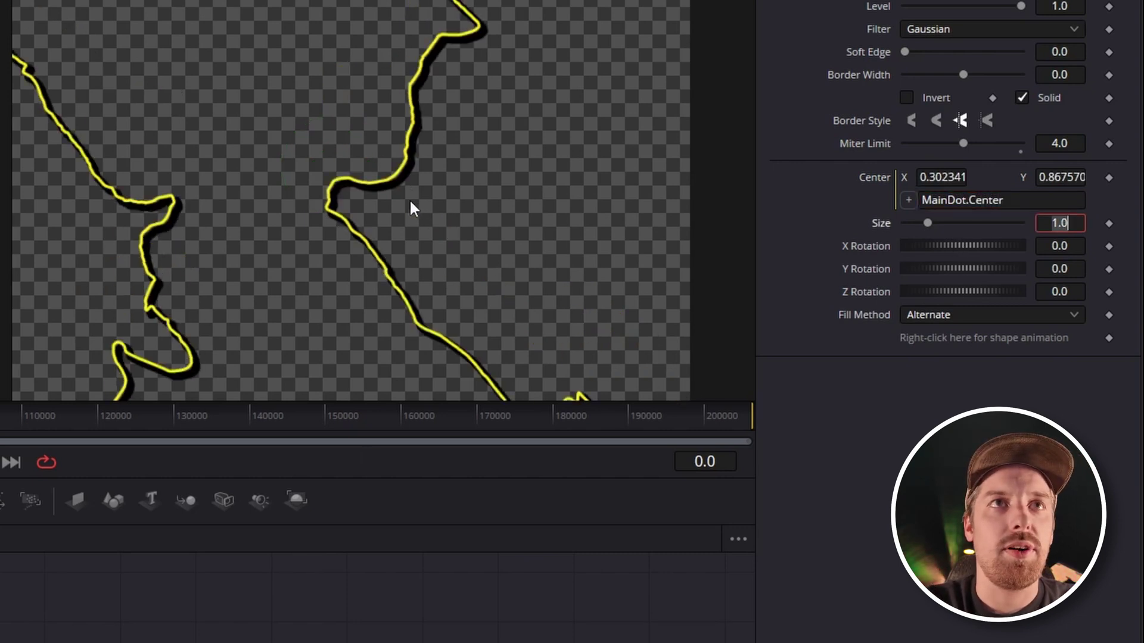
scroll(178, 89, "up", 5)
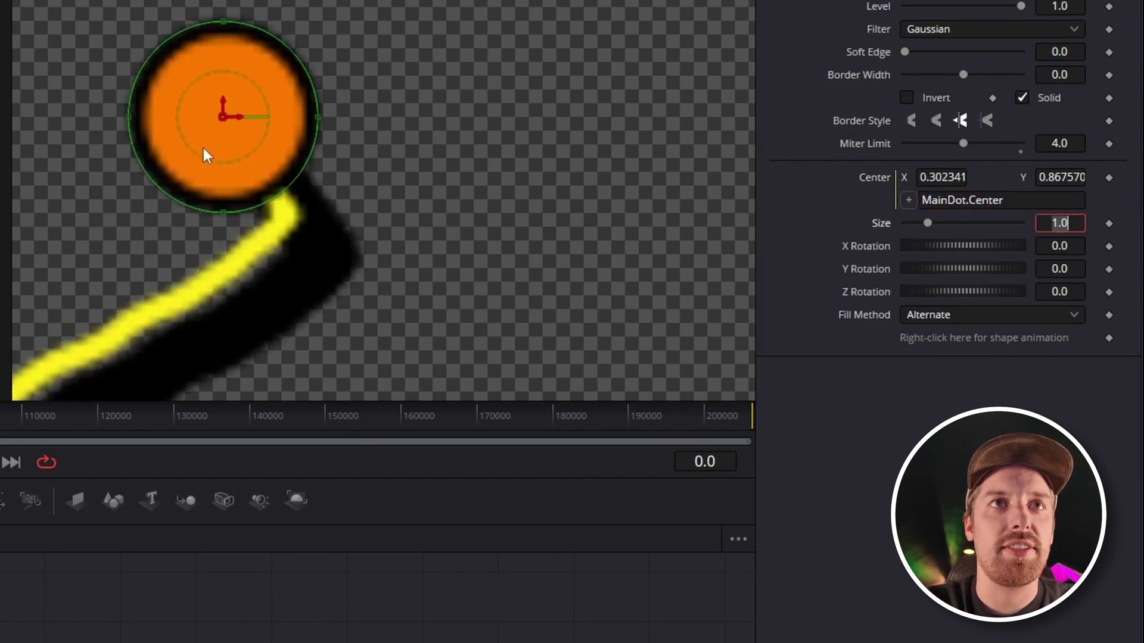
scroll(336, 131, "down", 5)
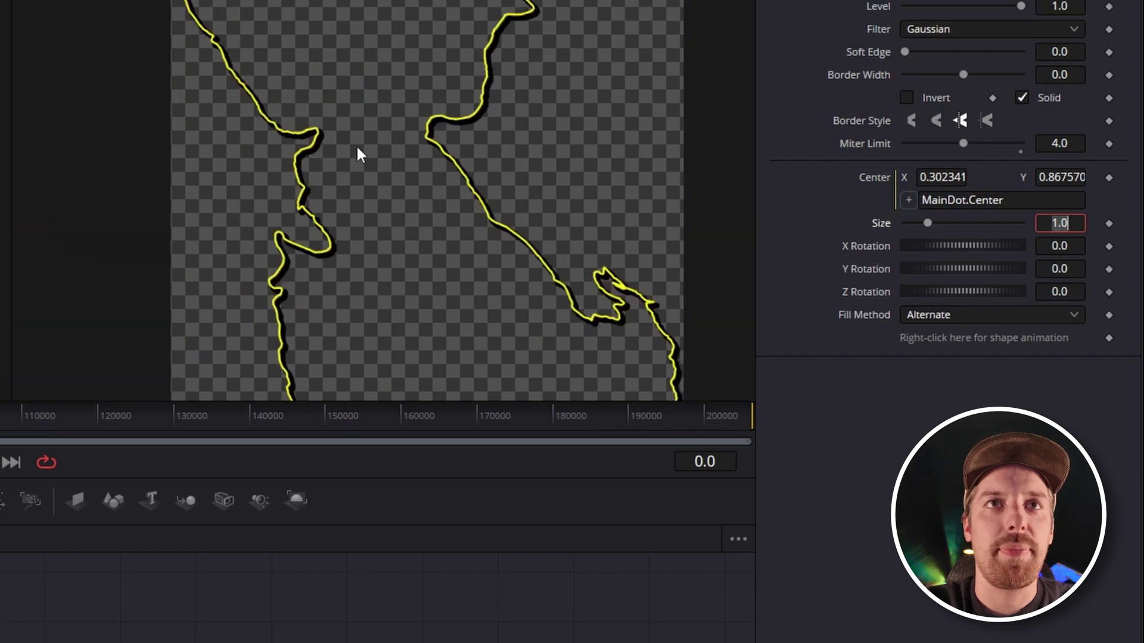
scroll(522, 191, "down", 3)
scroll(483, 161, "down", 2)
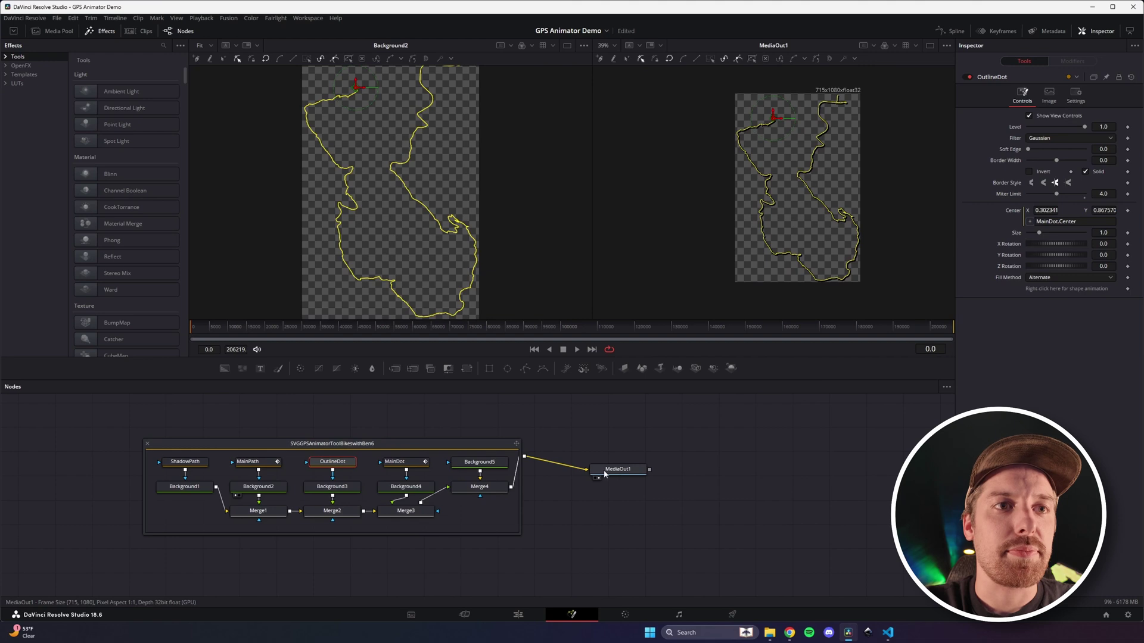
Step: Display the Displacement curve of the MainDot center's Path1 in the Spline editor and fit it to the view
left_click(624, 462)
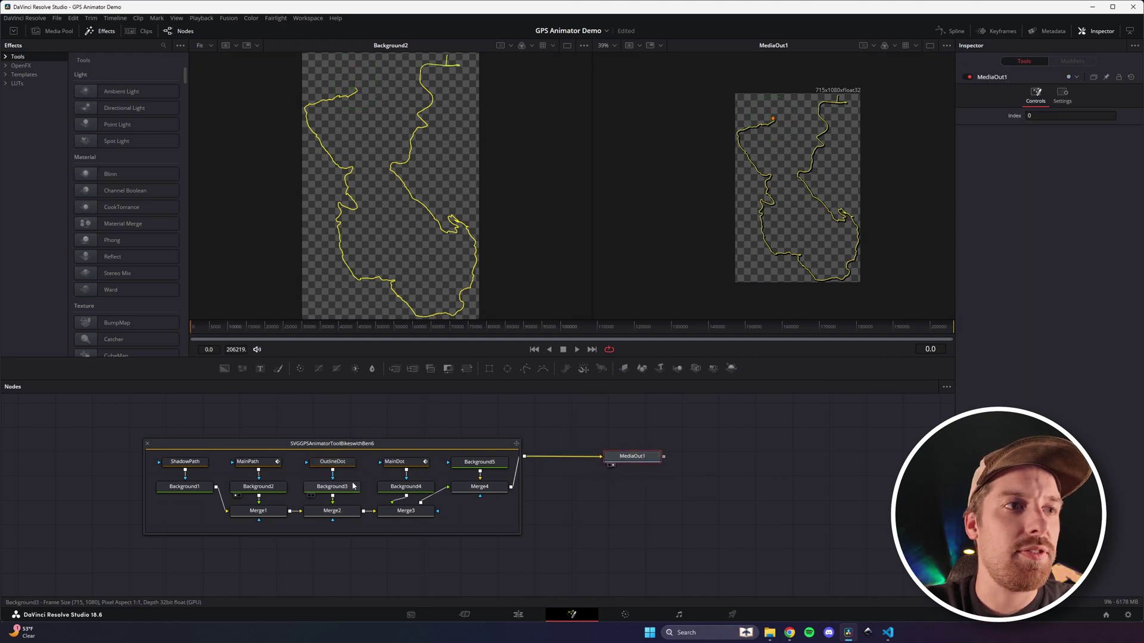
left_click(397, 463)
left_click(950, 30)
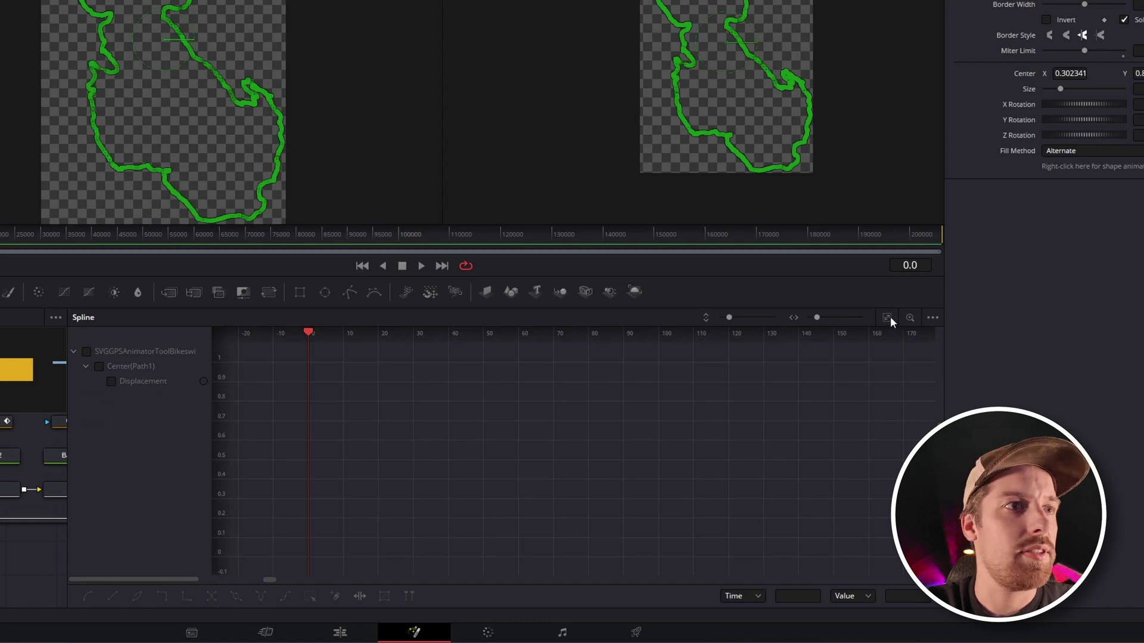
left_click(89, 353)
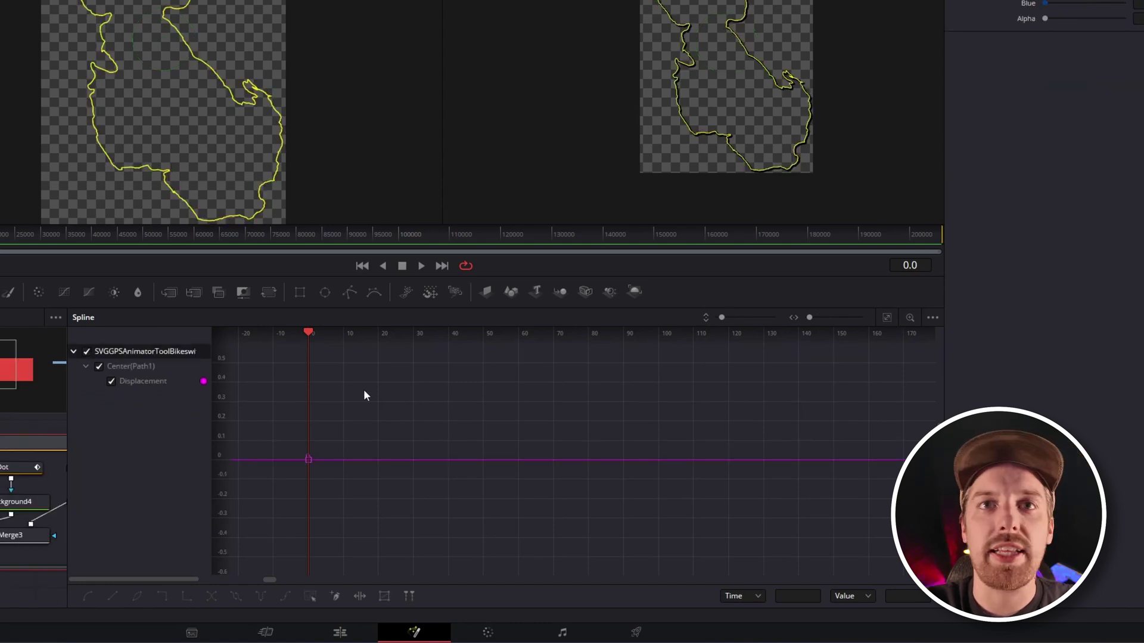
left_click(886, 318)
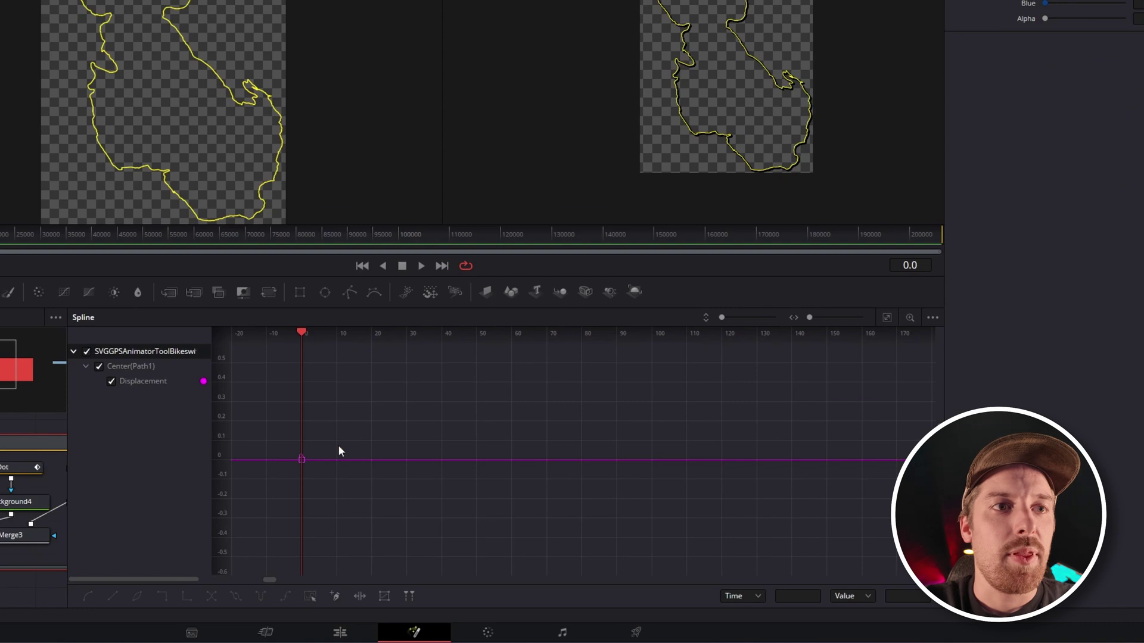
Step: Import "SPL - Duration 00-57-17-00 - GPS Animator Tool - Bikes with Ben (7).spl" from Downloads into the Displacement spline and fit the curve to the view
right_click(385, 462)
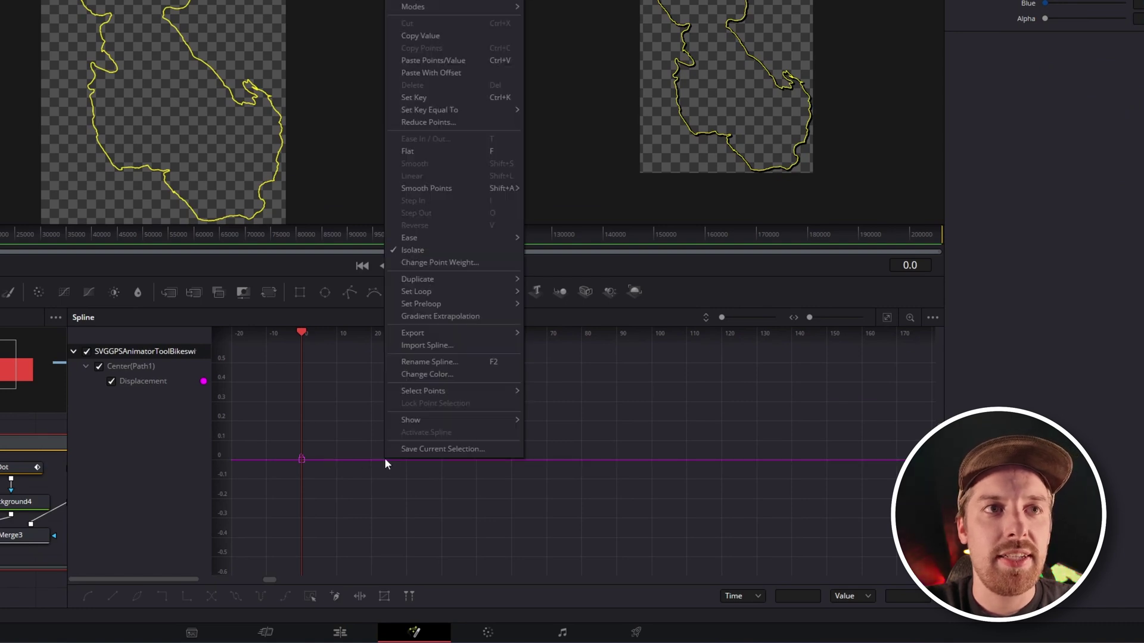
left_click(453, 347)
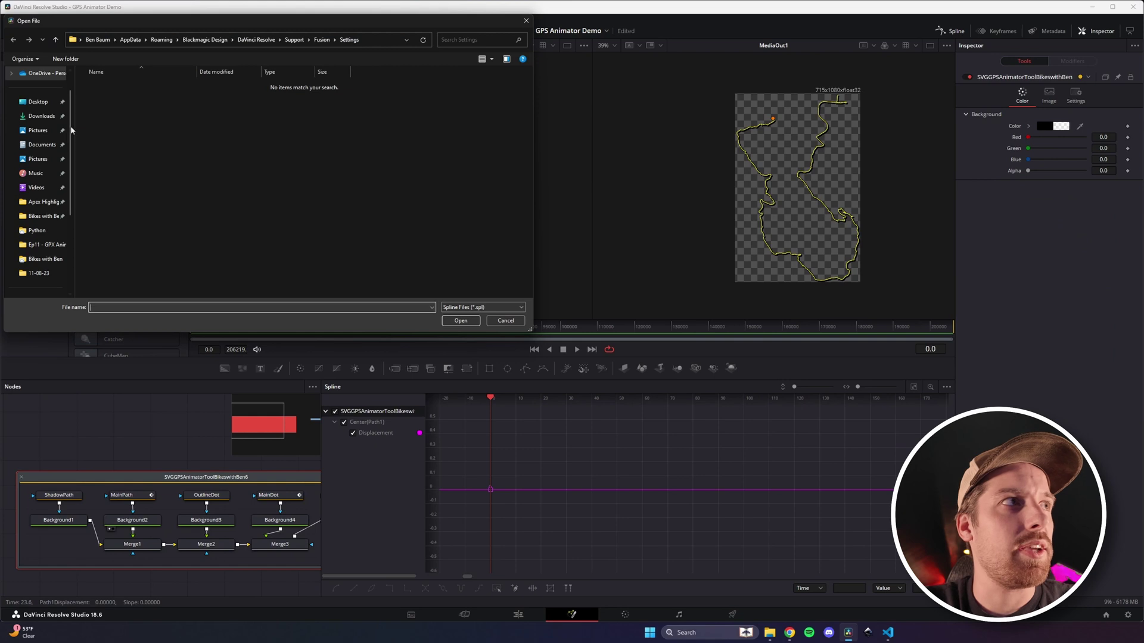
left_click(42, 116)
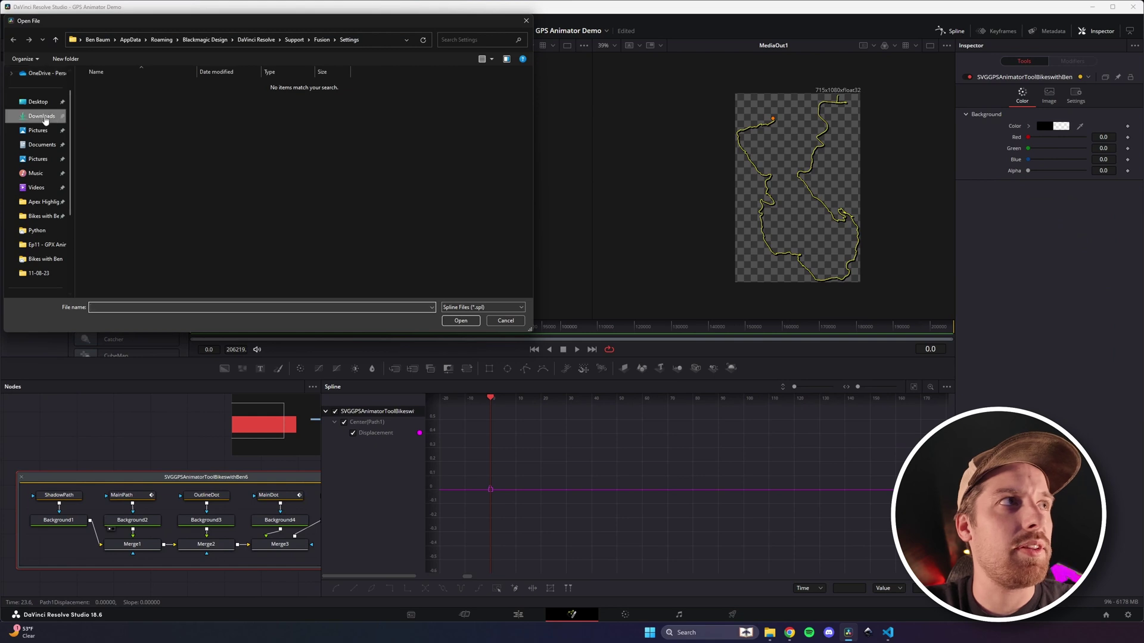
left_click(191, 99)
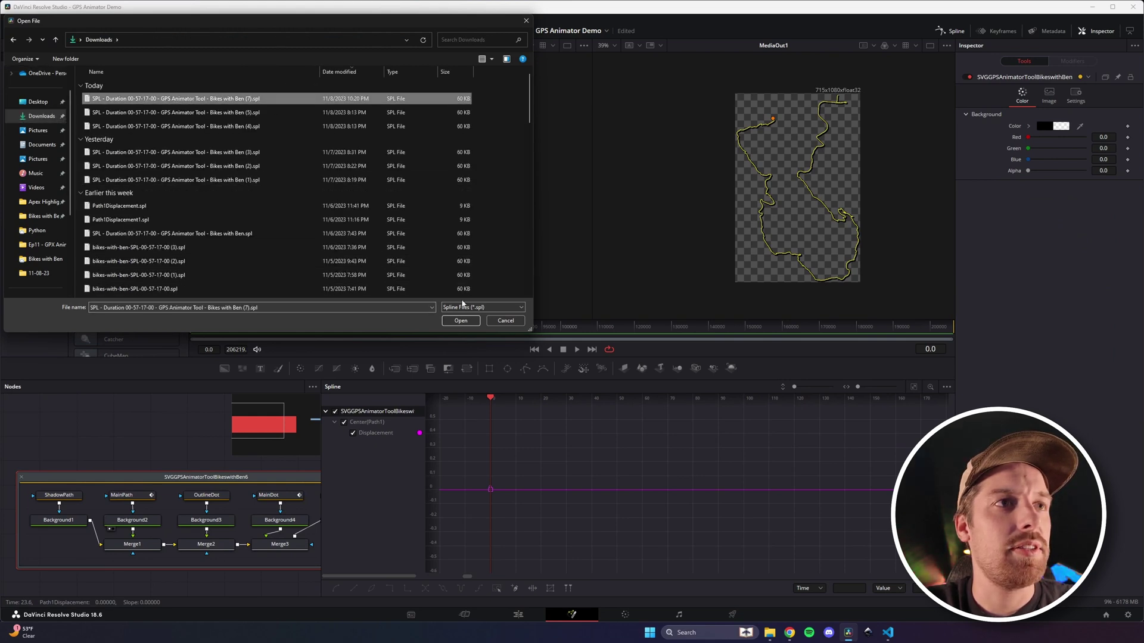
left_click(461, 320)
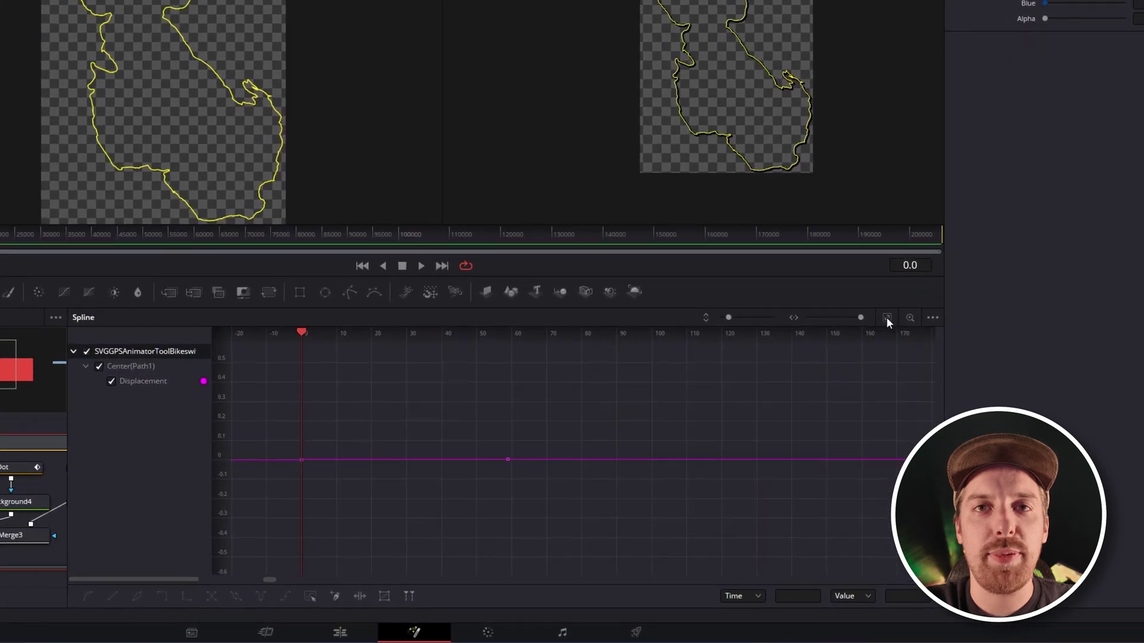
left_click(887, 318)
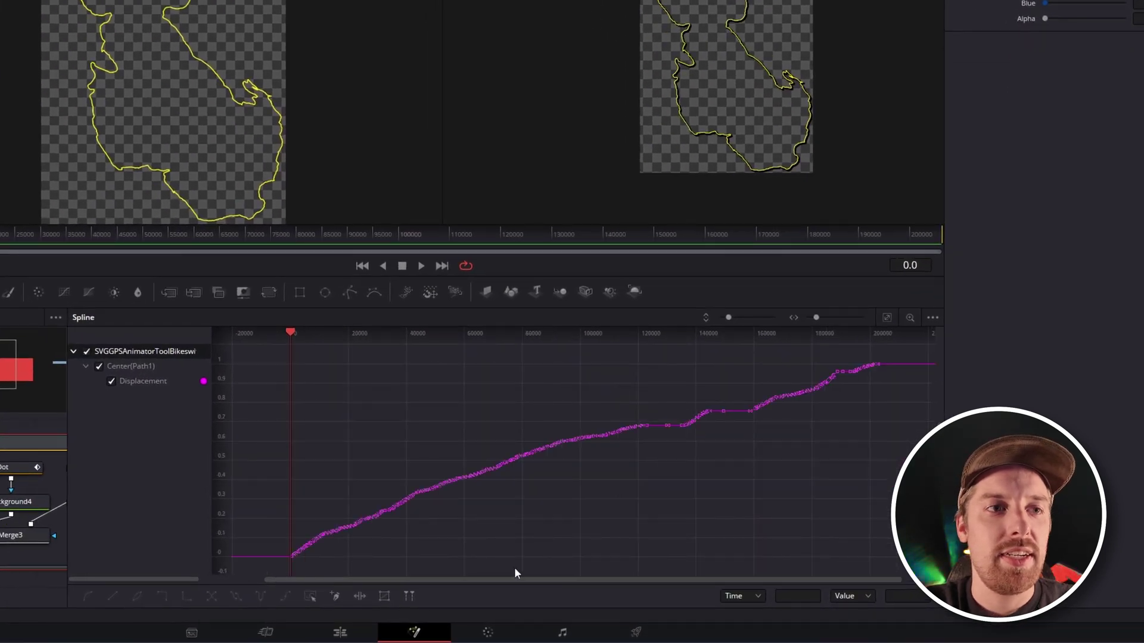
Step: Scrub the playhead along the Displacement curve, including its flat sections, to check how the dot travels along the route
left_click_drag(416, 581, 463, 578)
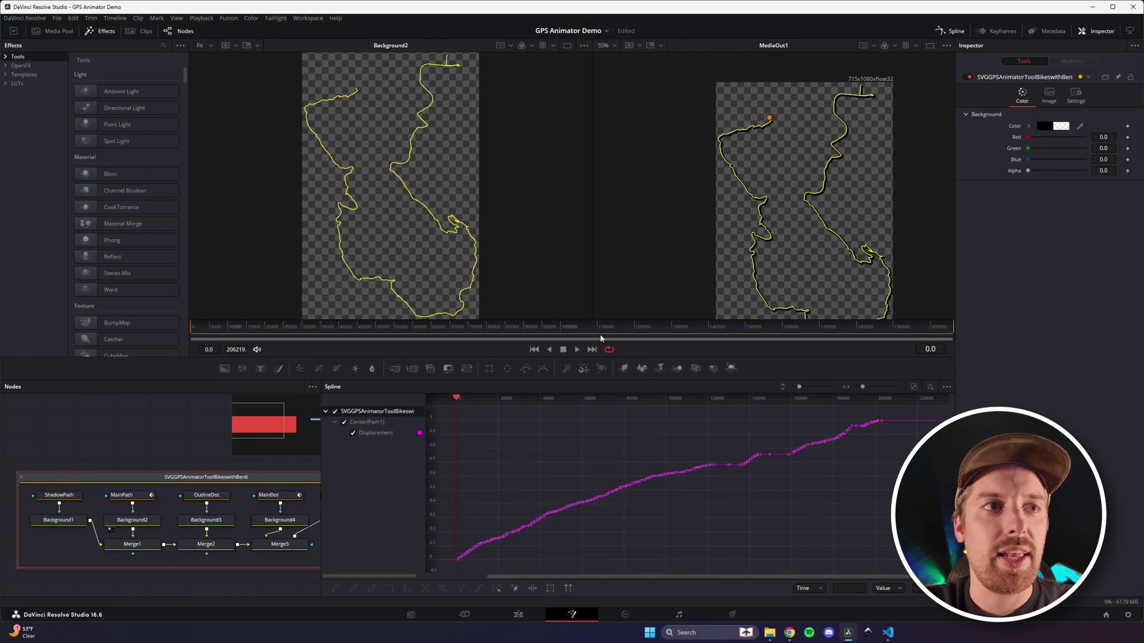
left_click_drag(459, 400, 514, 397)
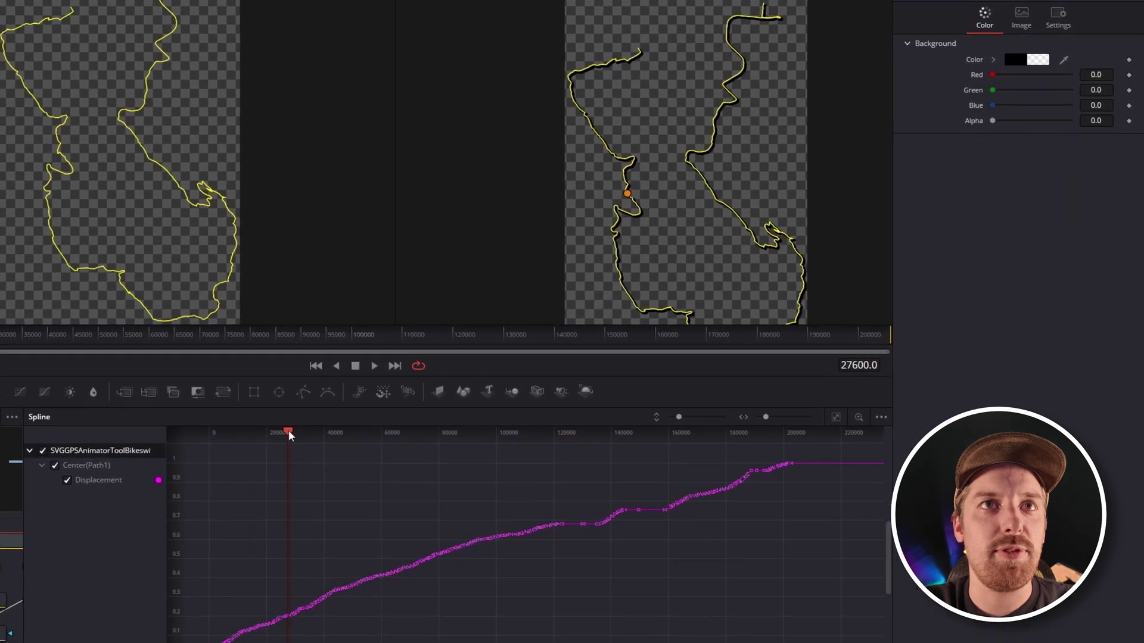
left_click_drag(288, 430, 360, 443)
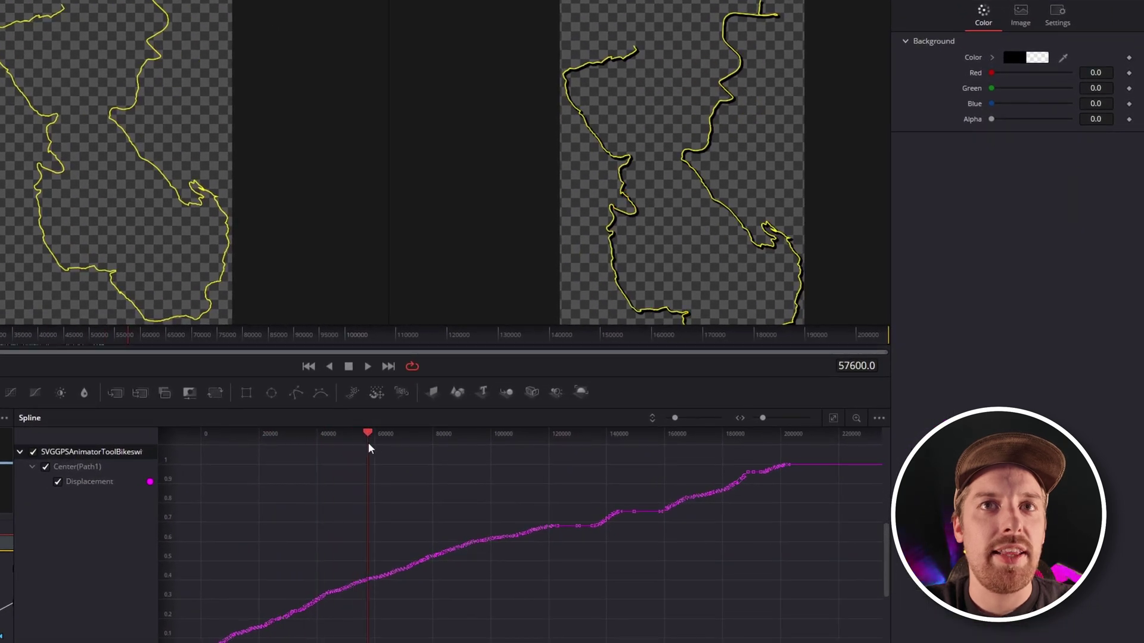
left_click_drag(470, 453, 577, 469)
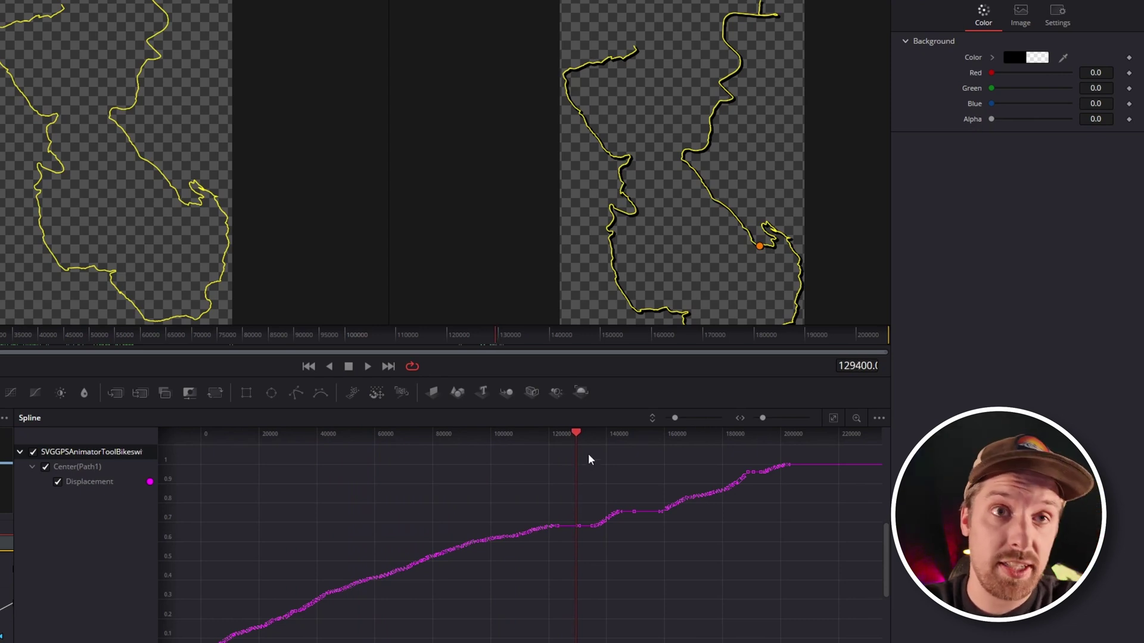
left_click_drag(578, 434, 620, 435)
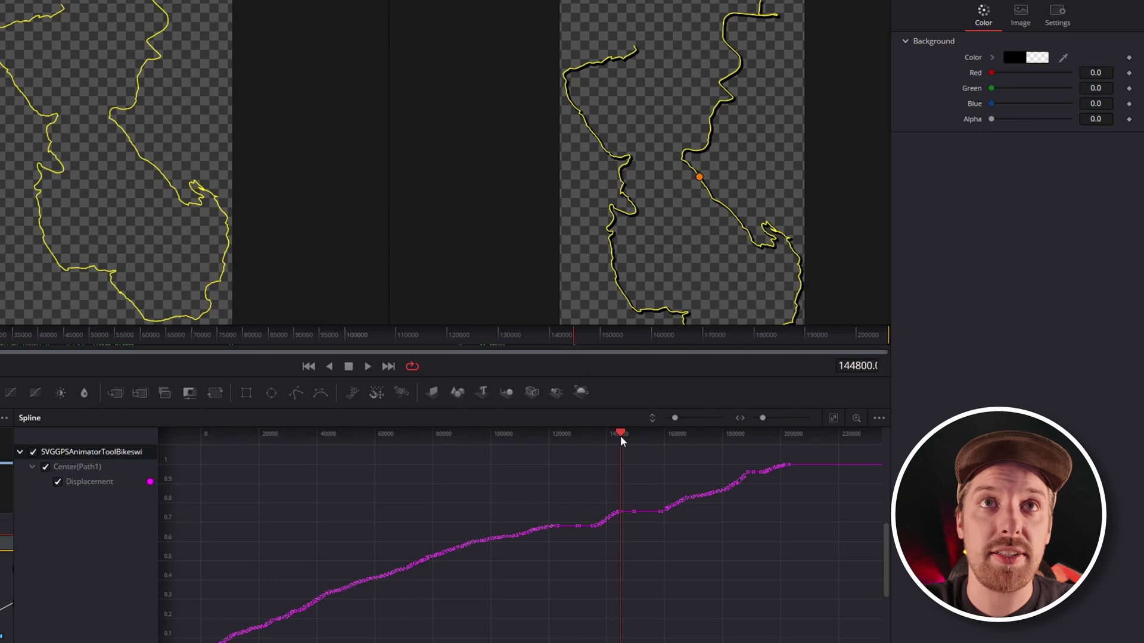
mouse_move(621, 434)
left_mouse_down()
mouse_move(591, 435)
mouse_move(638, 434)
left_mouse_up()
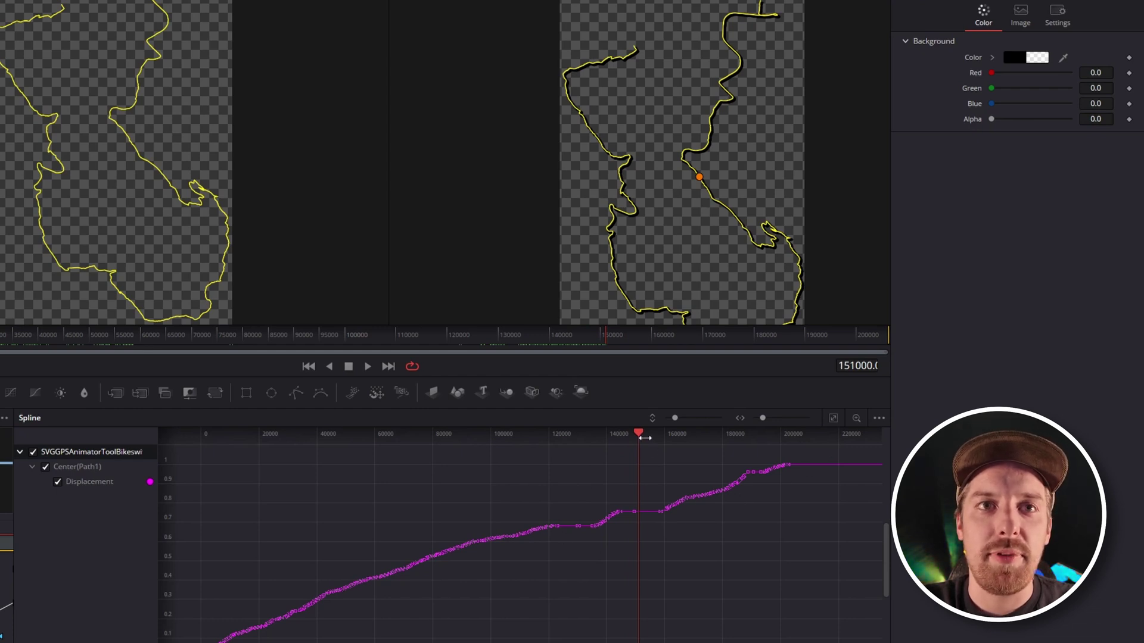
left_click_drag(641, 431, 662, 431)
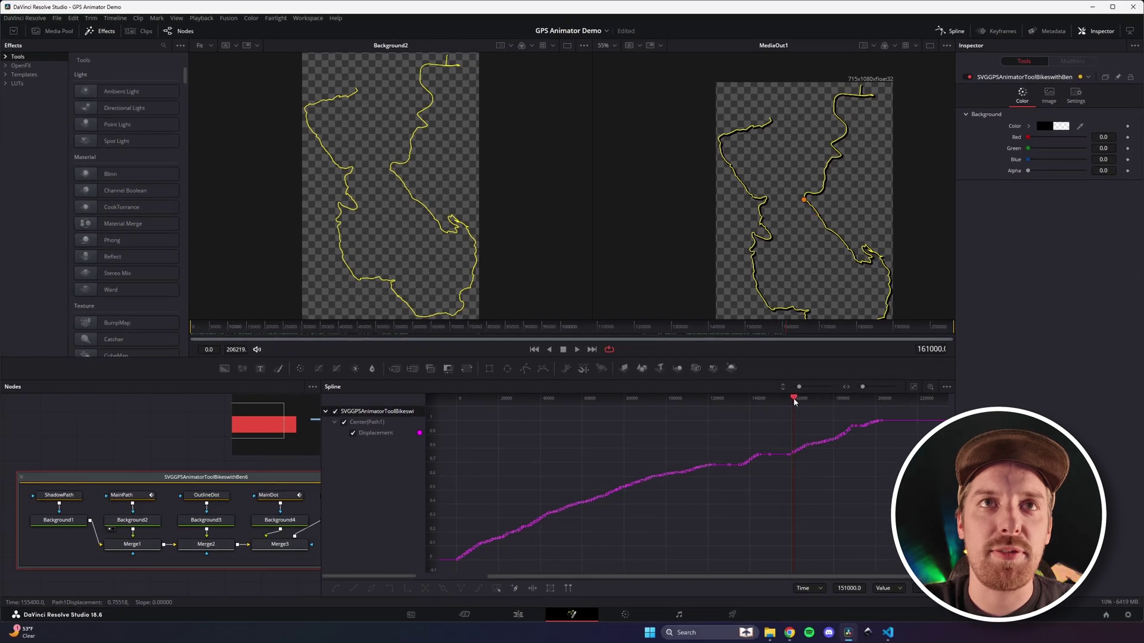
left_click_drag(794, 402, 899, 402)
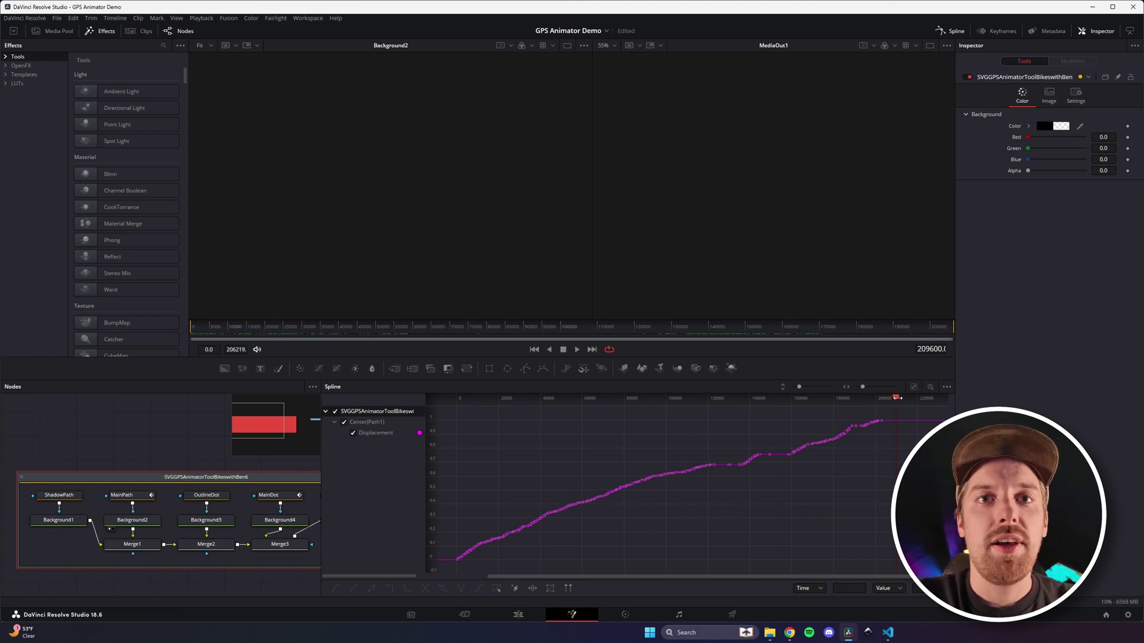
left_click(843, 398)
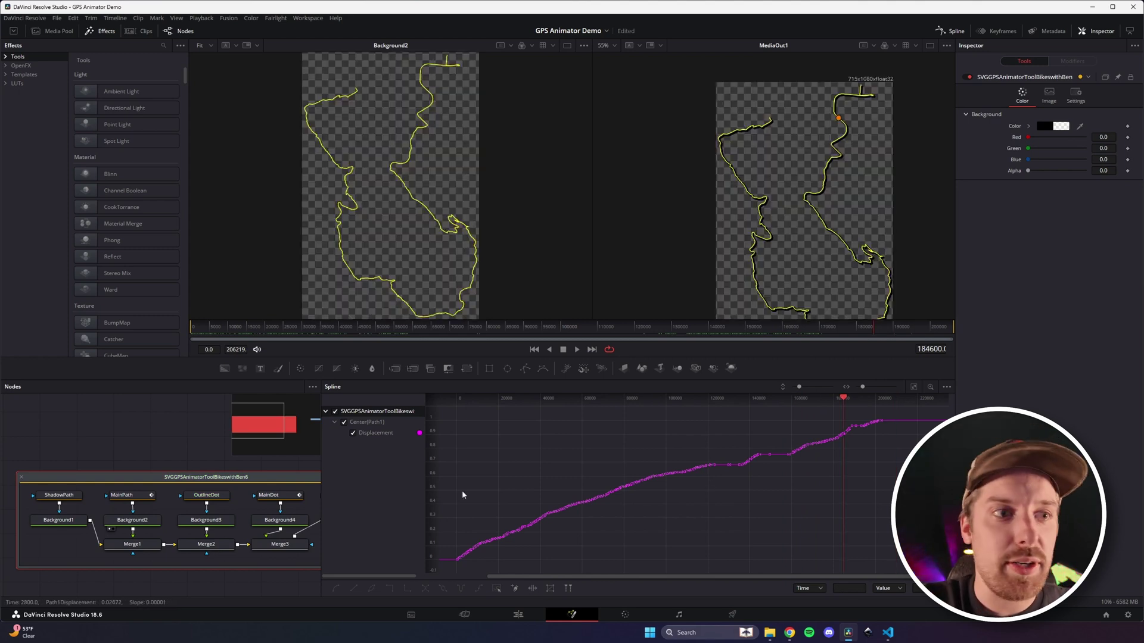
Step: Return to the Edit page showing Timeline 1
left_click(527, 617)
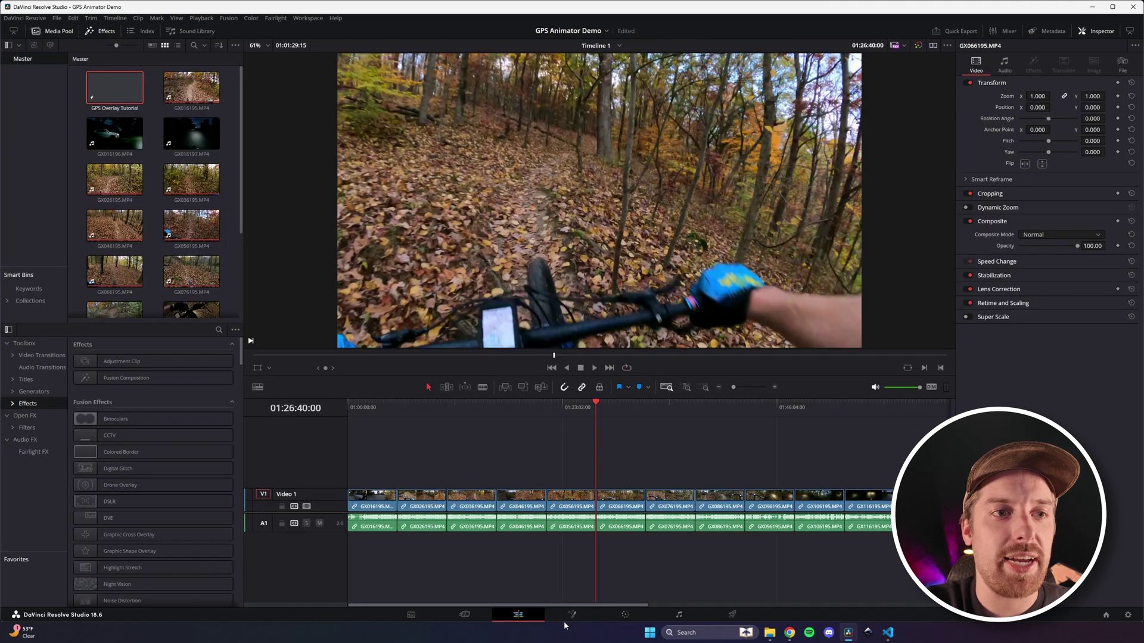
Step: Place the GPS Overlay Tutorial composition on a new video track above the bike footage in Timeline 1
left_click(565, 617)
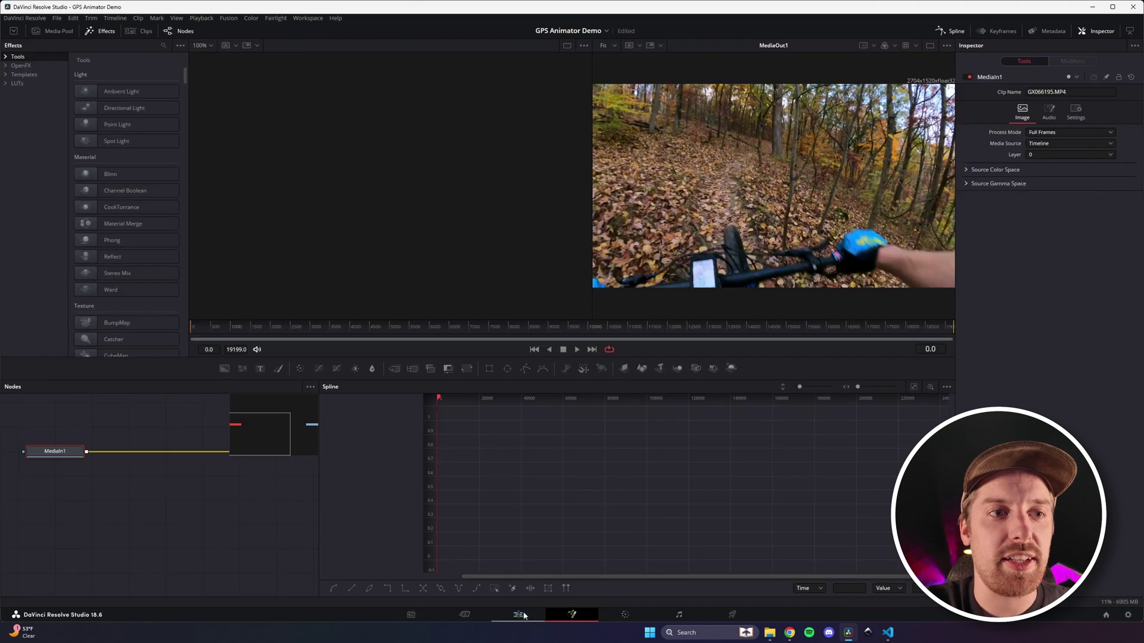
left_click(523, 615)
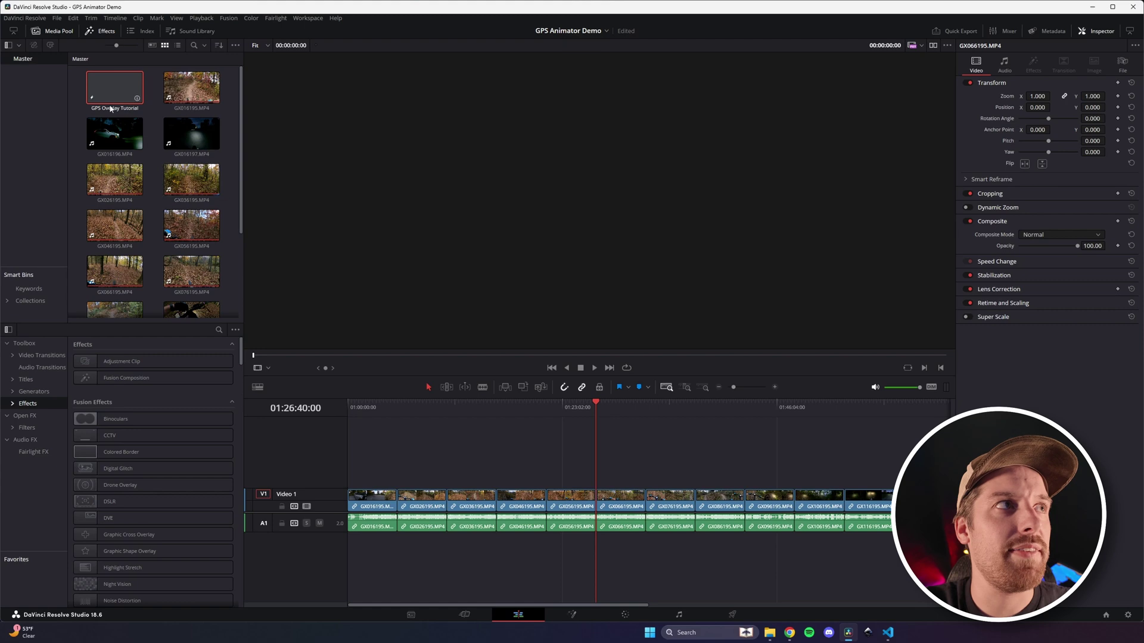
mouse_move(123, 90)
left_click_drag(123, 90, 412, 480)
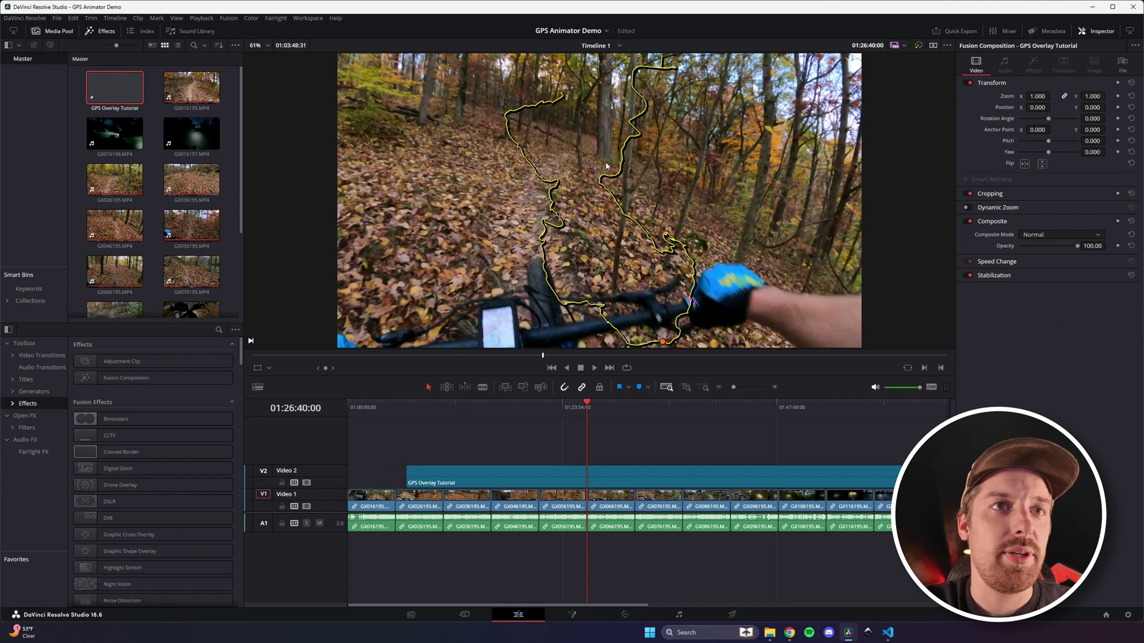
Step: Scale the GPS overlay to a zoom of 0.500 and move it to position X -1951, Y 218
left_click(492, 410)
key("Down")
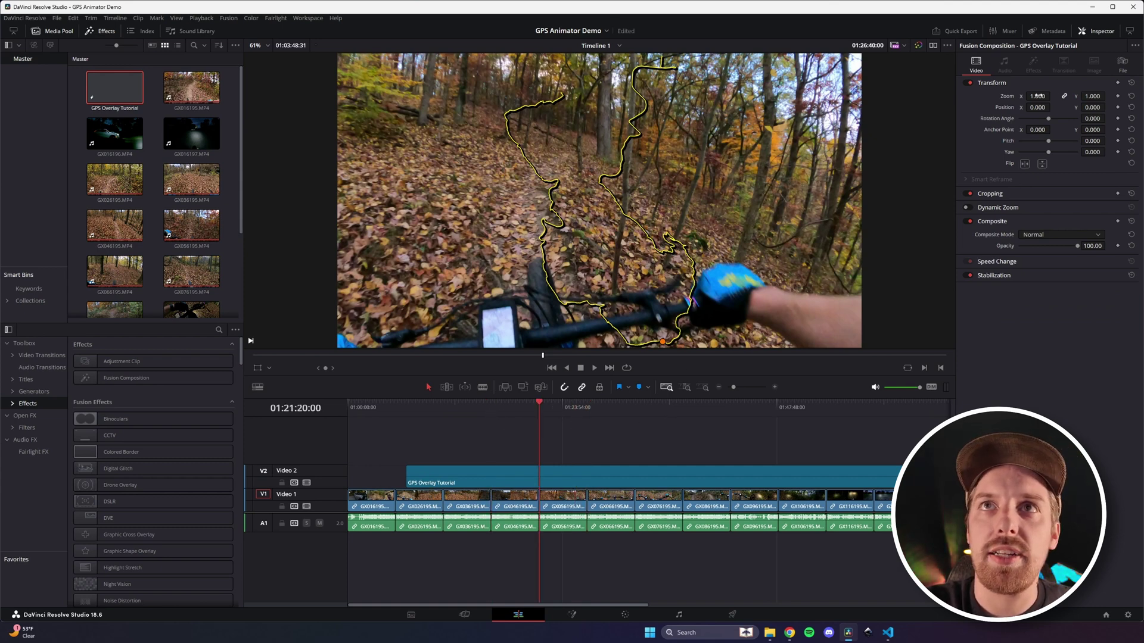
left_click_drag(1053, 95, 1092, 108)
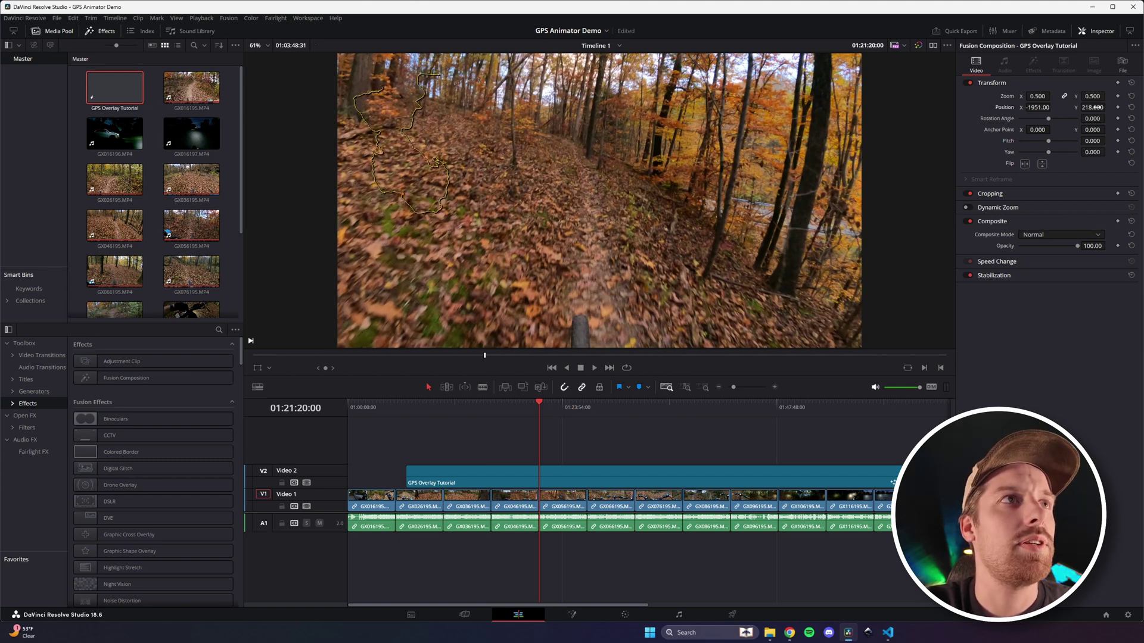
Step: Find the start of the ride in the footage and add a timeline marker at 01:08:57:41
left_click(415, 409)
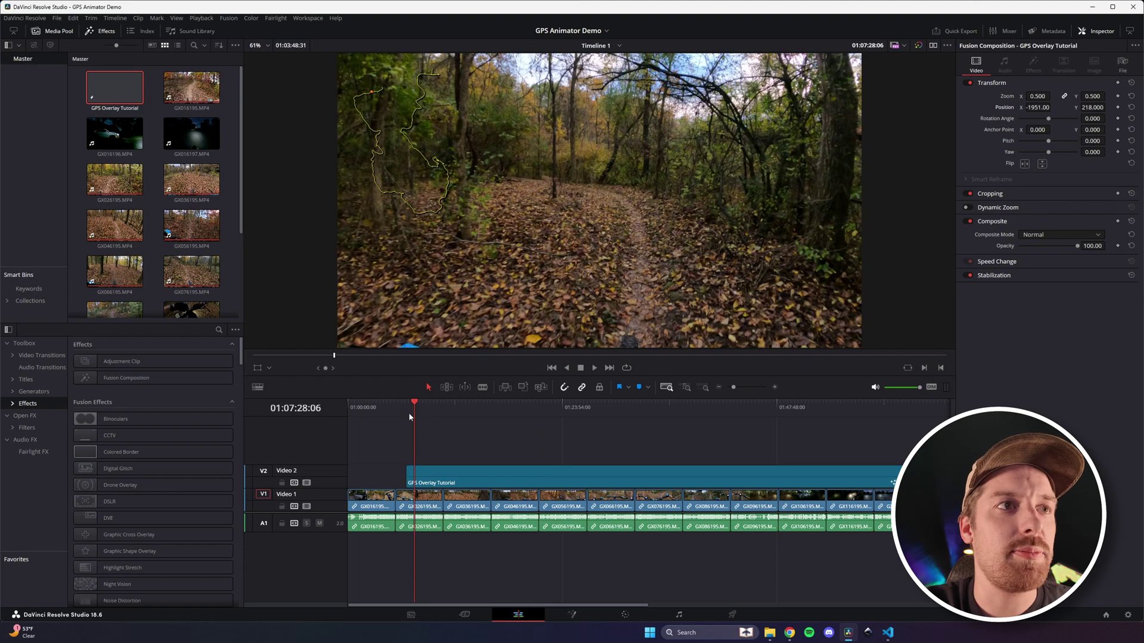
left_click_drag(410, 403, 426, 403)
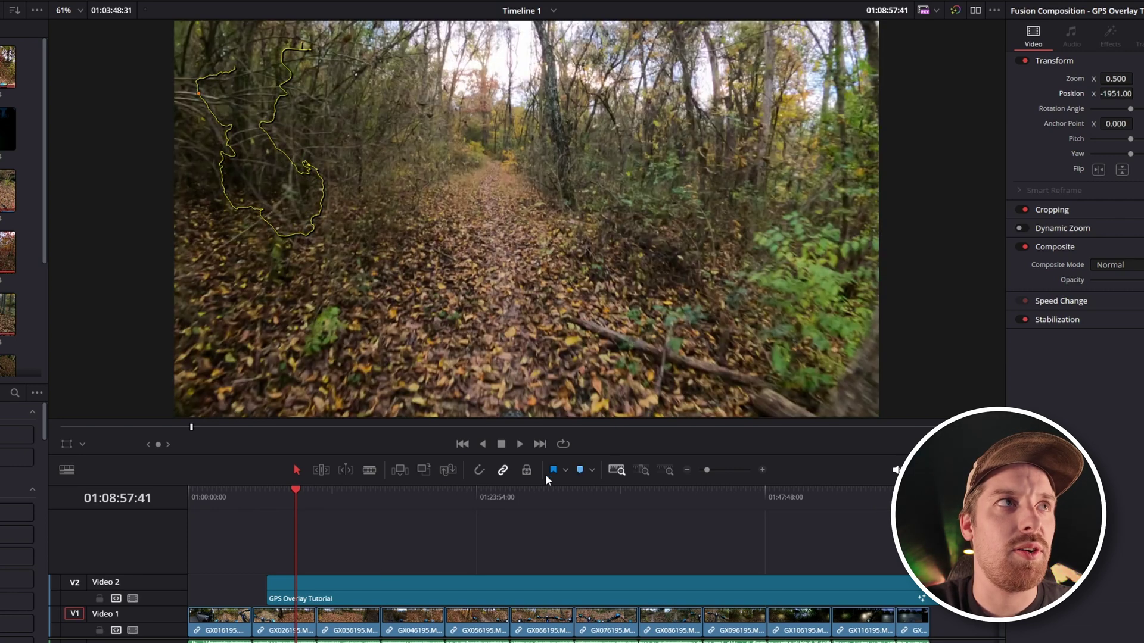
left_click(547, 474)
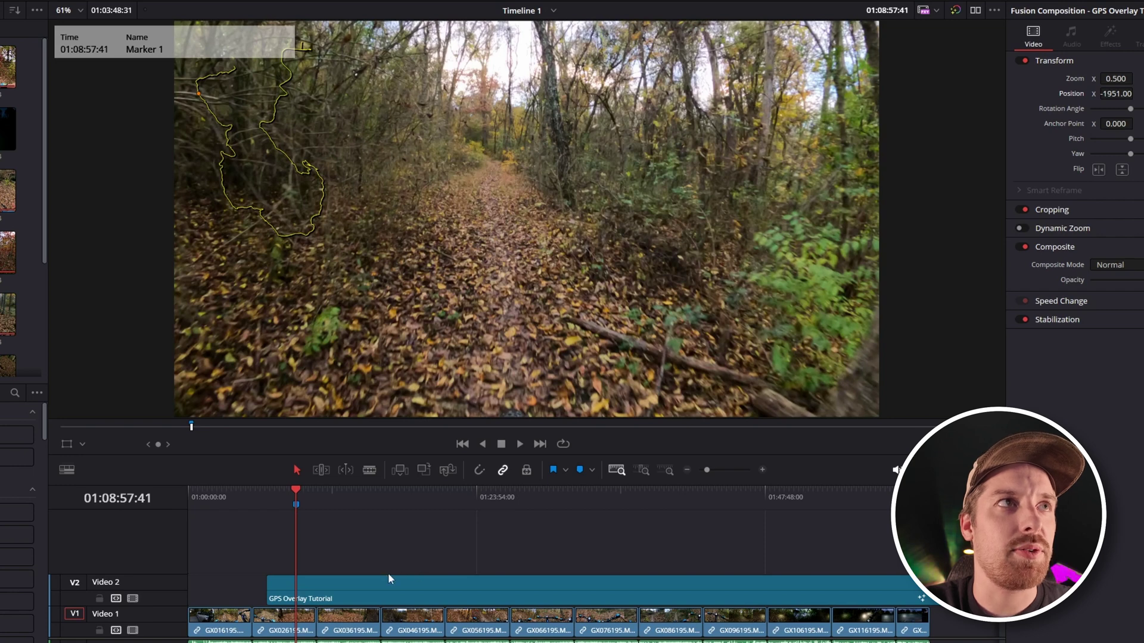
Step: Move the GPS Overlay Tutorial clip so that it starts at the marker, and zoom in to check the alignment
left_click_drag(387, 573, 392, 580)
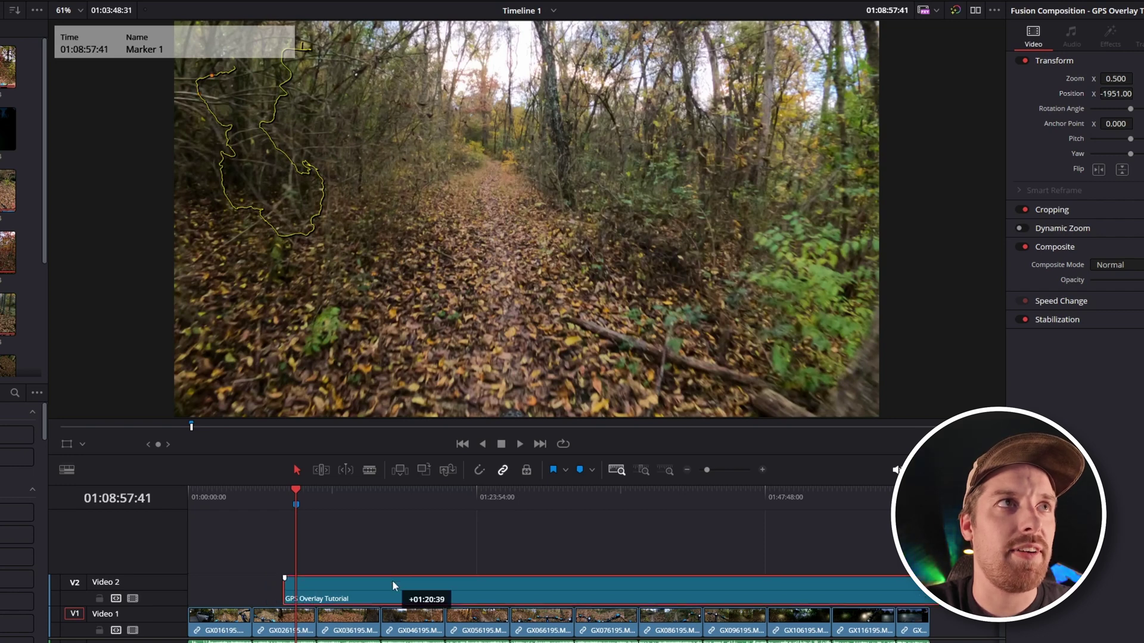
left_click_drag(405, 585, 404, 583)
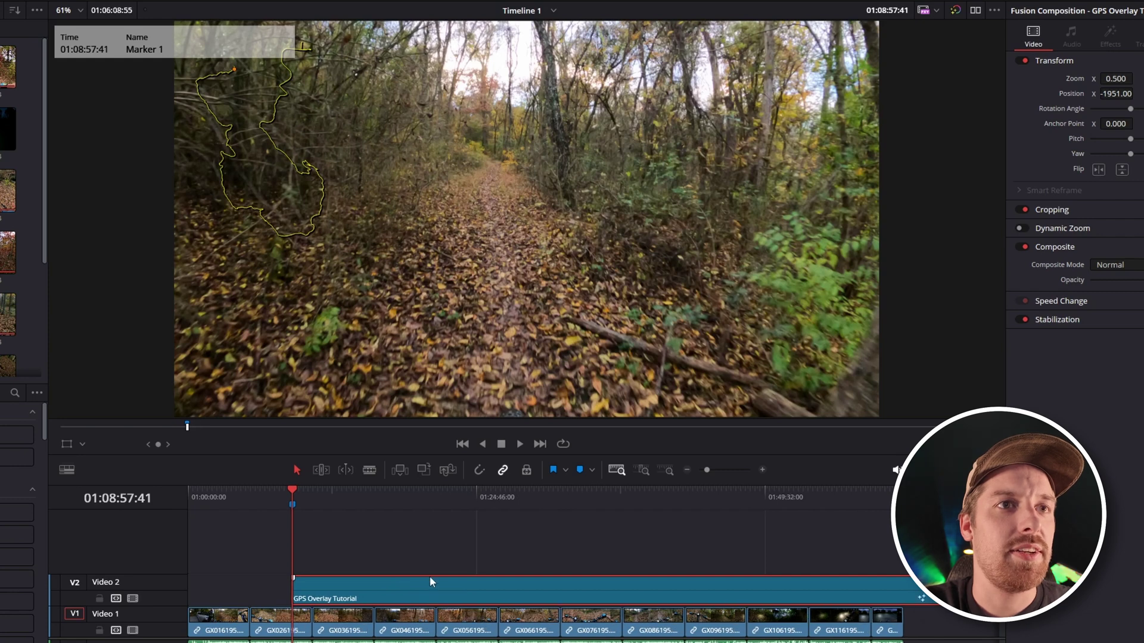
left_click(738, 469)
left_click_drag(648, 594, 658, 591)
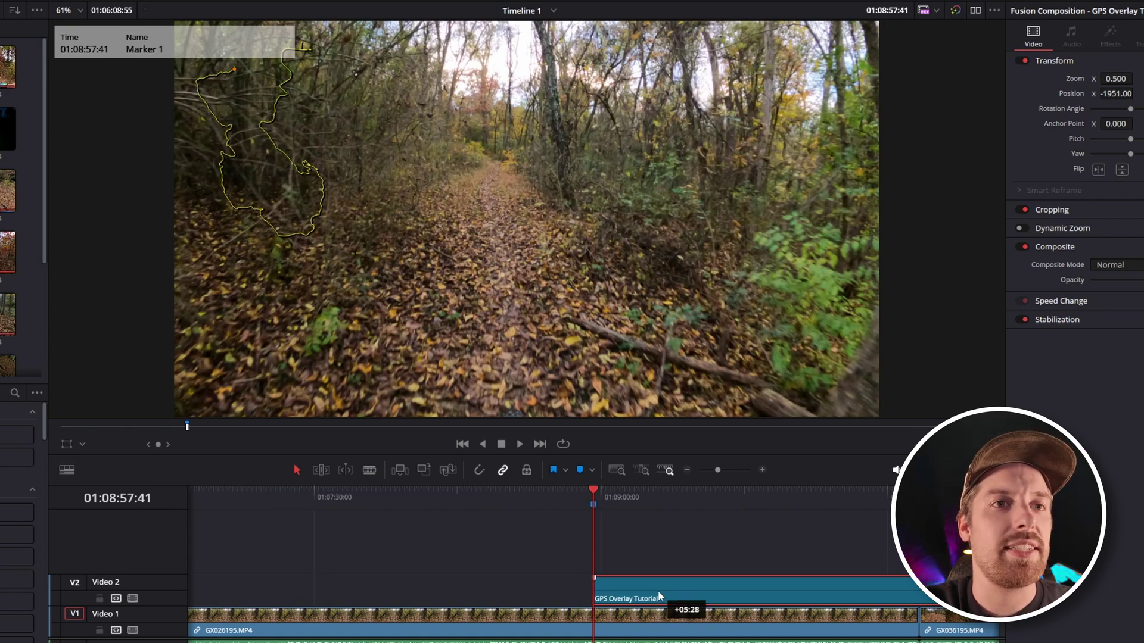
Step: Play the overlay briefly from the marker and lower the timeline proxy resolution for smoother playback
key("space")
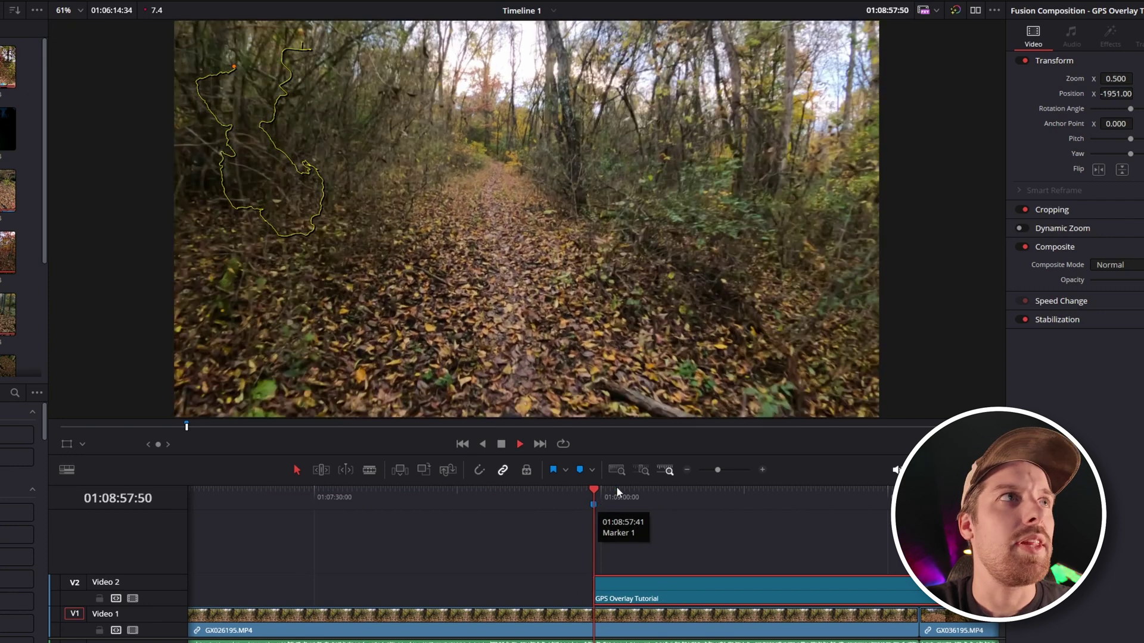
key("space")
left_click(202, 18)
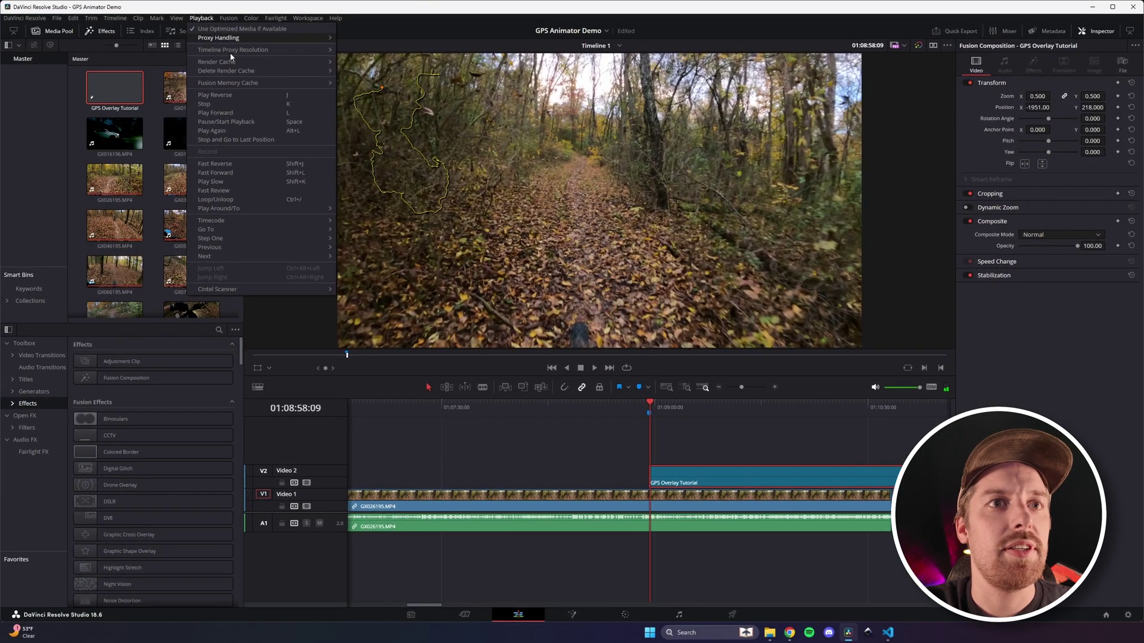
left_click(695, 408)
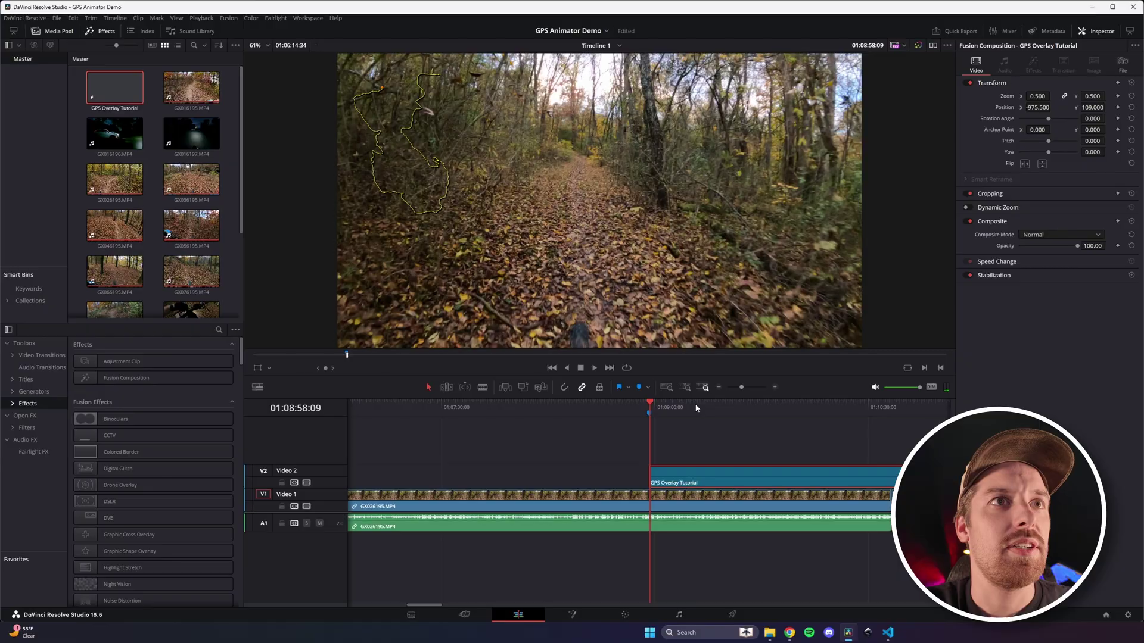
Step: Play Timeline 1 from the marker to check how the route dot moves with the footage
key("space")
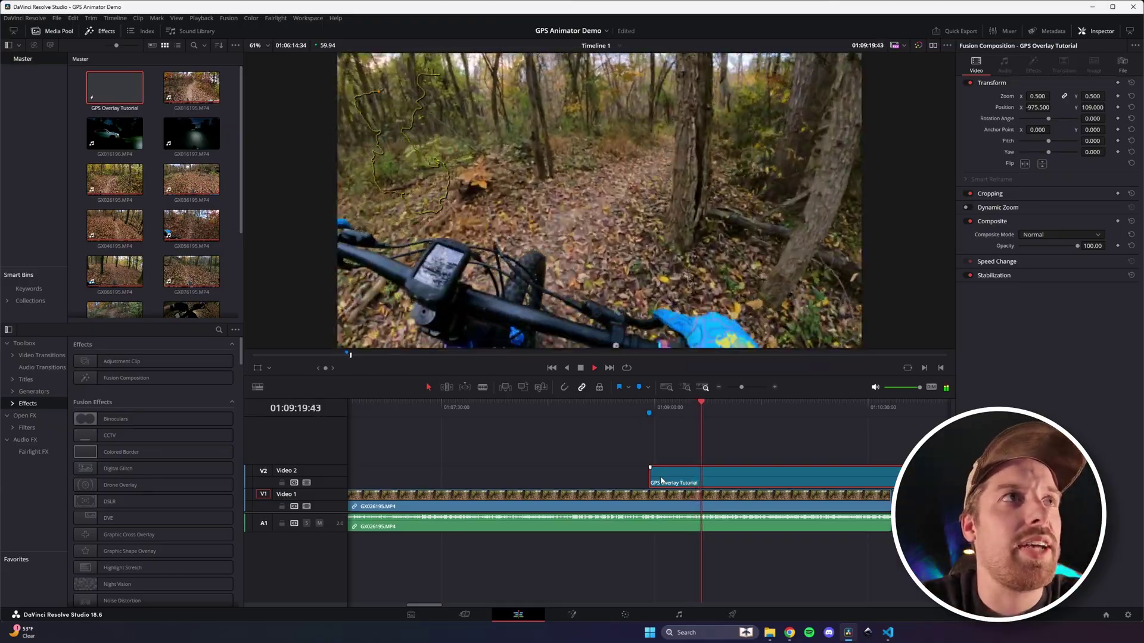
scroll(468, 607, "right", 2)
scroll(667, 400, "down", 5)
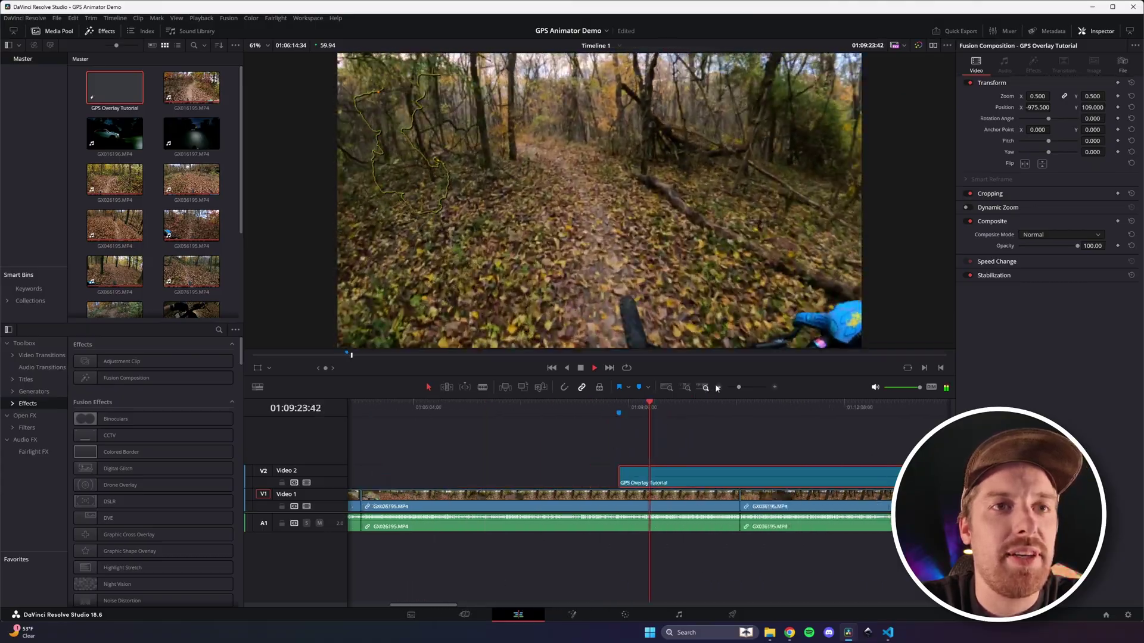
Step: Shift the GPS Overlay Tutorial clip slightly earlier than the marker and check its sync further along the footage
left_click_drag(514, 403, 542, 407)
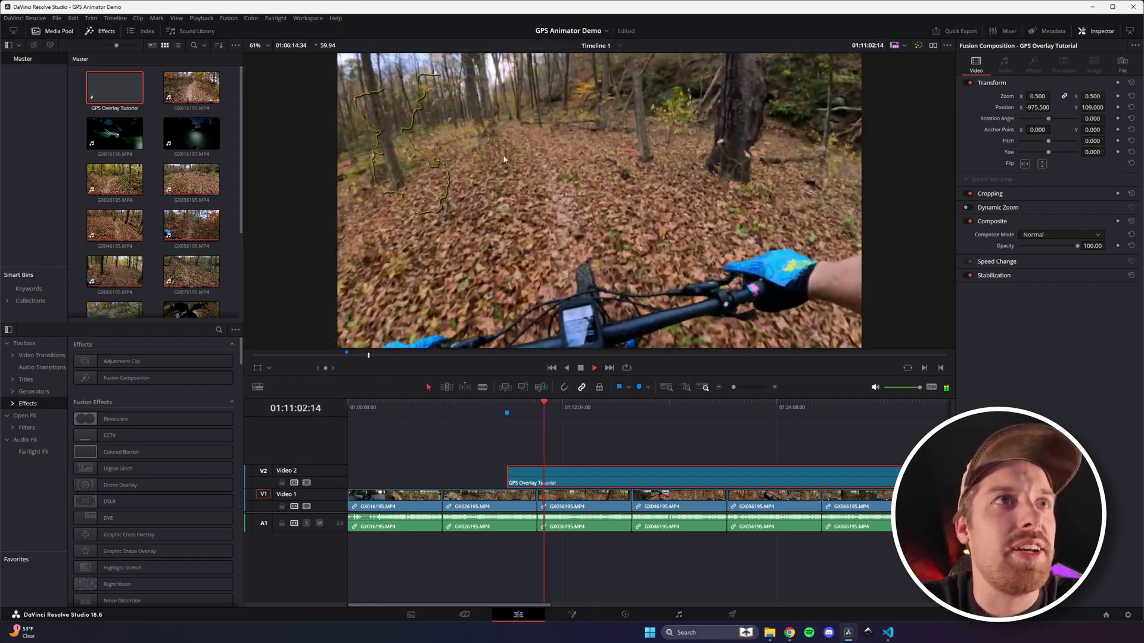
left_click_drag(621, 475, 616, 475)
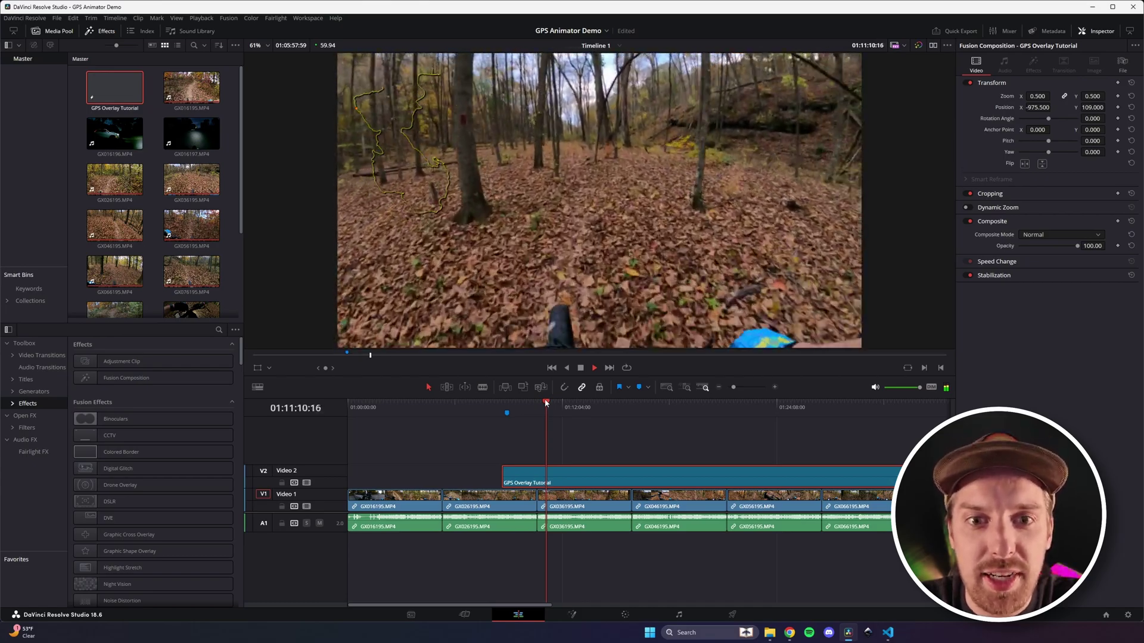
left_click(557, 403)
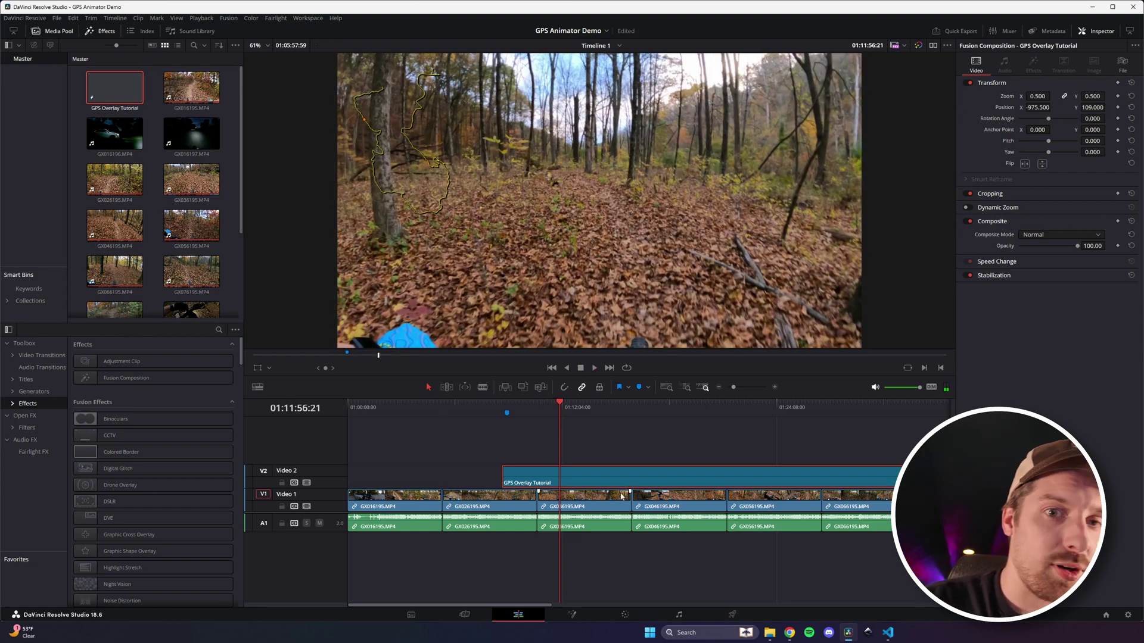
Step: Switch to Visual Studio Code and view index.html, script.js and styles.css in the gpstool_rev2 folder
mouse_move(770, 632)
left_click(888, 633)
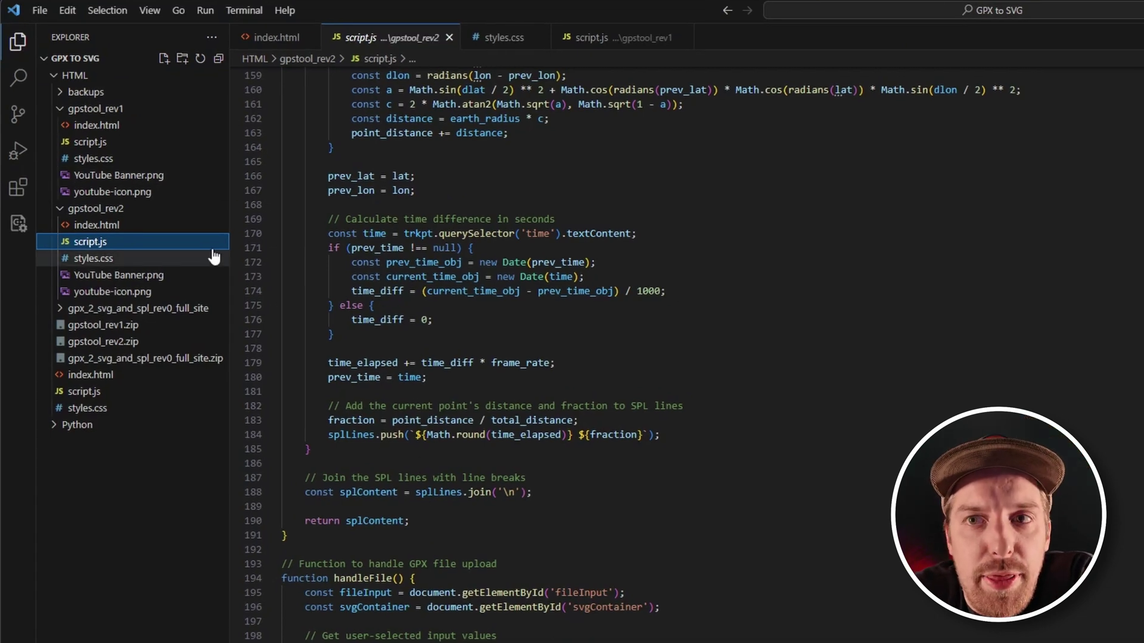
left_click(130, 230)
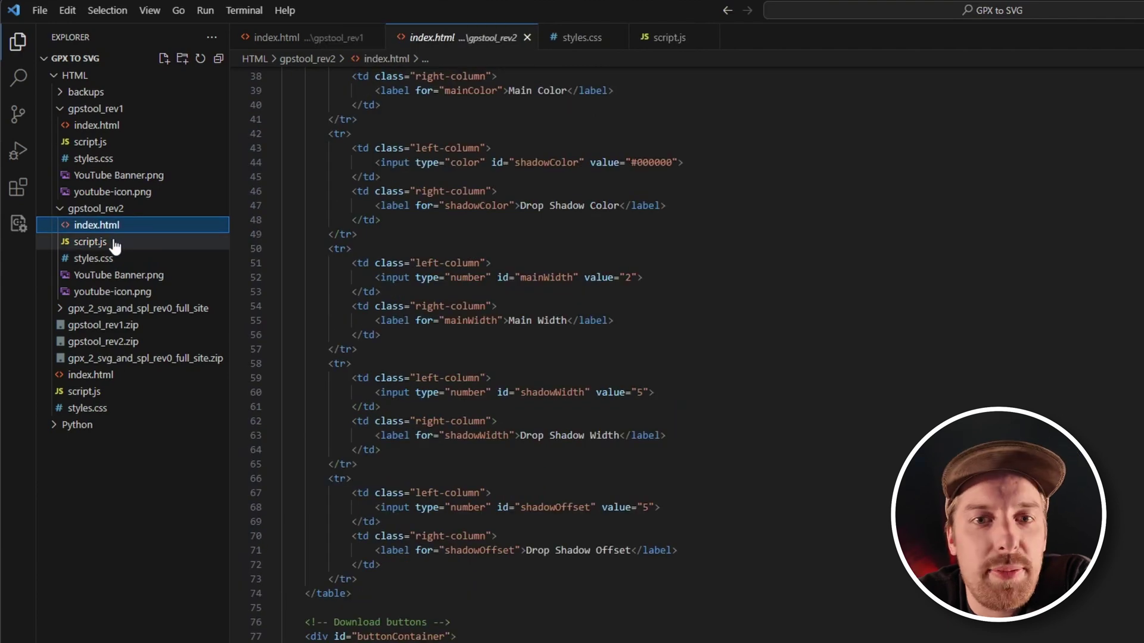
left_click(115, 245)
left_click(112, 260)
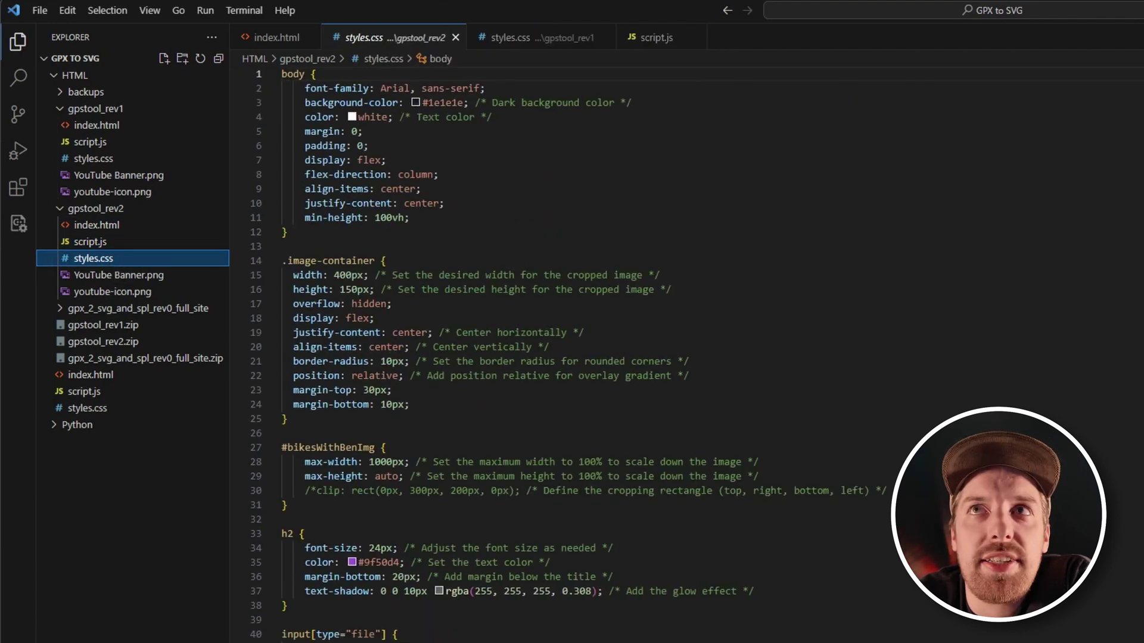
Step: Look through the rules in styles.css and return to the beginning of gpstool_rev2's index.html
scroll(565, 351, "down", 20)
scroll(566, 351, "up", 20)
scroll(566, 351, "down", 4)
scroll(566, 352, "up", 20)
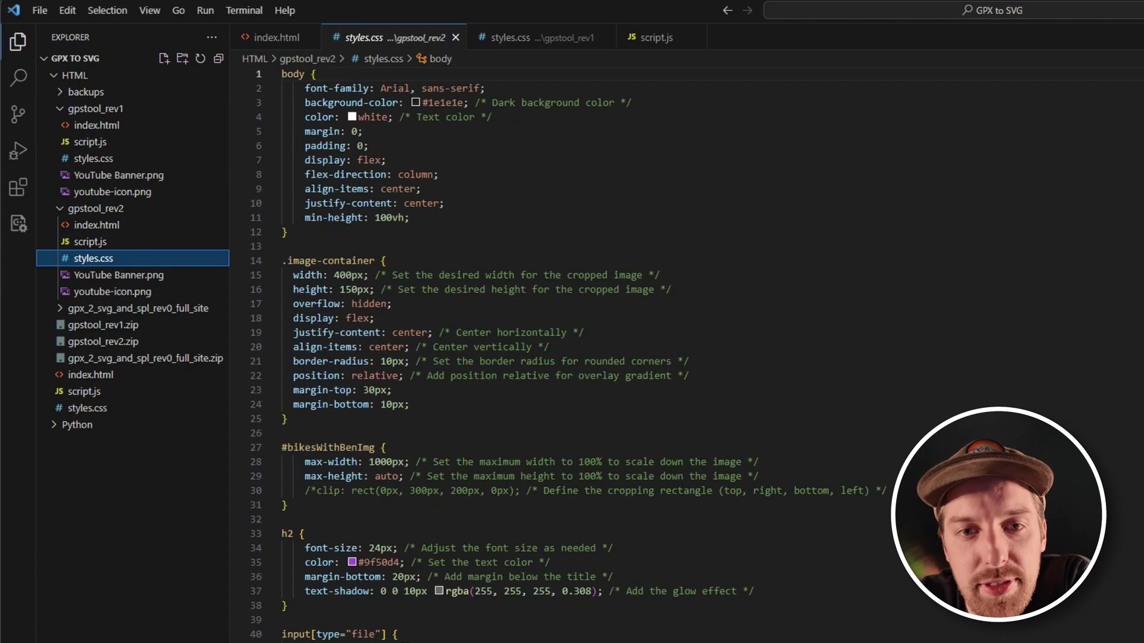
left_click(114, 227)
scroll(577, 241, "up", 12)
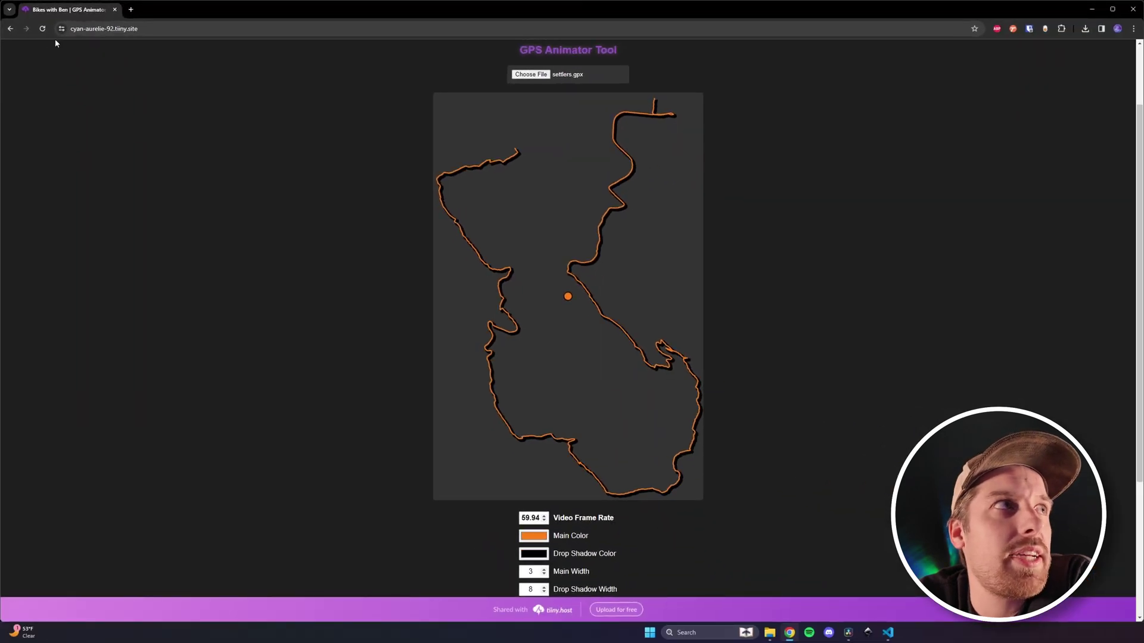
Step: Reload the GPS Animator Tool page in Chrome and return to Visual Studio Code to view gpstool_rev2's script.js
left_click(42, 29)
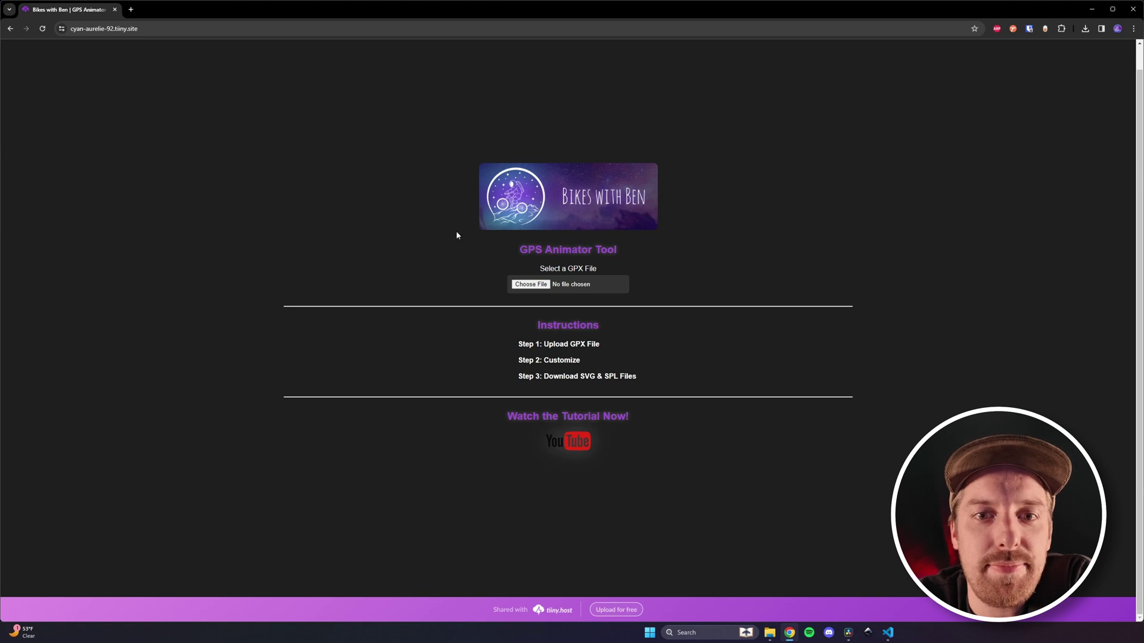
left_click(888, 632)
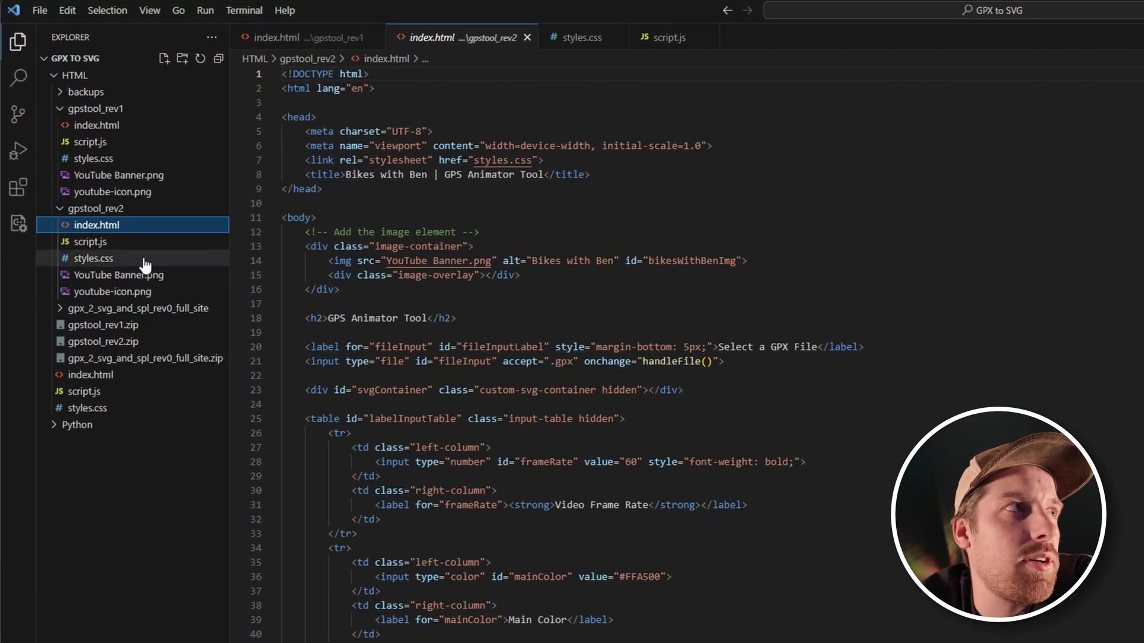
left_click(104, 243)
scroll(488, 366, "up", 15)
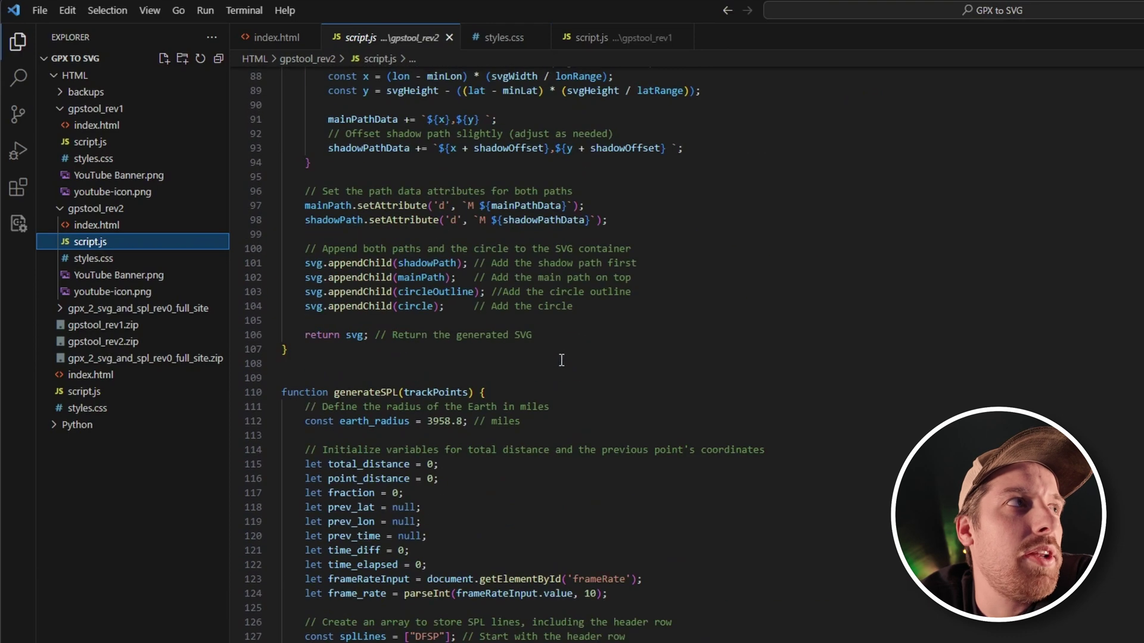
Step: Open gpstool_rev2's index.html and highlight the GPX file input line that calls handleFile()
left_click(158, 225)
scroll(455, 363, "down", 4)
scroll(554, 365, "up", 4)
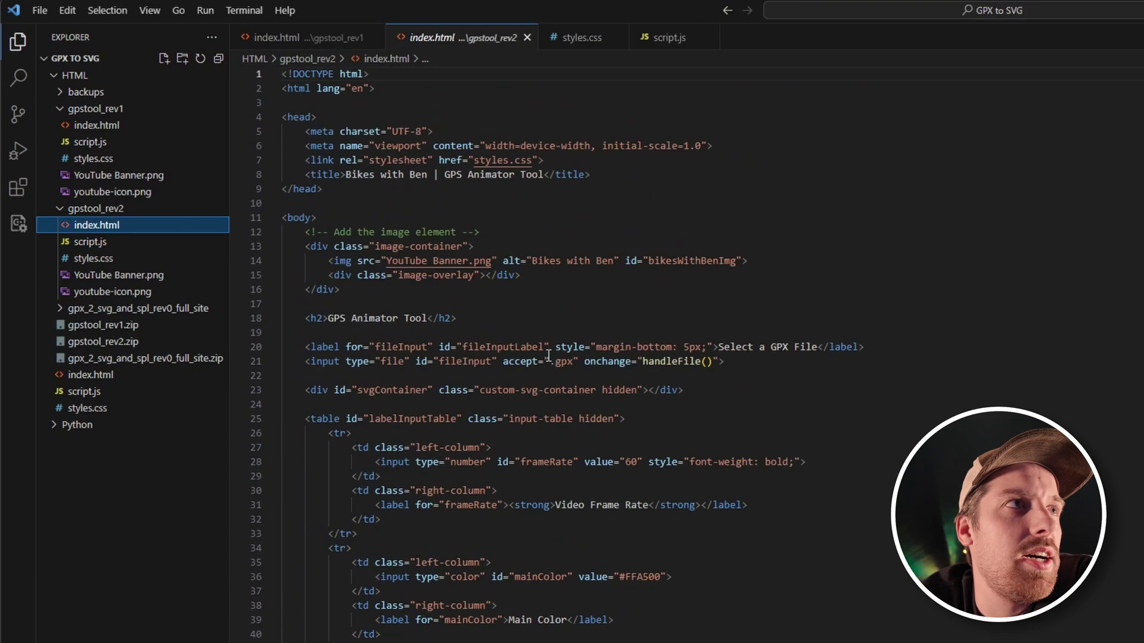
left_click_drag(387, 361, 725, 370)
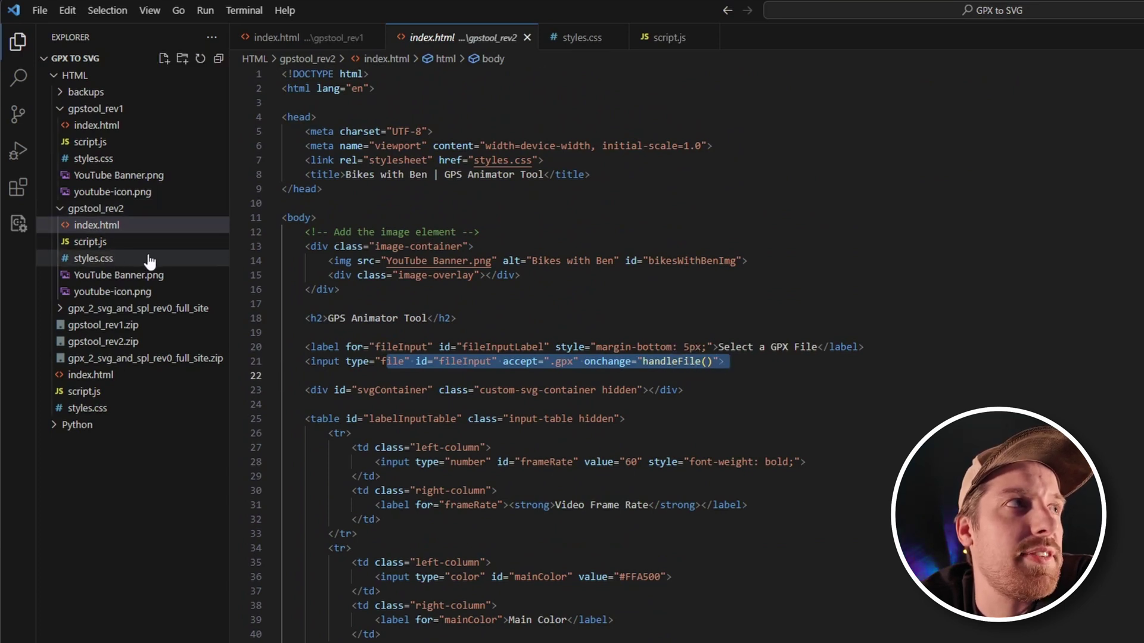
Step: Open gpstool_rev2's script.js and highlight the generateSVG function declaration and its parameters
left_click(130, 243)
scroll(518, 319, "up", 20)
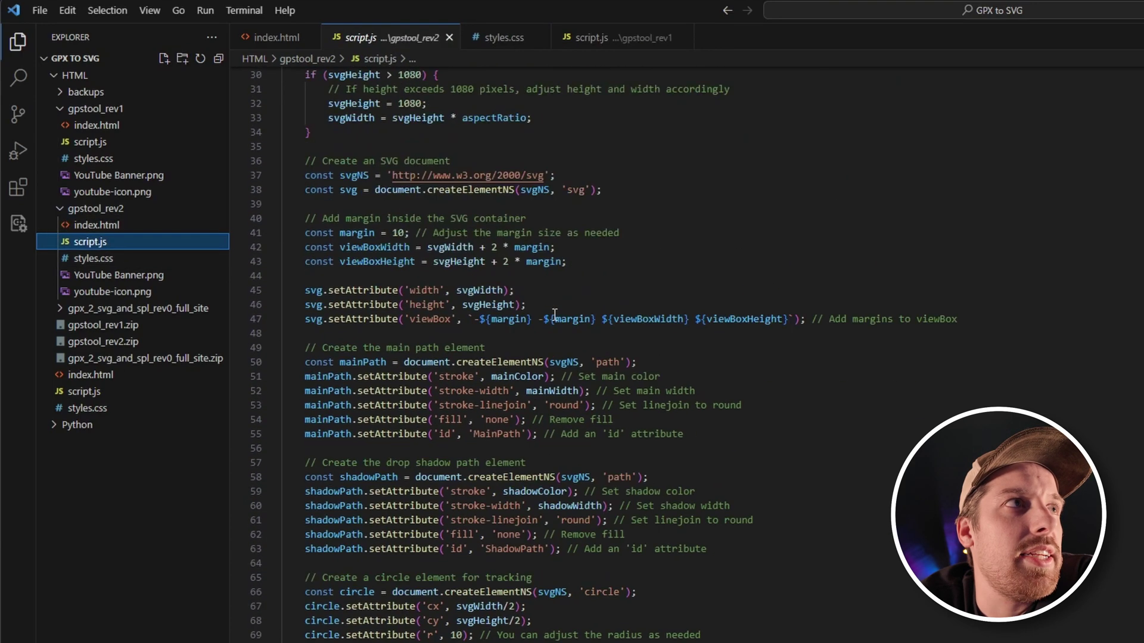
scroll(519, 319, "up", 1)
mouse_move(349, 120)
left_mouse_down()
mouse_move(461, 131)
mouse_move(713, 107)
mouse_move(824, 115)
left_mouse_up()
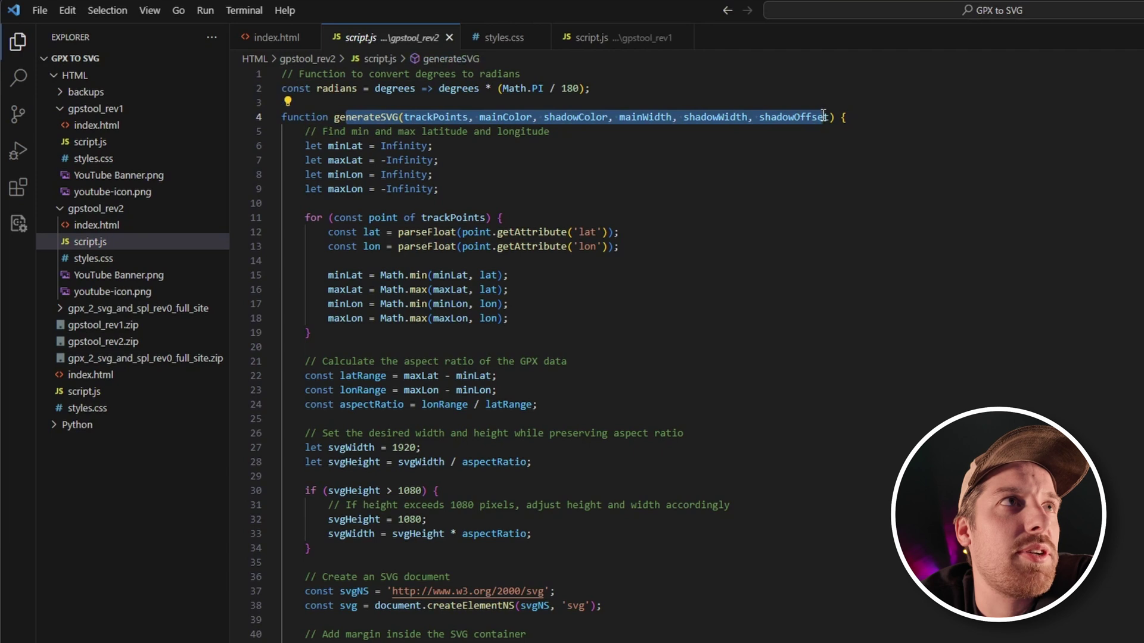
mouse_move(832, 115)
left_mouse_down()
mouse_move(283, 117)
mouse_move(407, 117)
left_mouse_up()
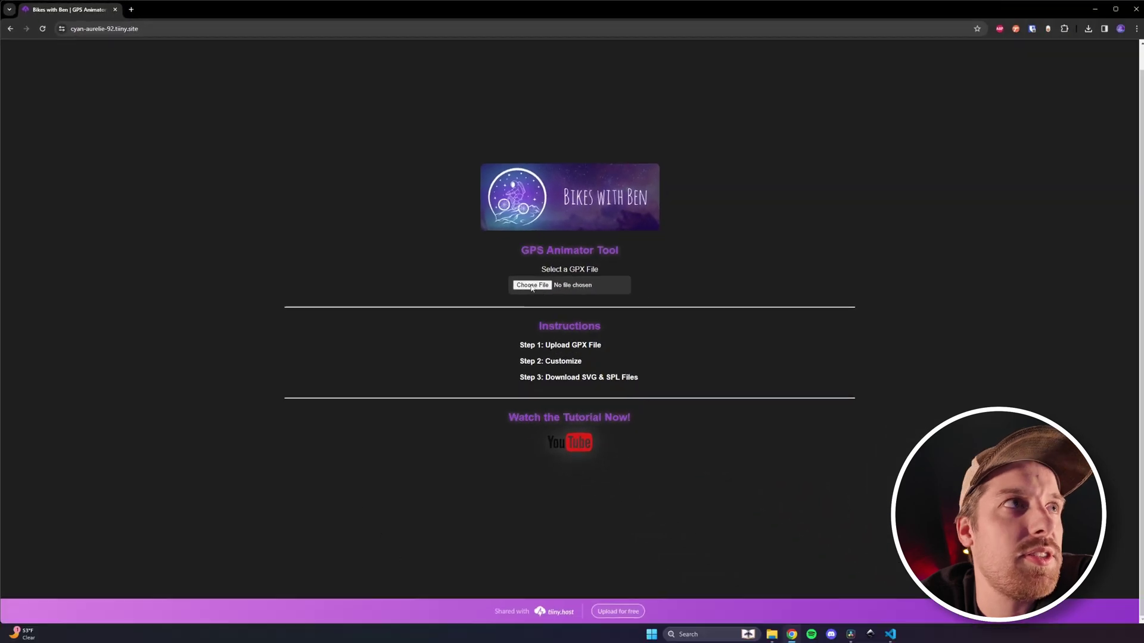
Step: Switch to Chrome, load settlers.gpx into the GPS Animator Tool and highlight the customization settings and download options
left_click(536, 284)
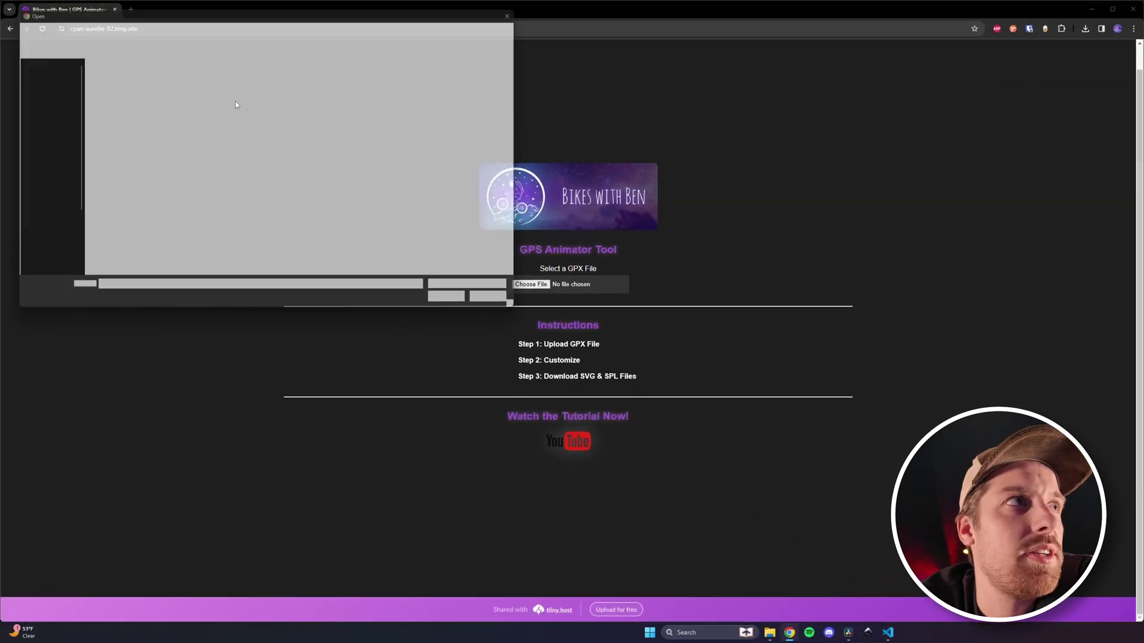
left_click(122, 88)
left_click(125, 91)
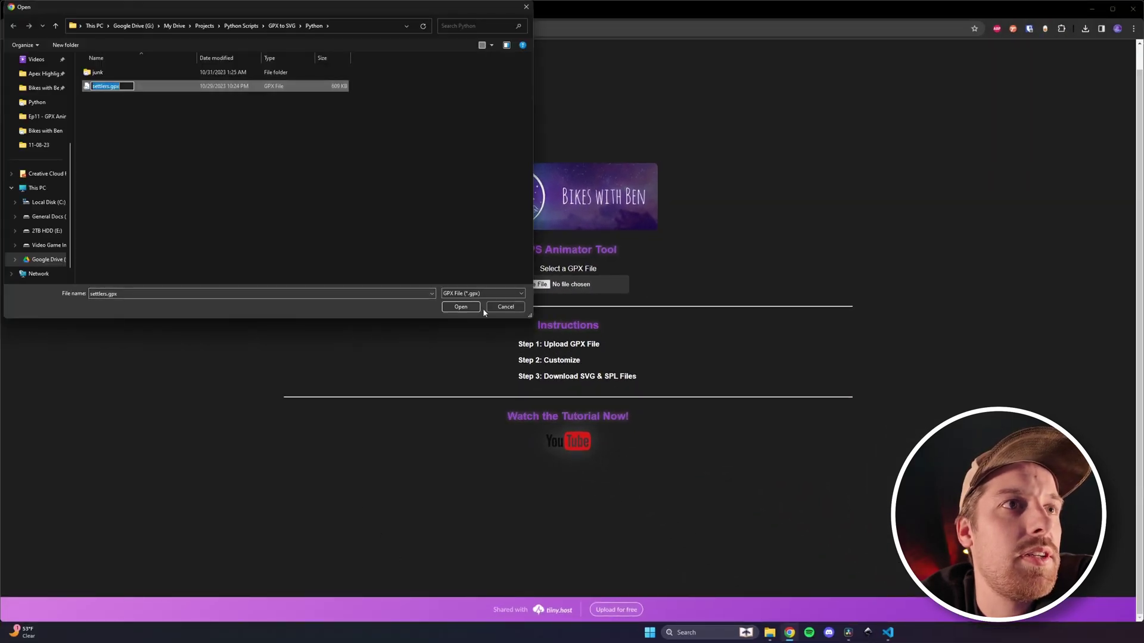
left_click(463, 307)
scroll(516, 328, "down", 3)
left_click_drag(516, 327, 659, 411)
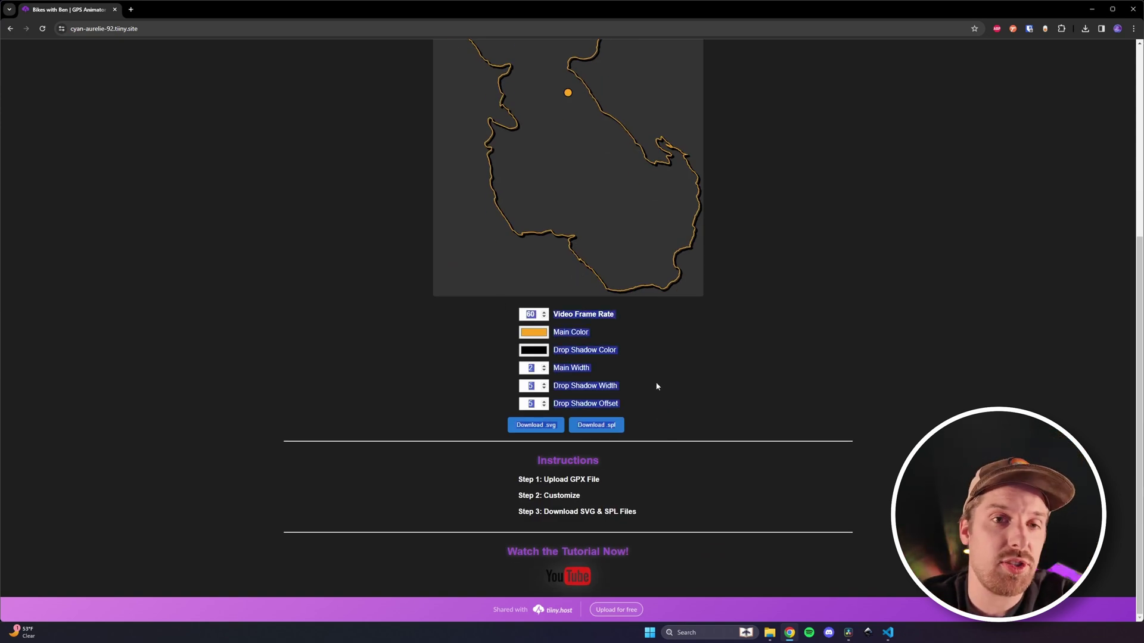
Step: Switch to Visual Studio Code to view generateSVG's latitude and longitude code, then return to Chrome to examine the route preview
left_click(849, 633)
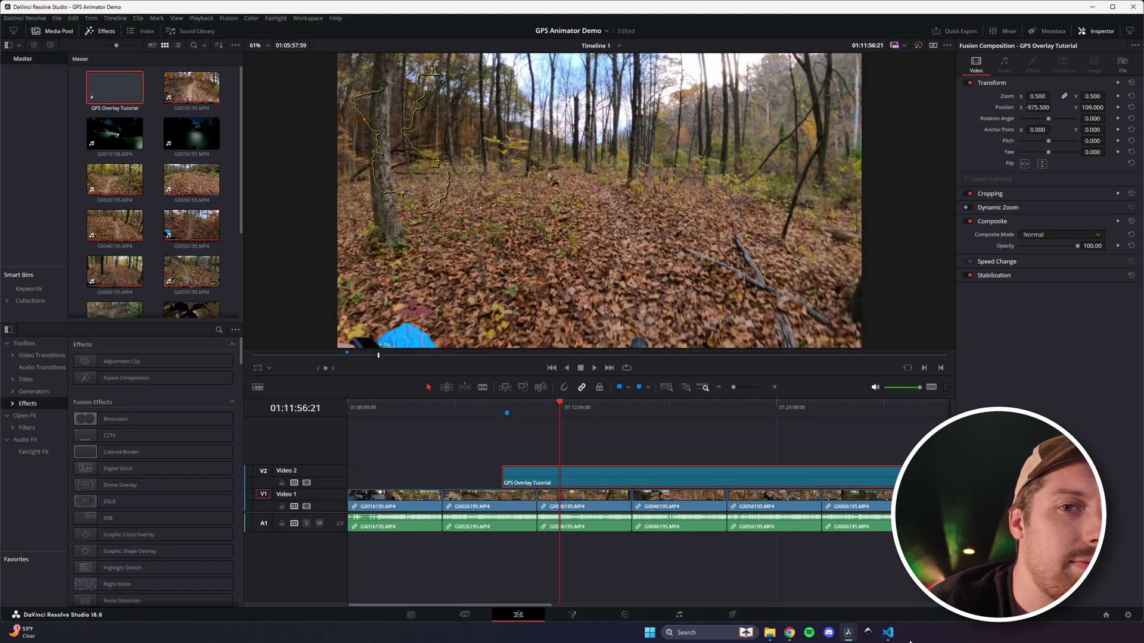
left_click(888, 633)
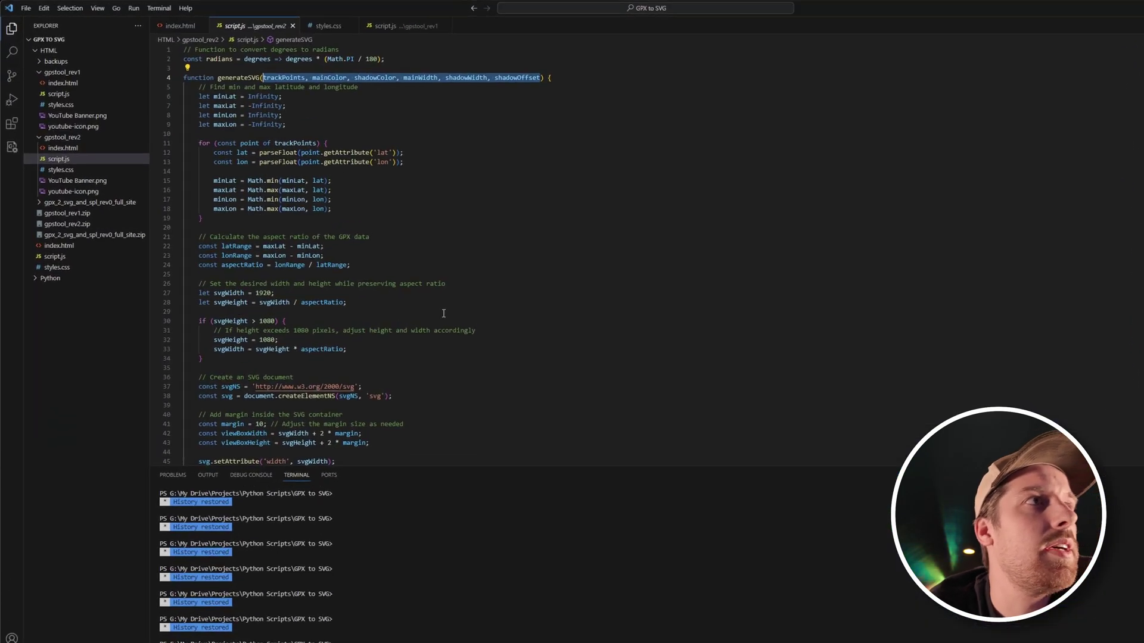
left_click(465, 160)
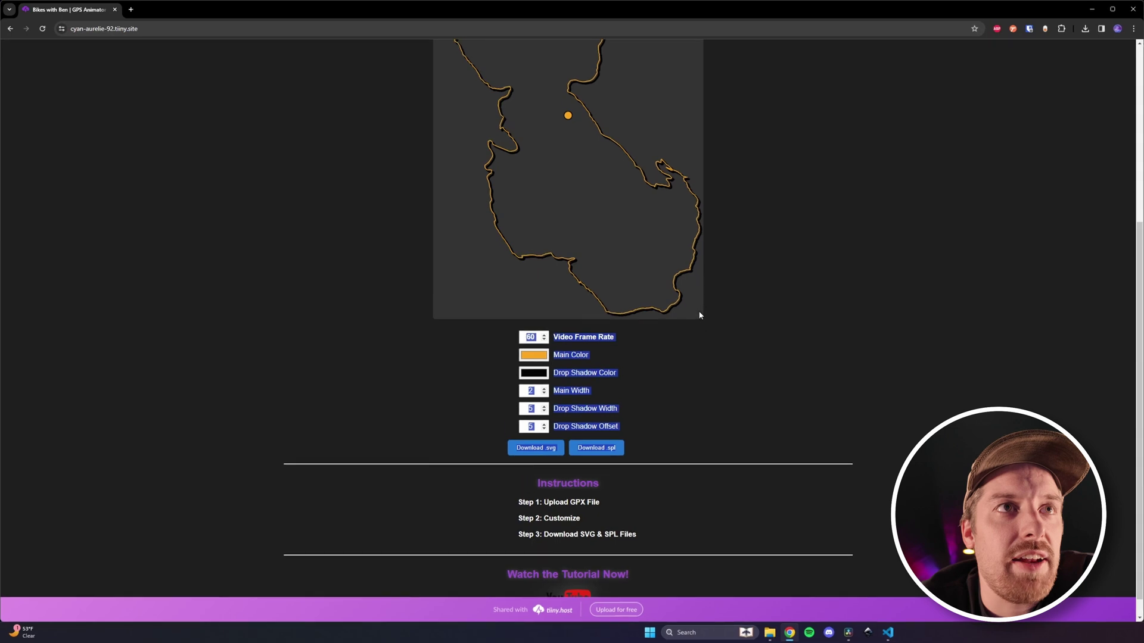
scroll(692, 313, "up", 4)
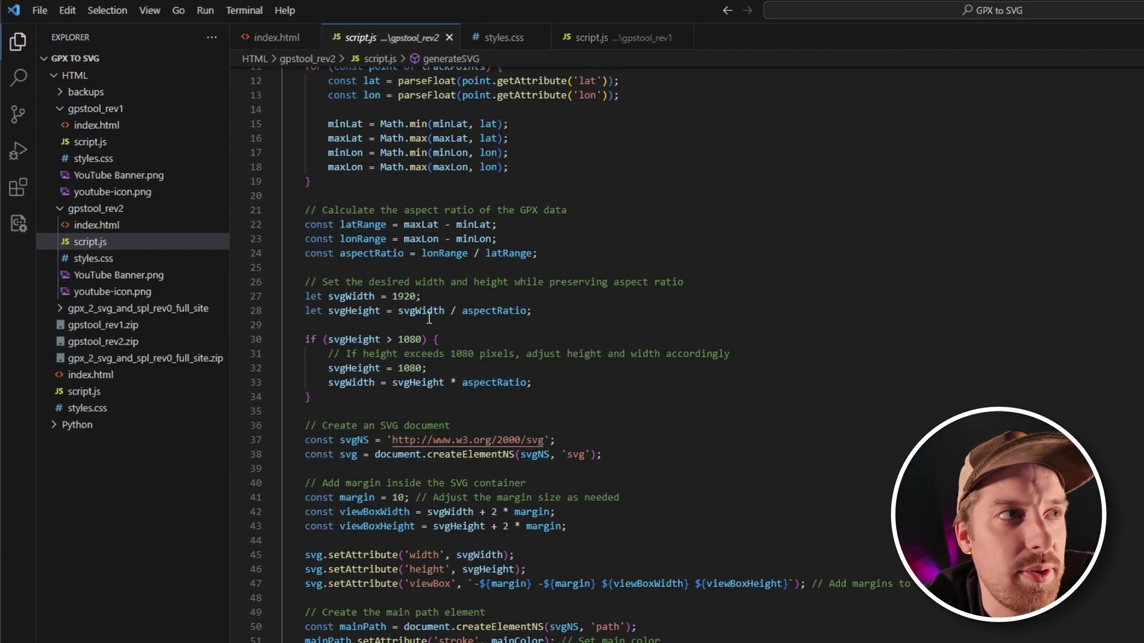
Step: Review generateSVG's size and margin code in gpstool_rev2's script.js and highlight mainPath in the main path declaration
scroll(468, 350, "down", 3)
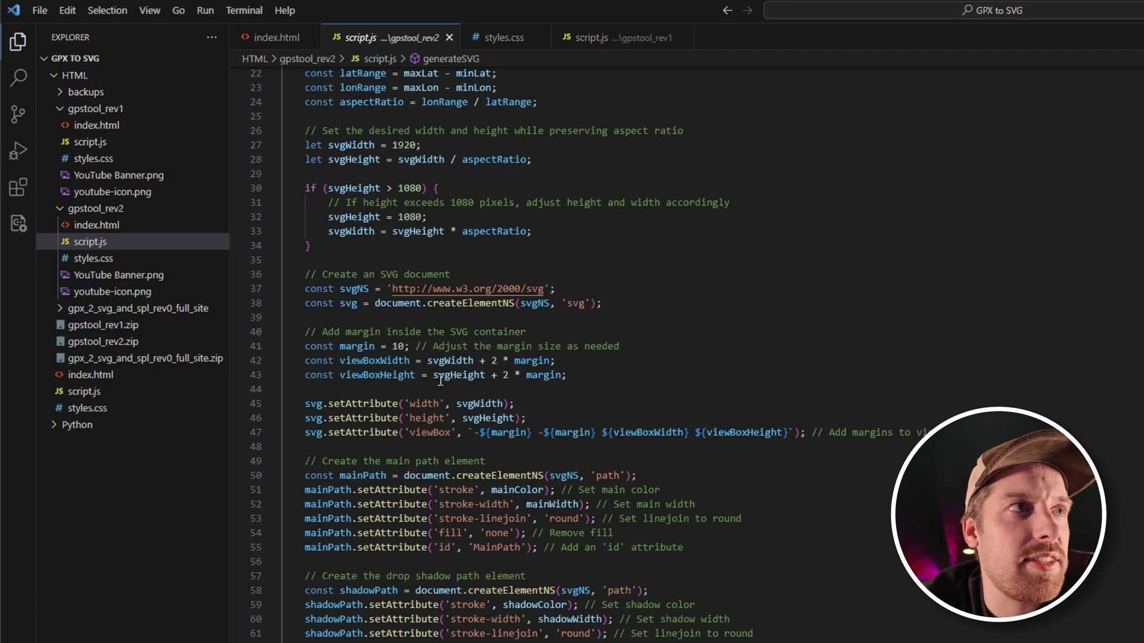
scroll(601, 435, "down", 3)
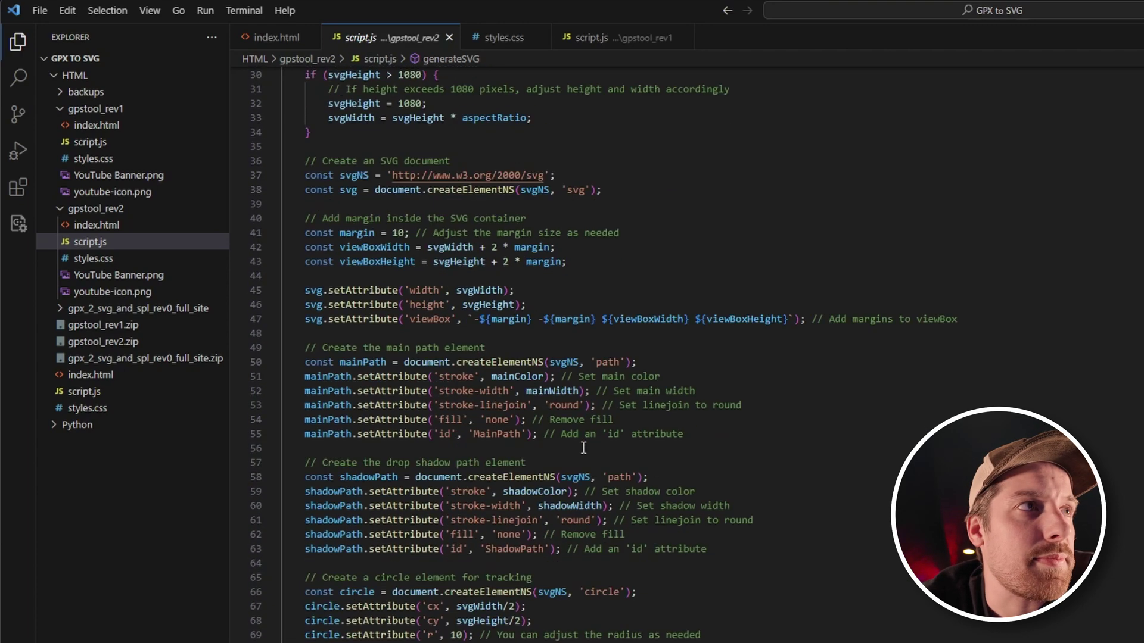
scroll(567, 472, "down", 2)
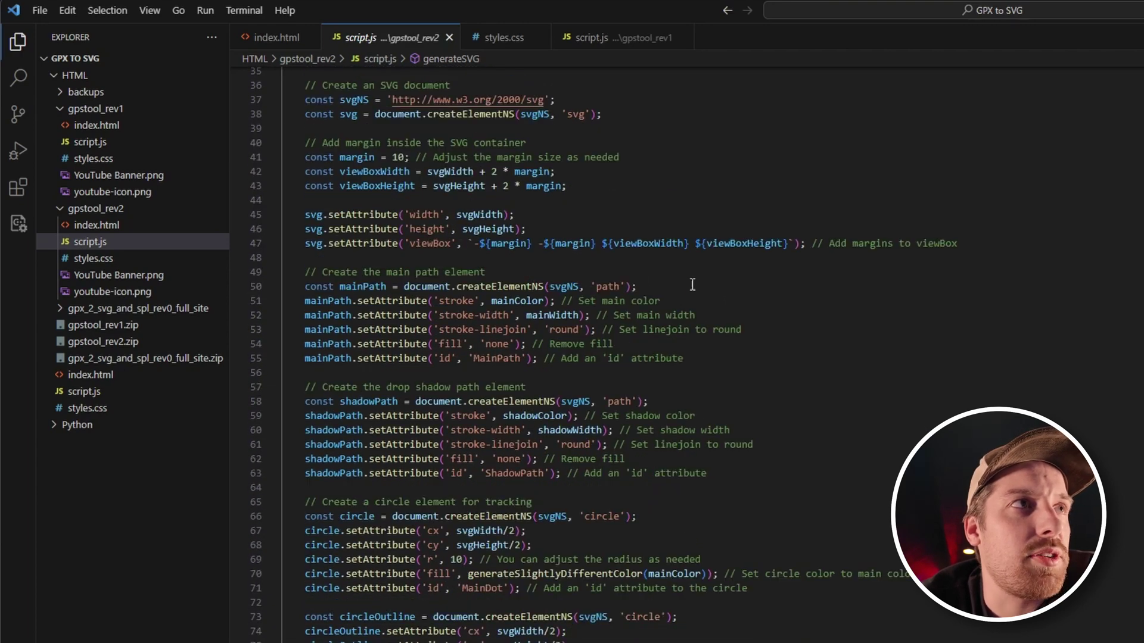
double_click(343, 286)
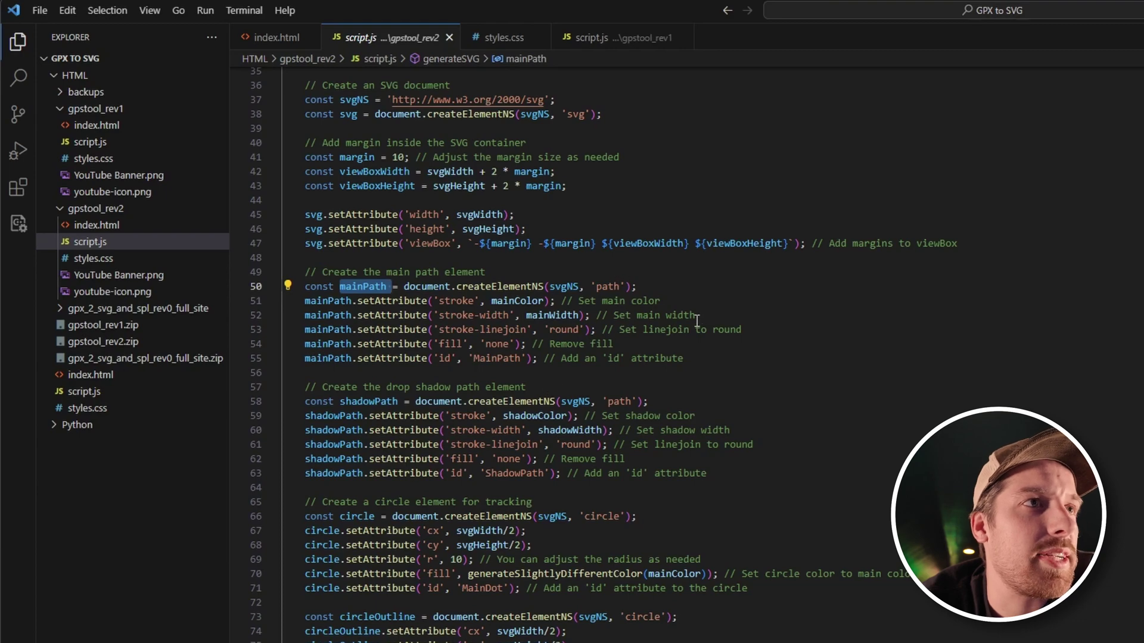
Step: Review the path and circle code and highlight the OutlineDot, MainDot, ShadowPath and MainPath id attributes
scroll(676, 307, "down", 14)
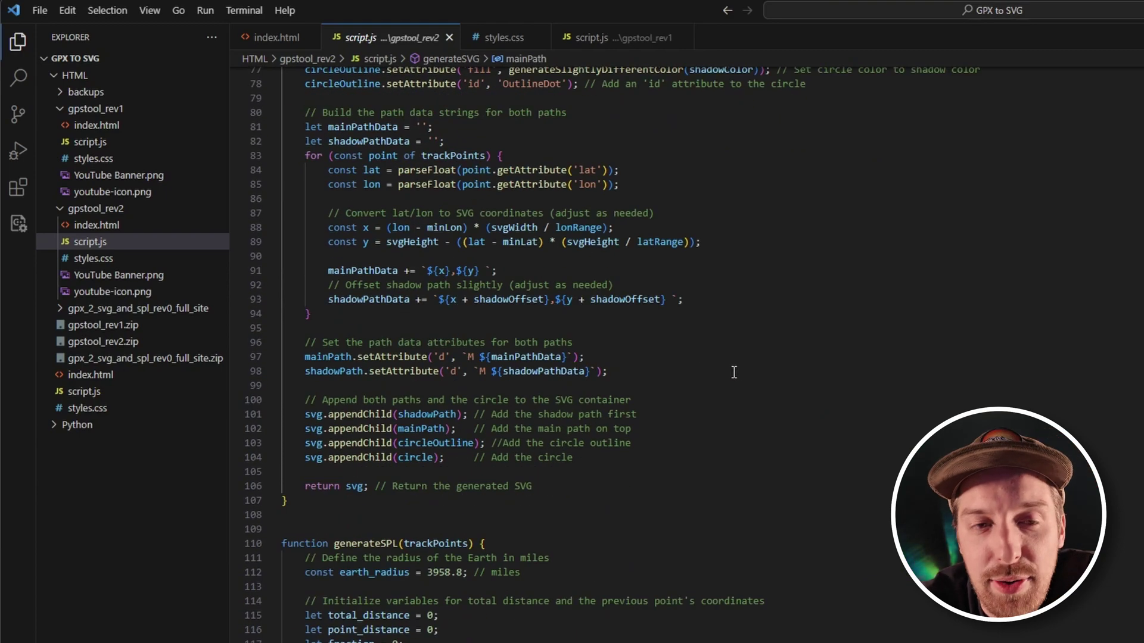
scroll(672, 370, "up", 12)
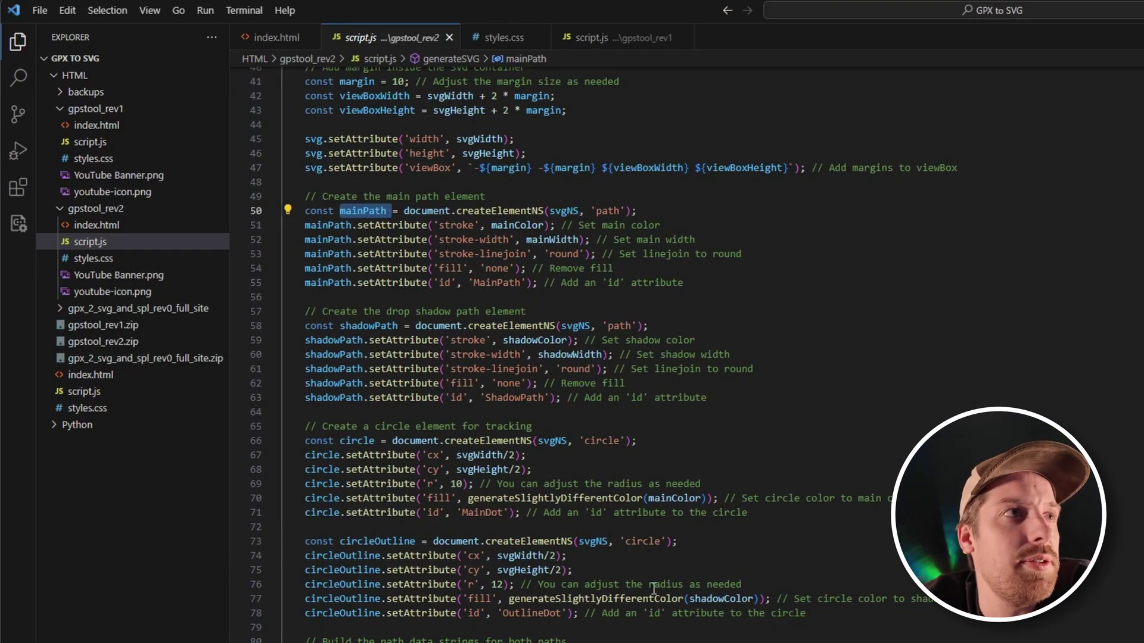
scroll(530, 513, "down", 5)
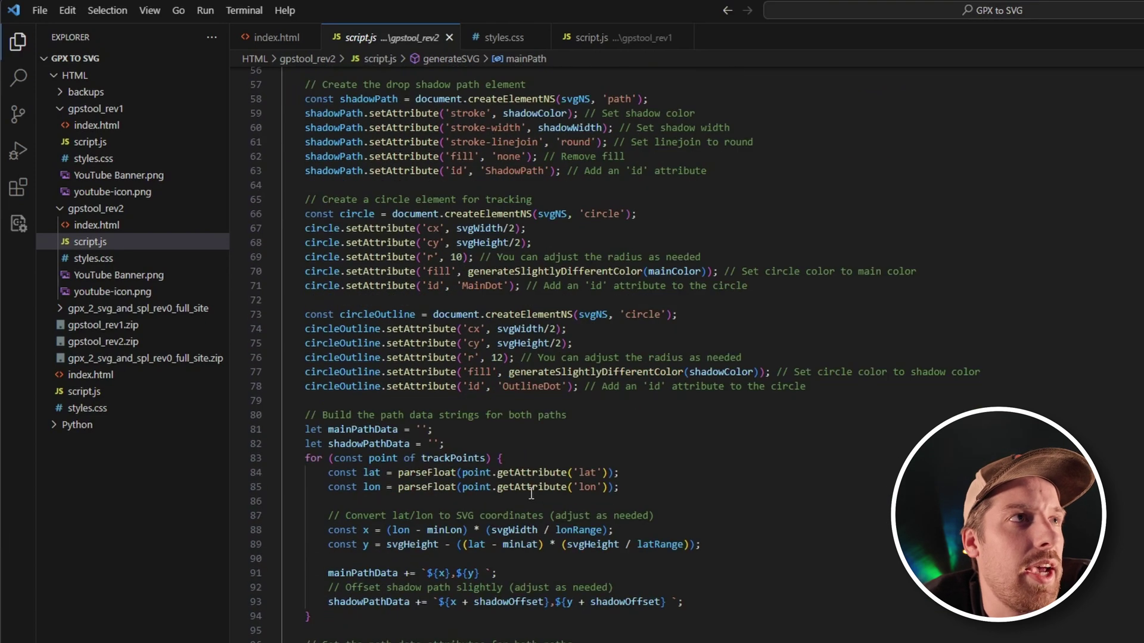
scroll(531, 494, "down", 2)
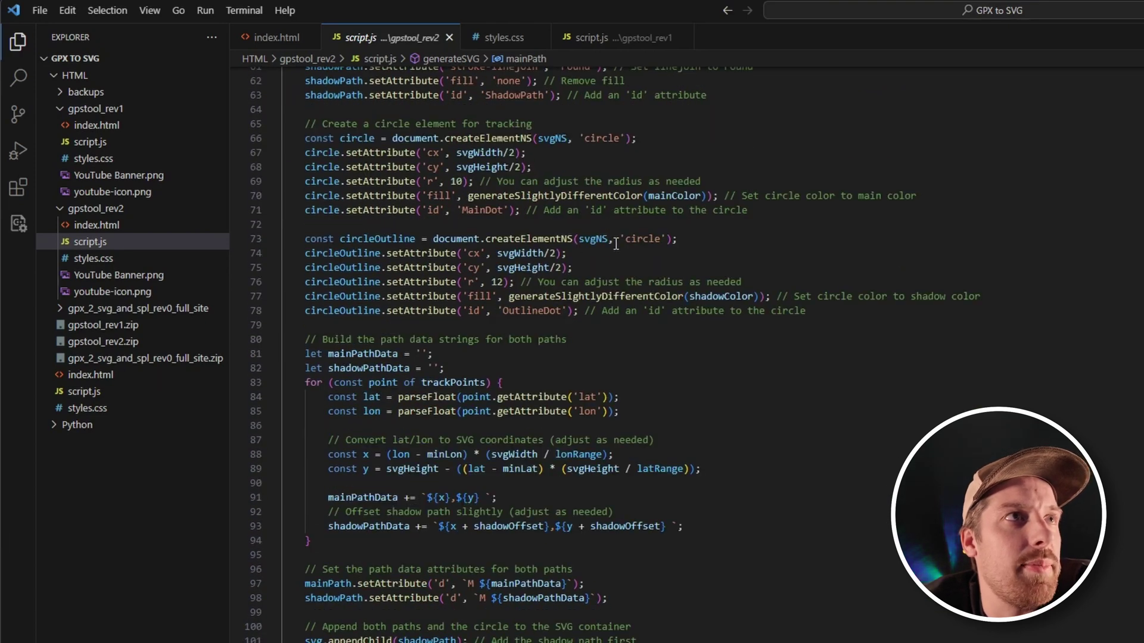
scroll(673, 253, "up", 2)
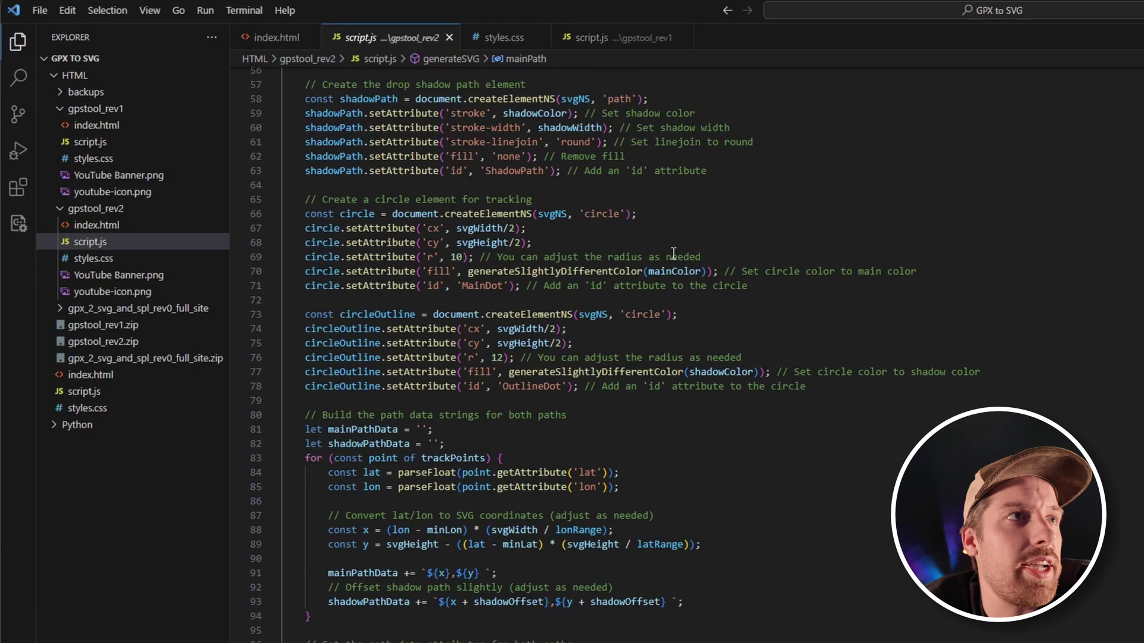
double_click(539, 386)
double_click(485, 285)
left_click(521, 181)
scroll(520, 179, "up", 3)
left_click(511, 172)
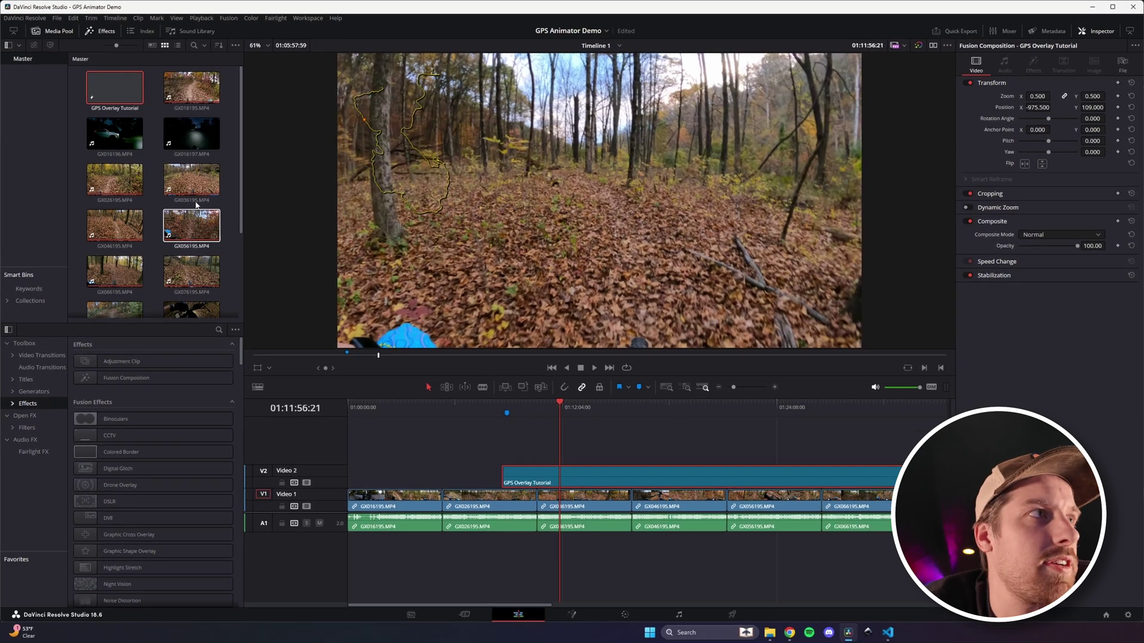
Step: Switch to DaVinci Resolve and open the GPS Overlay Tutorial composition in Fusion
left_click(115, 89)
right_click(117, 84)
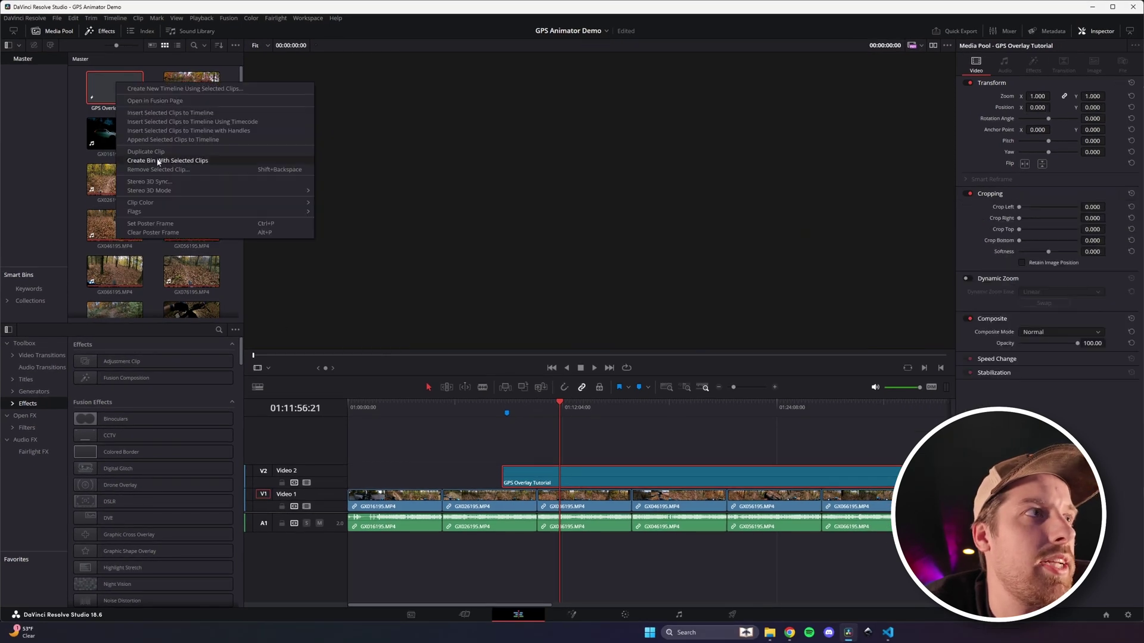
left_click(161, 101)
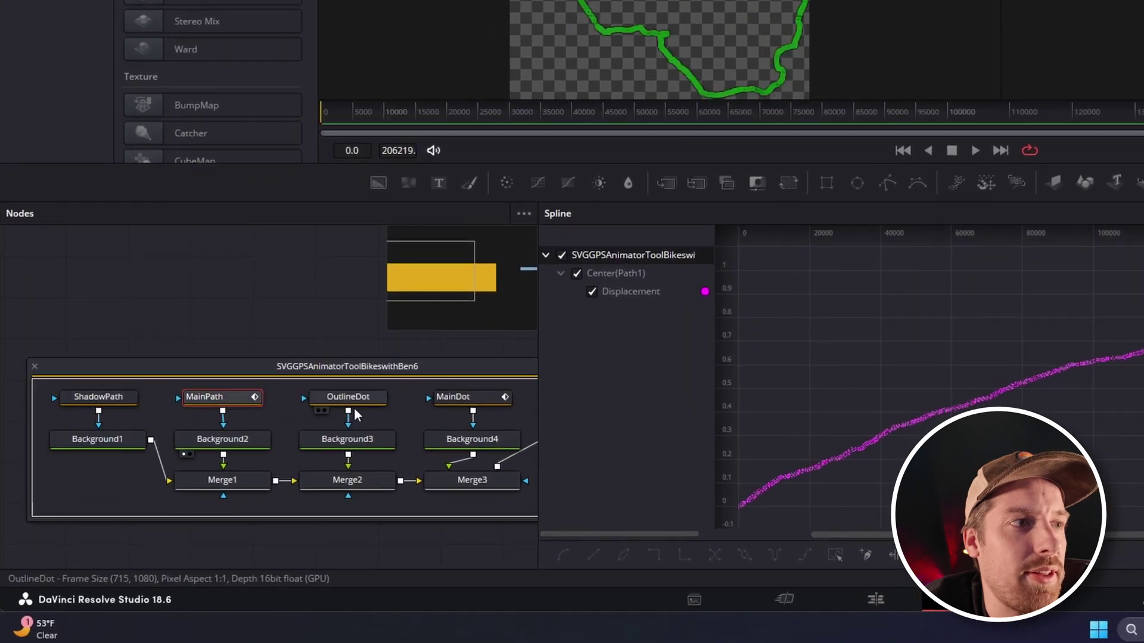
Step: Select the OutlineDot node and the MainDot node in turn, and widen the node graph area to reveal more of the SVG group
left_click(353, 399)
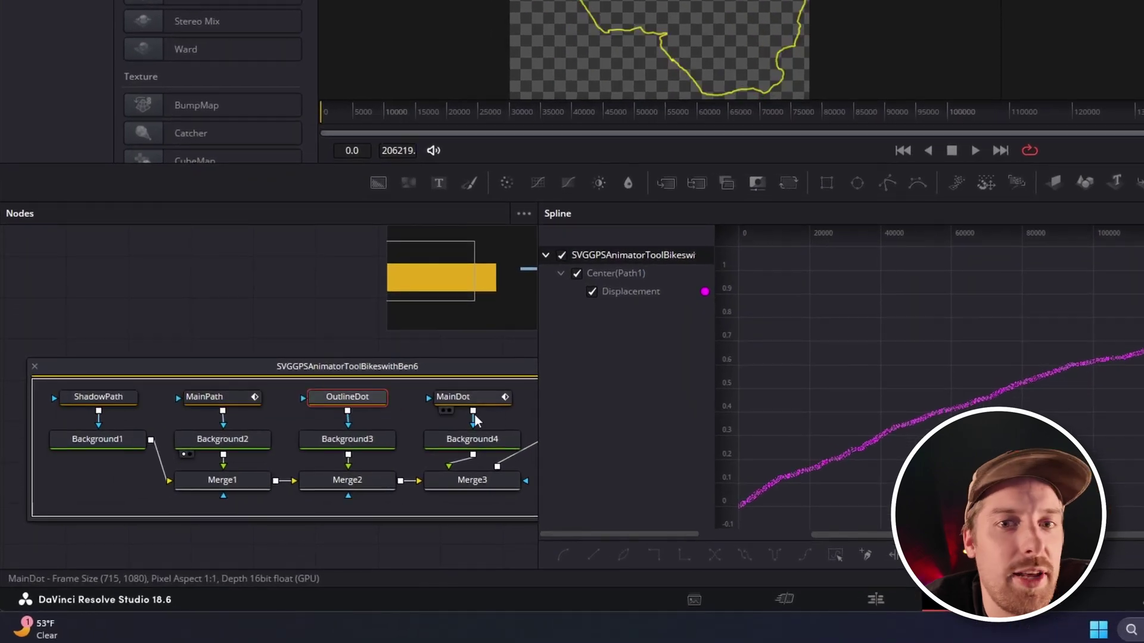
left_click(493, 398)
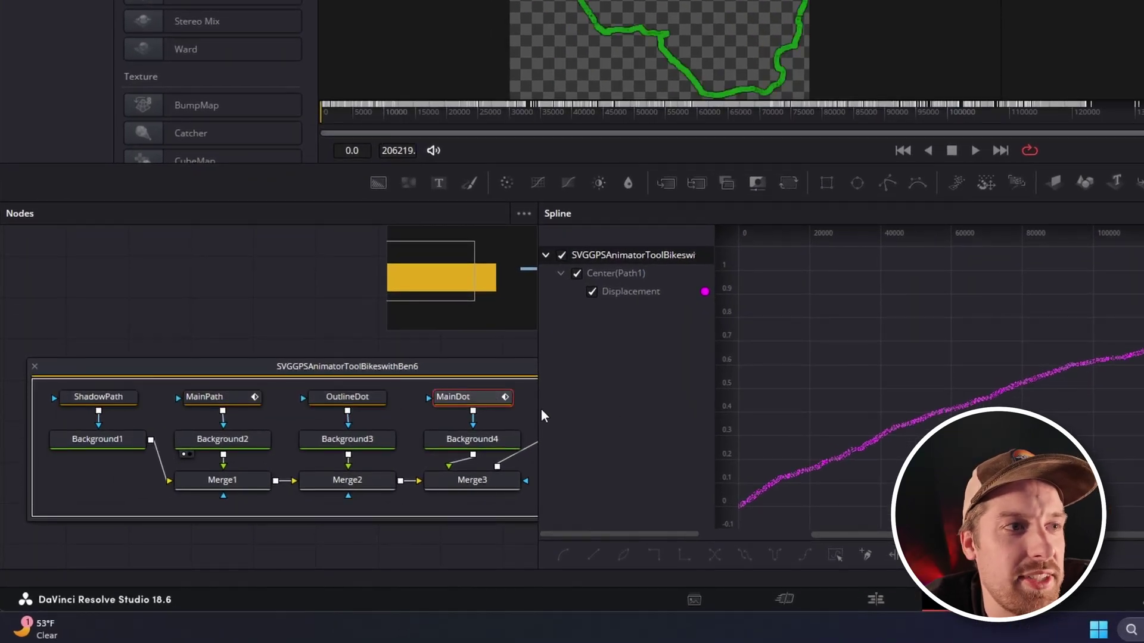
left_click_drag(542, 415, 661, 411)
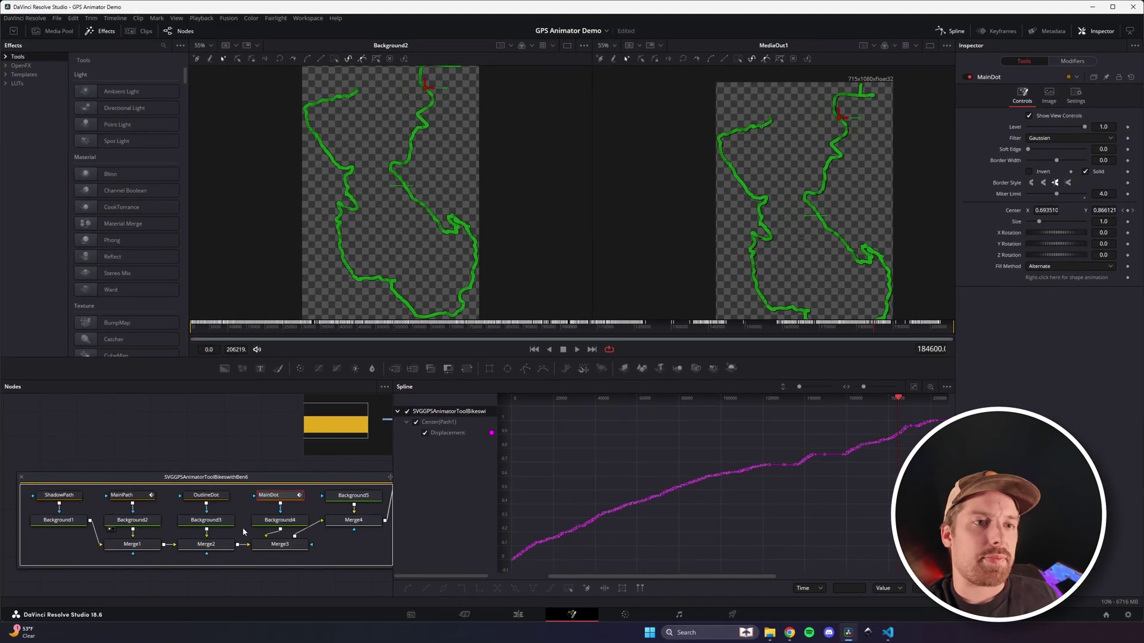
Step: Return to script.js in Visual Studio Code and point out shadowPath, mainPath, circleOutline and circle in the appendChild lines
left_click(887, 633)
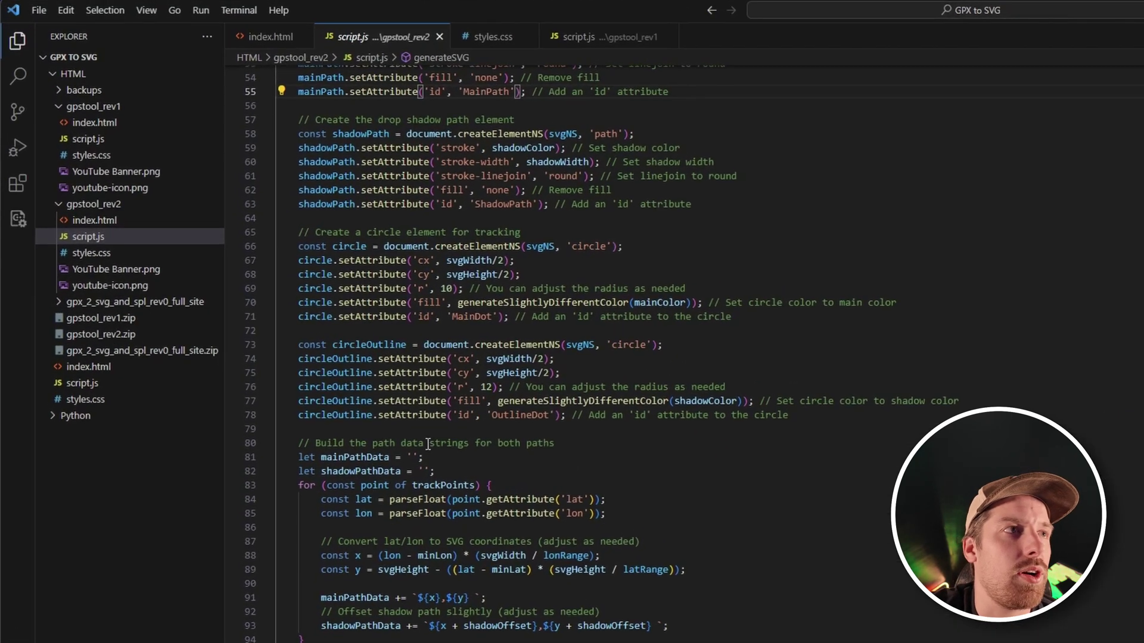
scroll(432, 438, "down", 4)
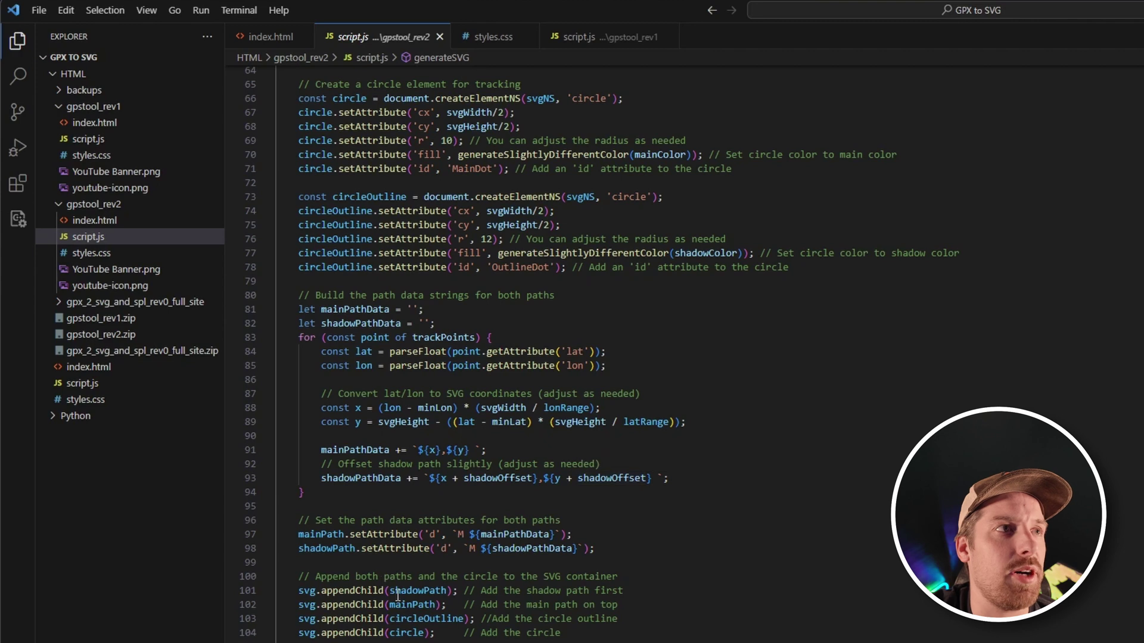
double_click(438, 591)
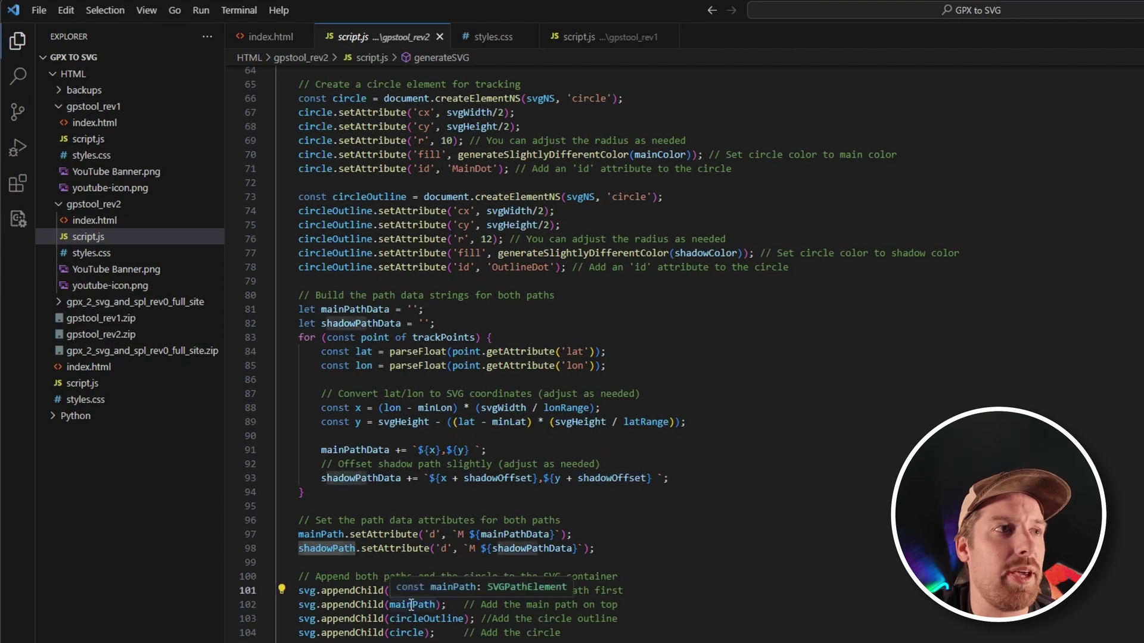
left_click(413, 604)
left_click(425, 619)
left_click(413, 632)
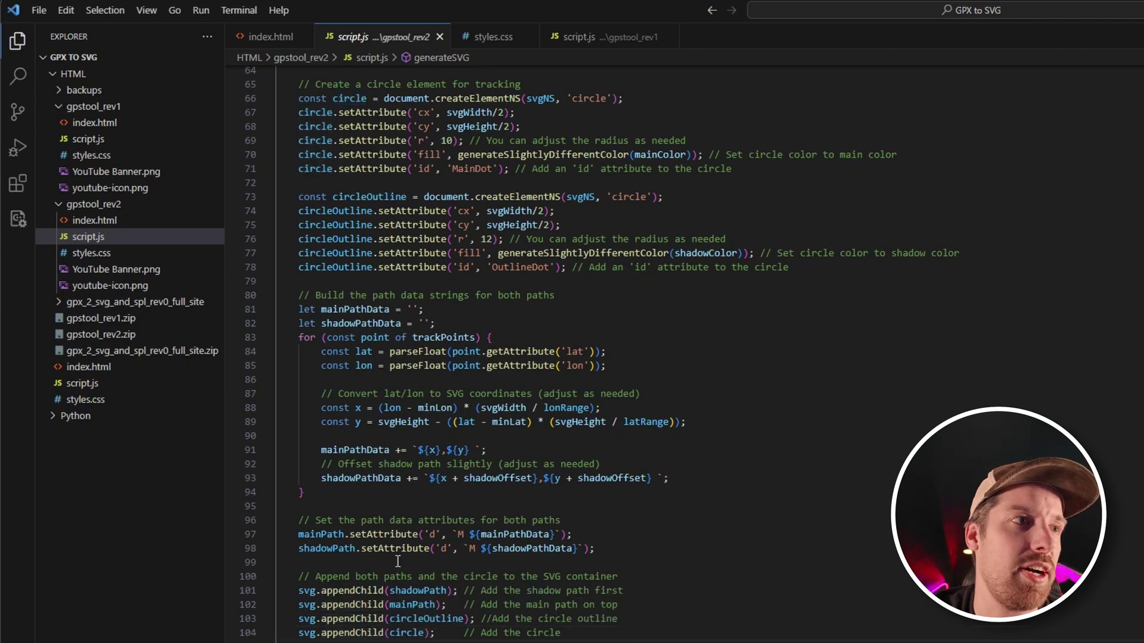
Step: Highlight svg in the return statement that ends the generateSVG function
scroll(396, 566, "down", 2)
left_click(397, 569)
left_click(343, 587)
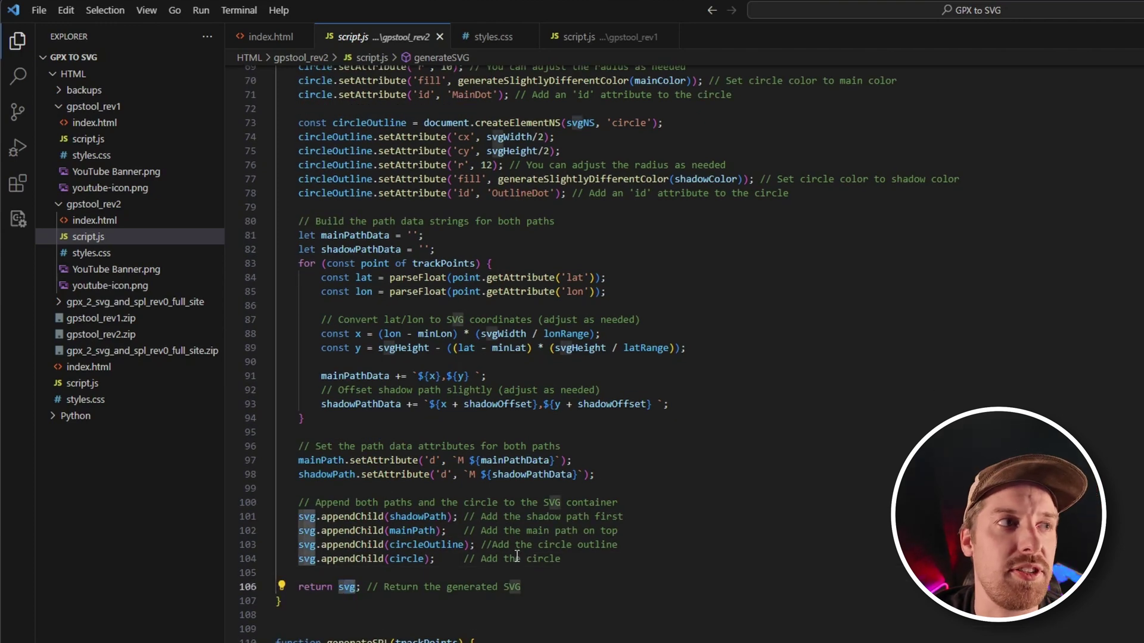
Step: Examine the generateSPL distance calculations, the handleFile GPX upload function and the SVG download code in script.js
scroll(506, 558, "down", 20)
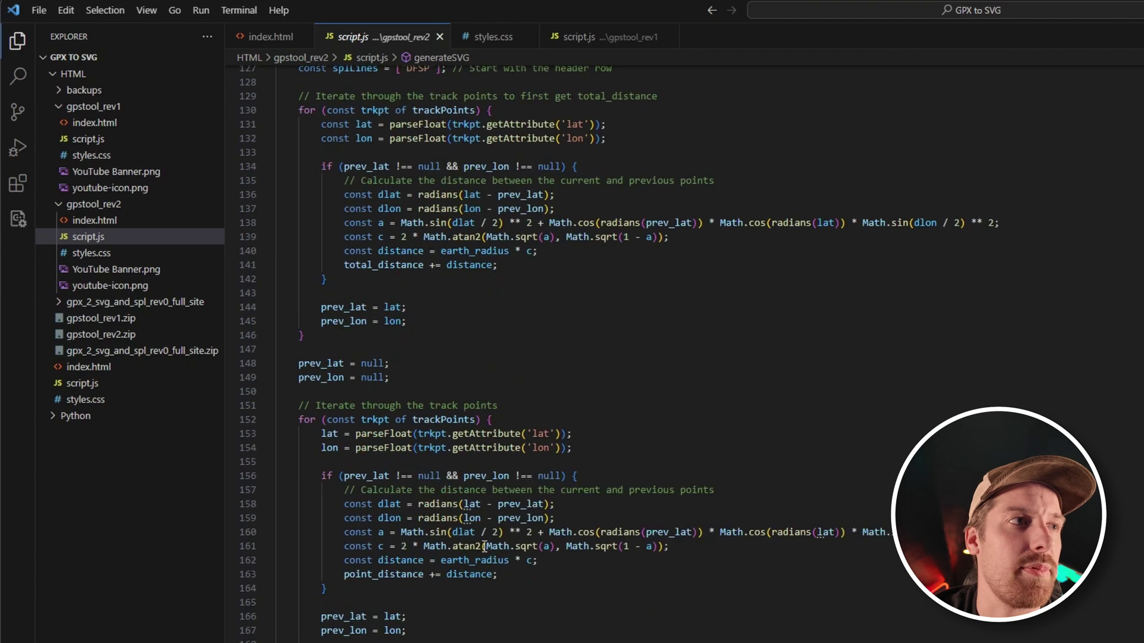
scroll(464, 540, "down", 9)
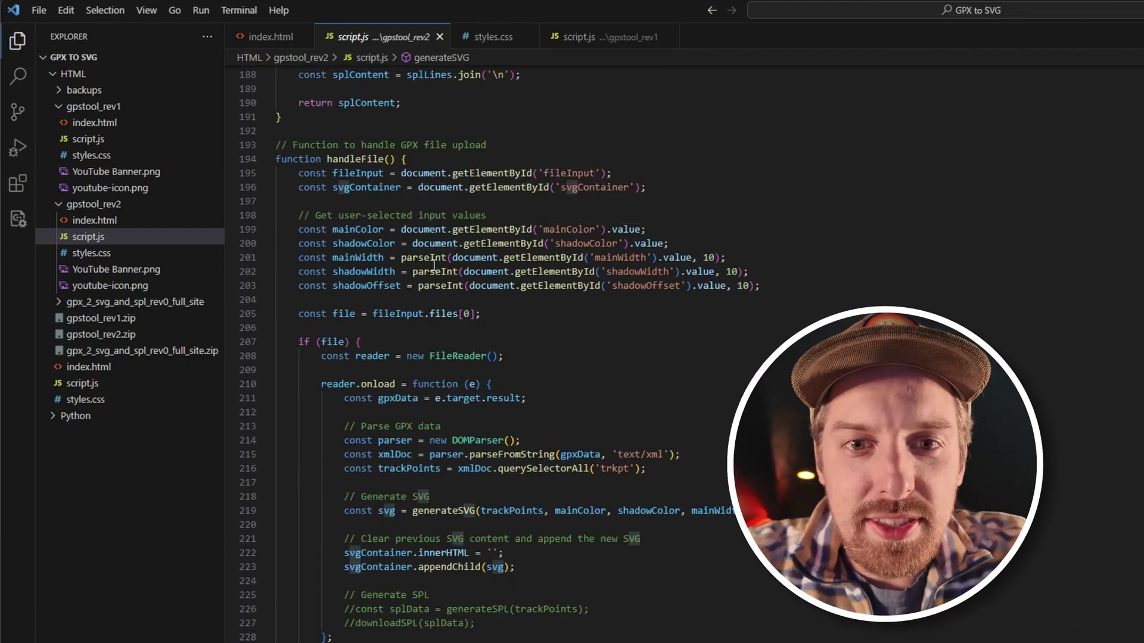
scroll(452, 268, "down", 1)
scroll(536, 351, "down", 3)
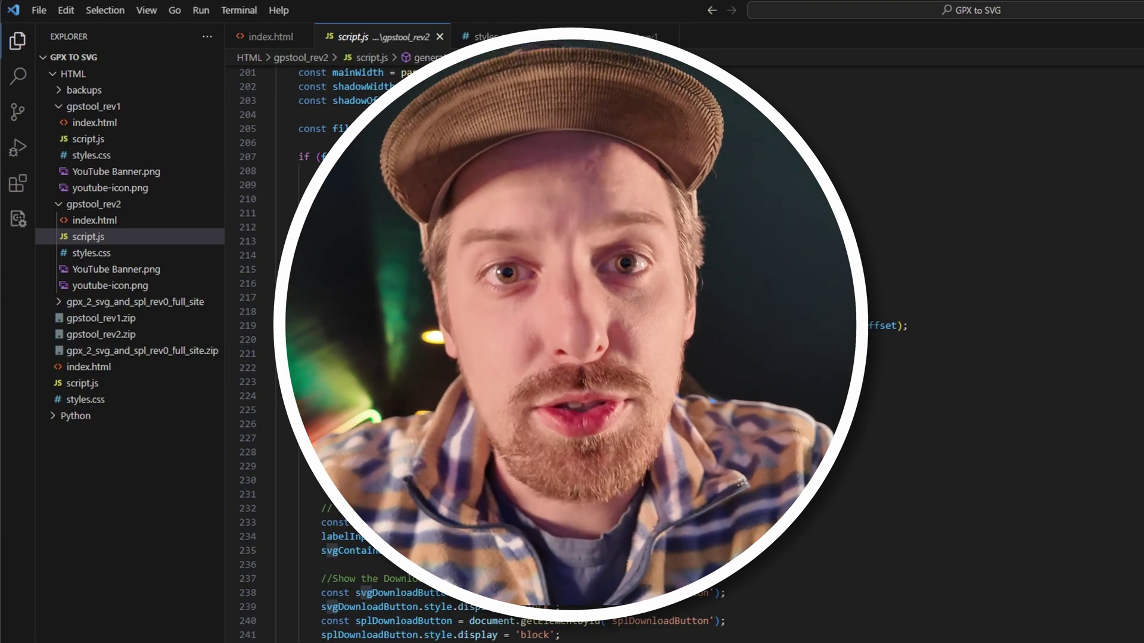
left_click(894, 340)
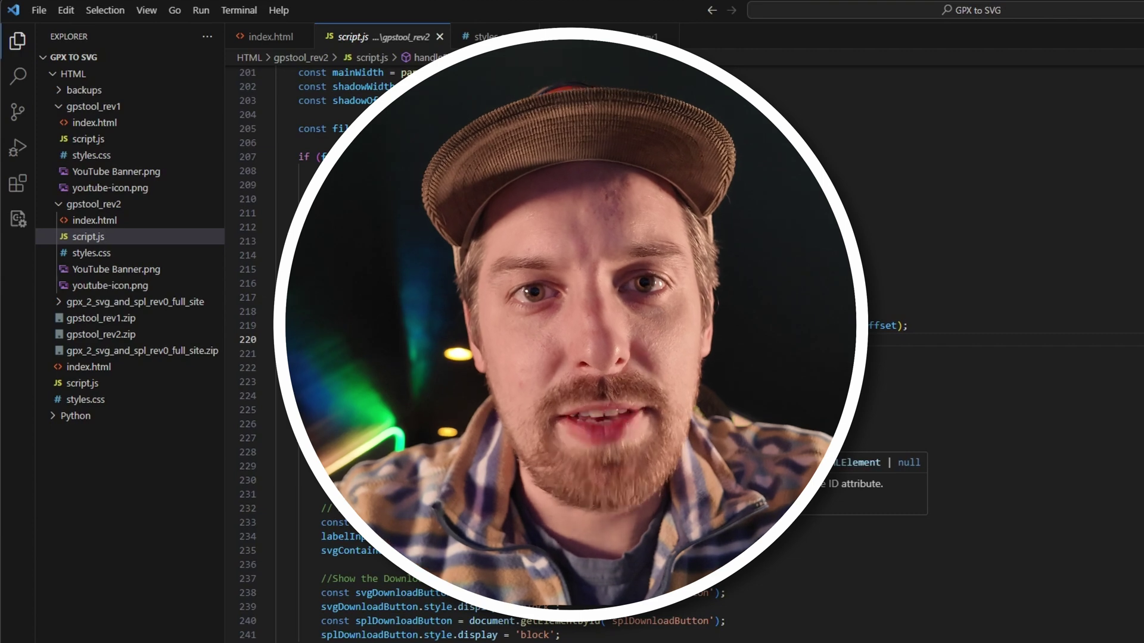
scroll(774, 495, "down", 5)
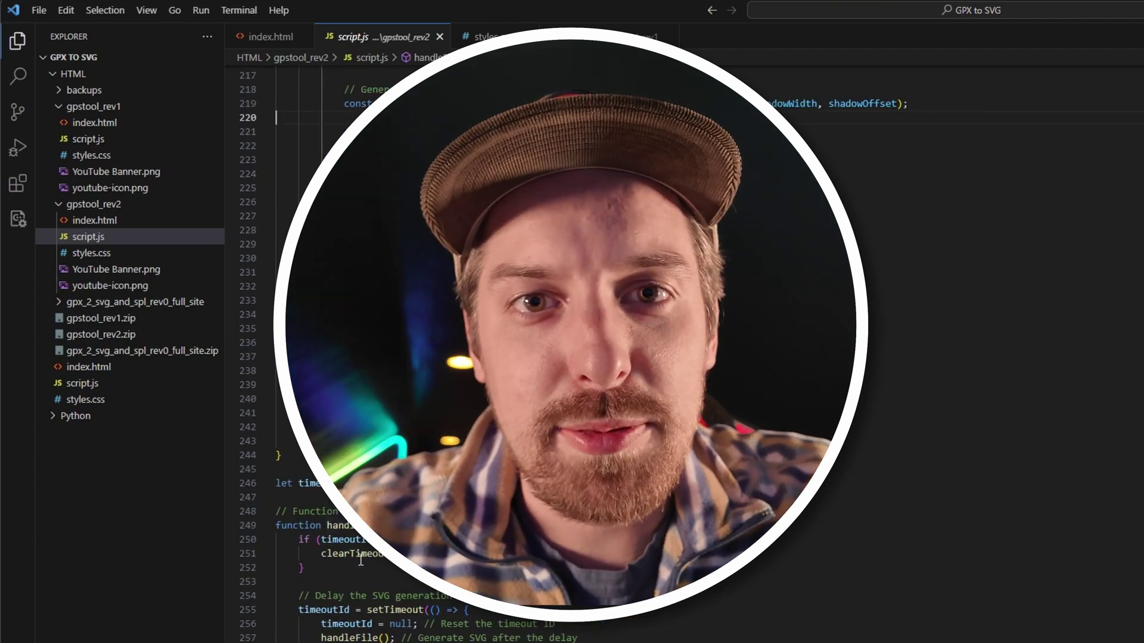
scroll(774, 495, "down", 2)
scroll(774, 494, "down", 10)
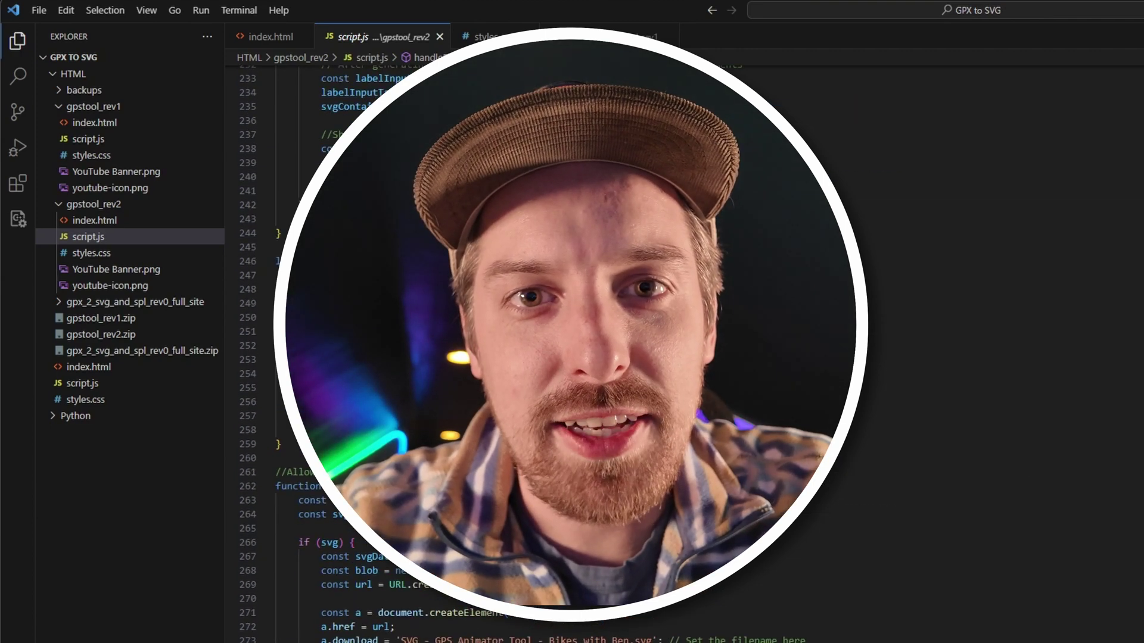